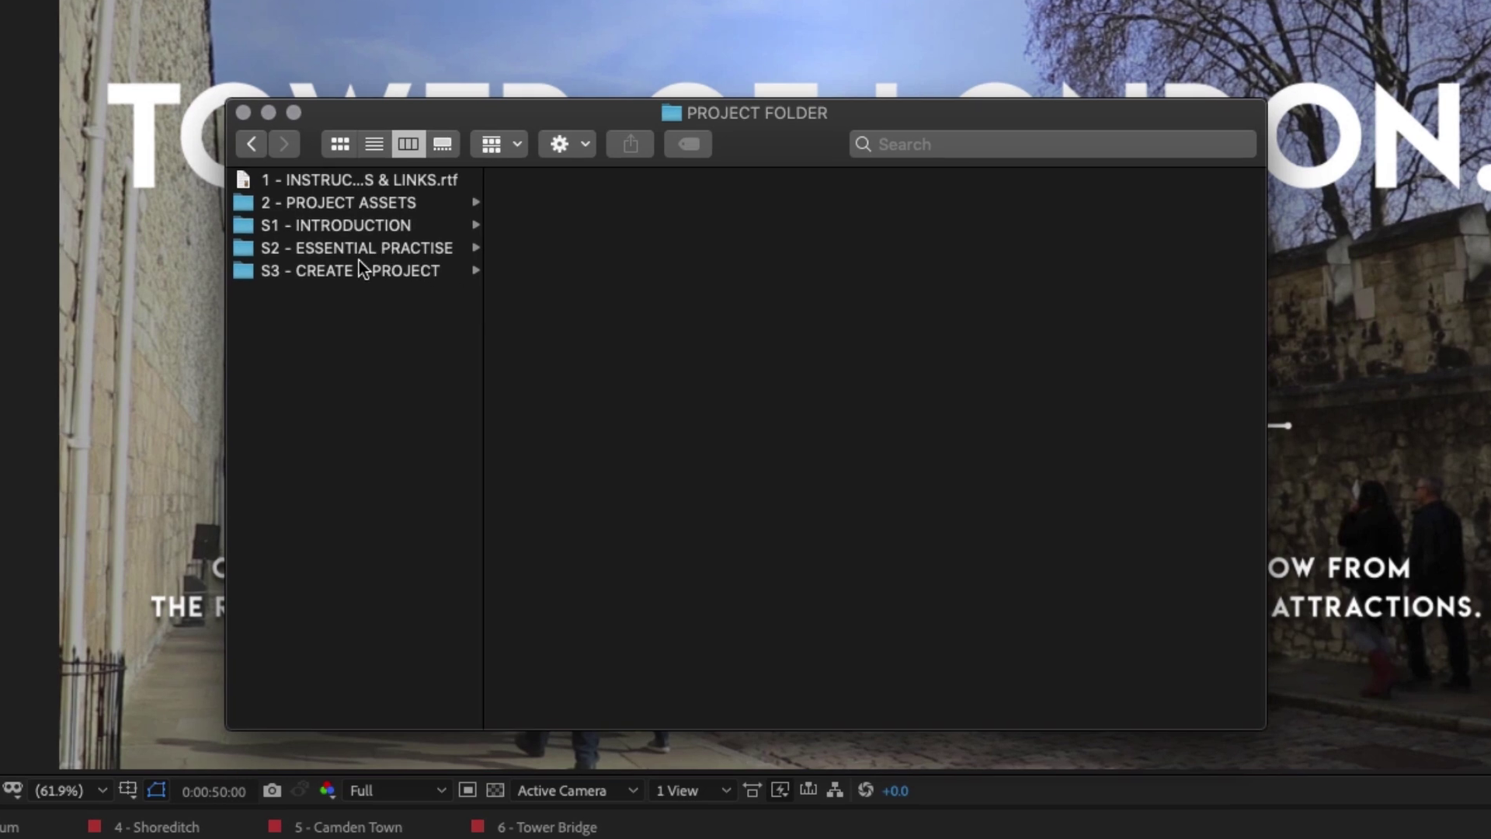
# Step: Locate Colour Enhancing Footage [CC].aep inside the S3 - CREATE A PROJECT folder, under 44 - Colour Enhancing Footage, and return to After Effects
pyautogui.click(359, 269)
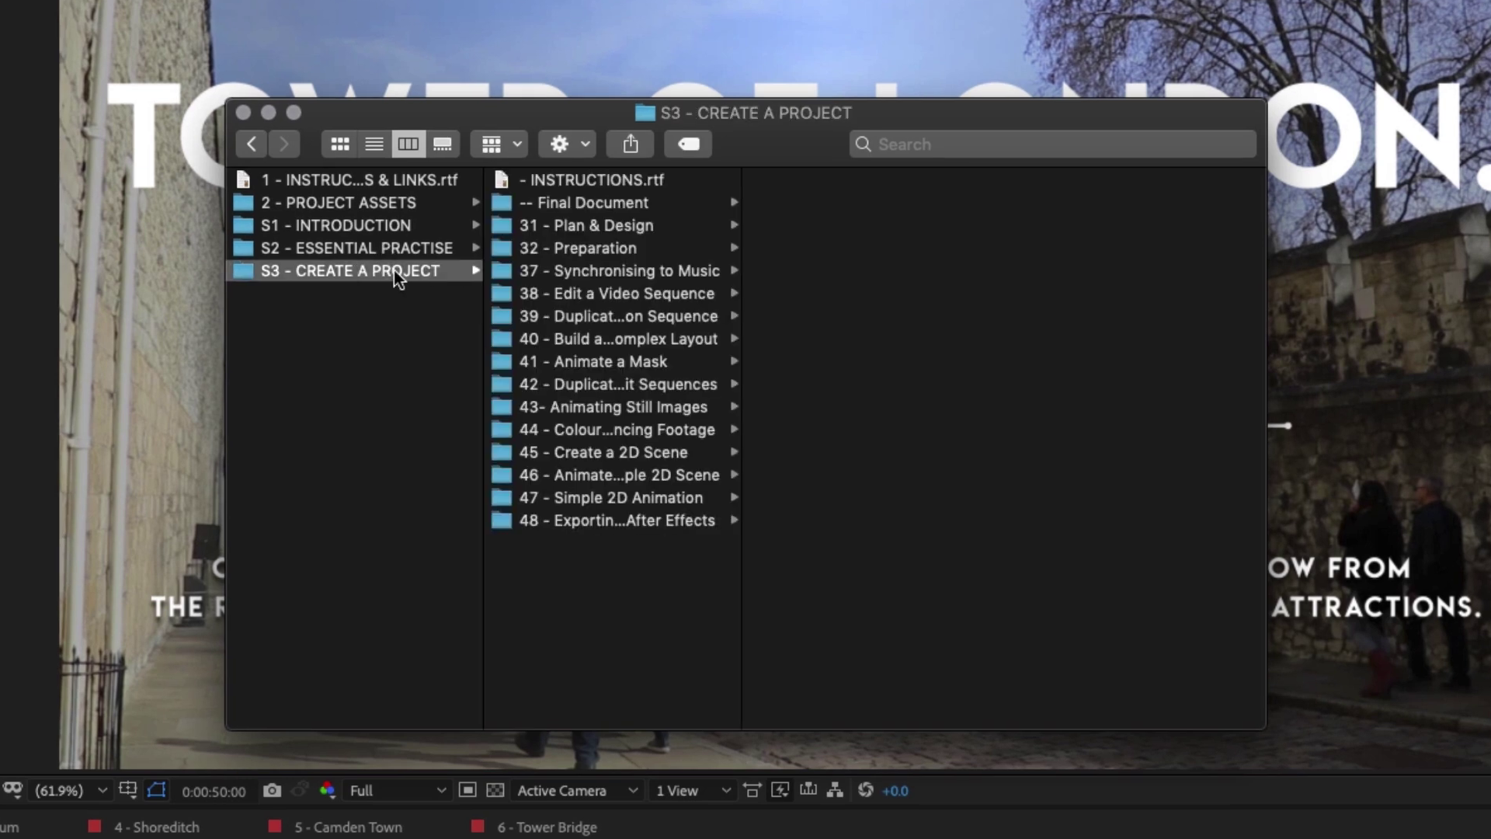
pyautogui.click(598, 431)
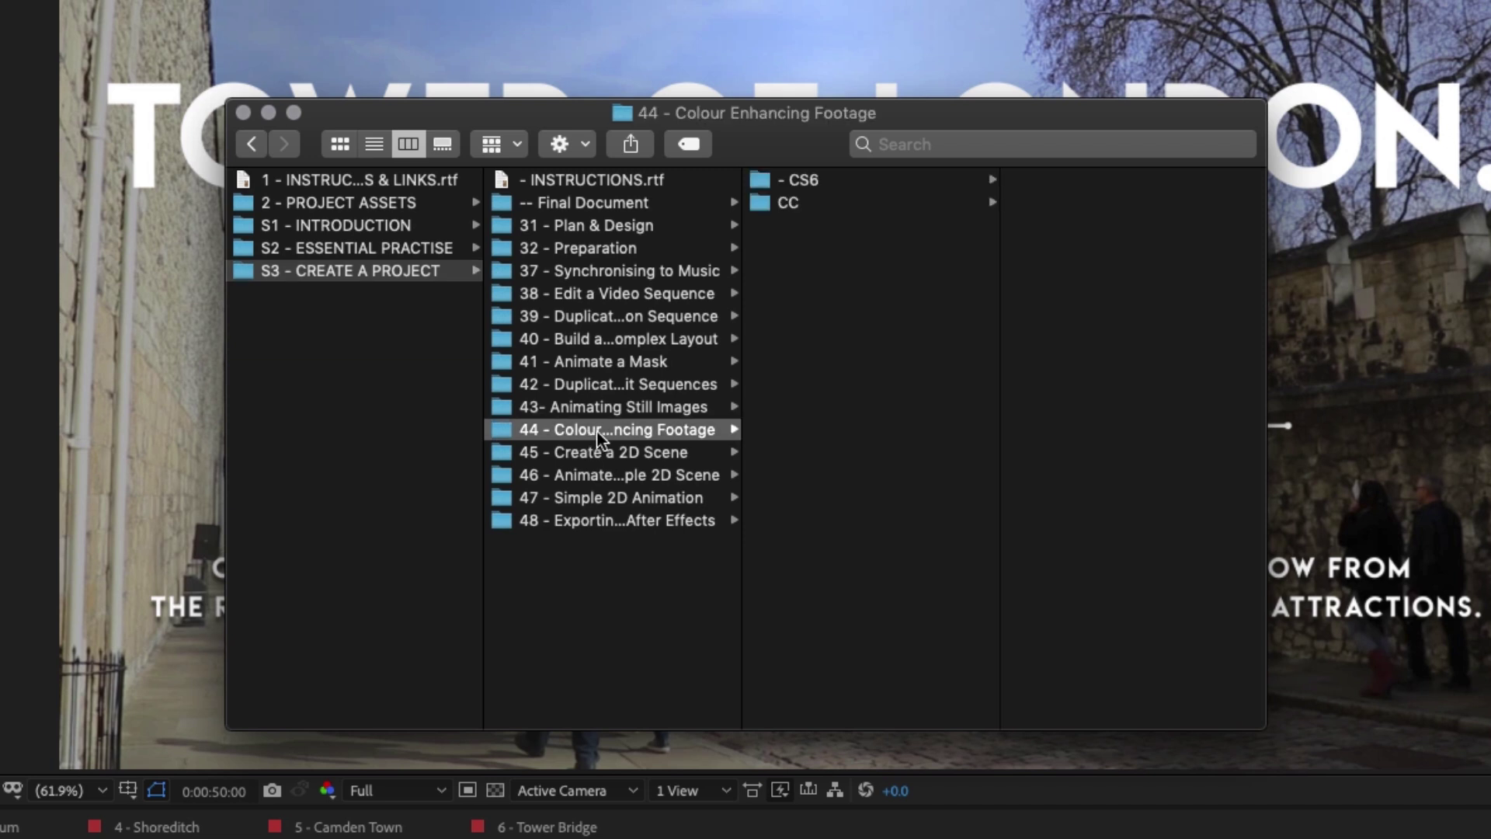
pyautogui.click(789, 204)
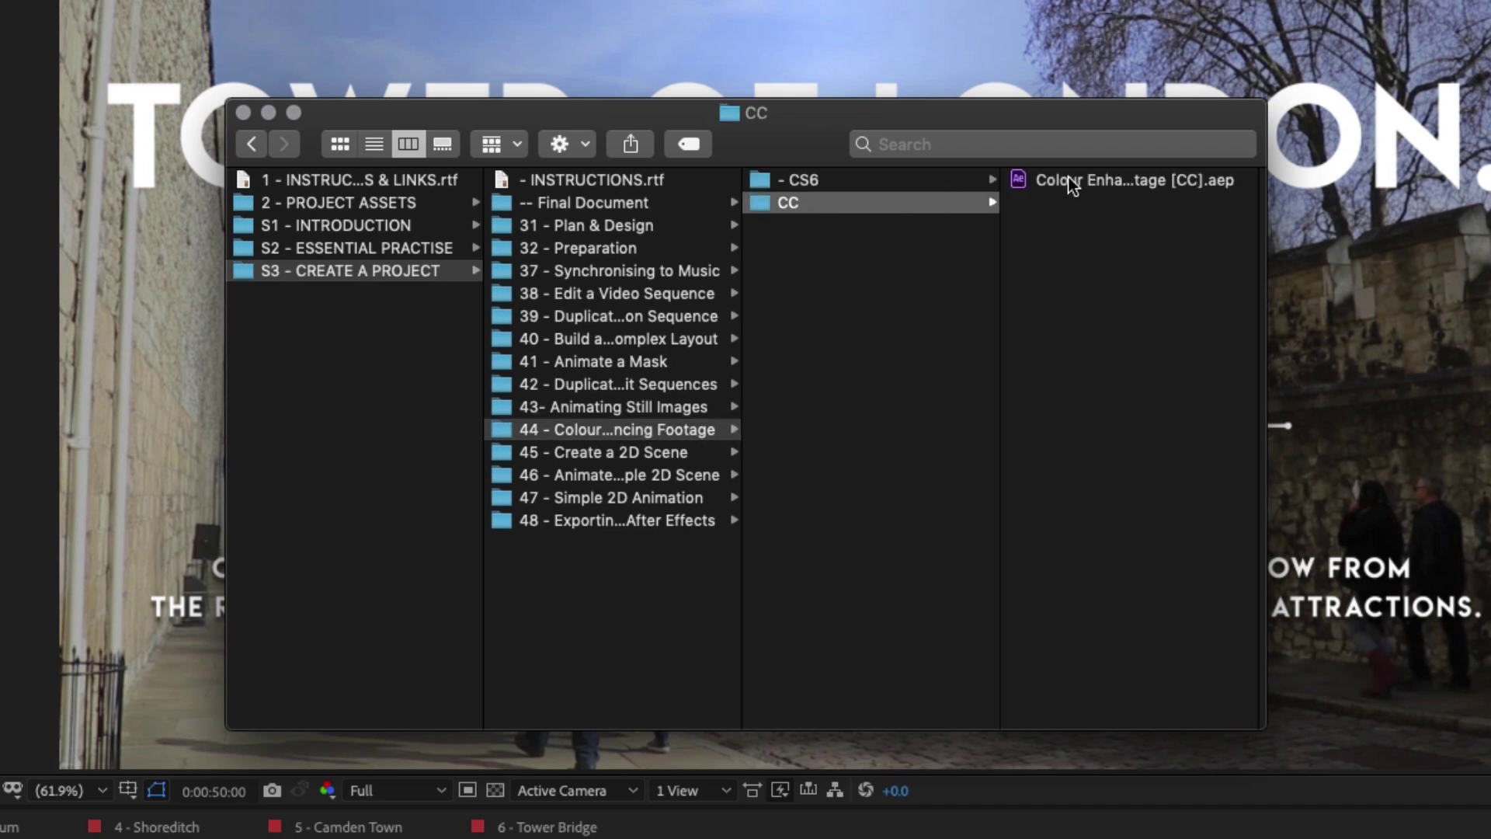
pyautogui.click(1070, 180)
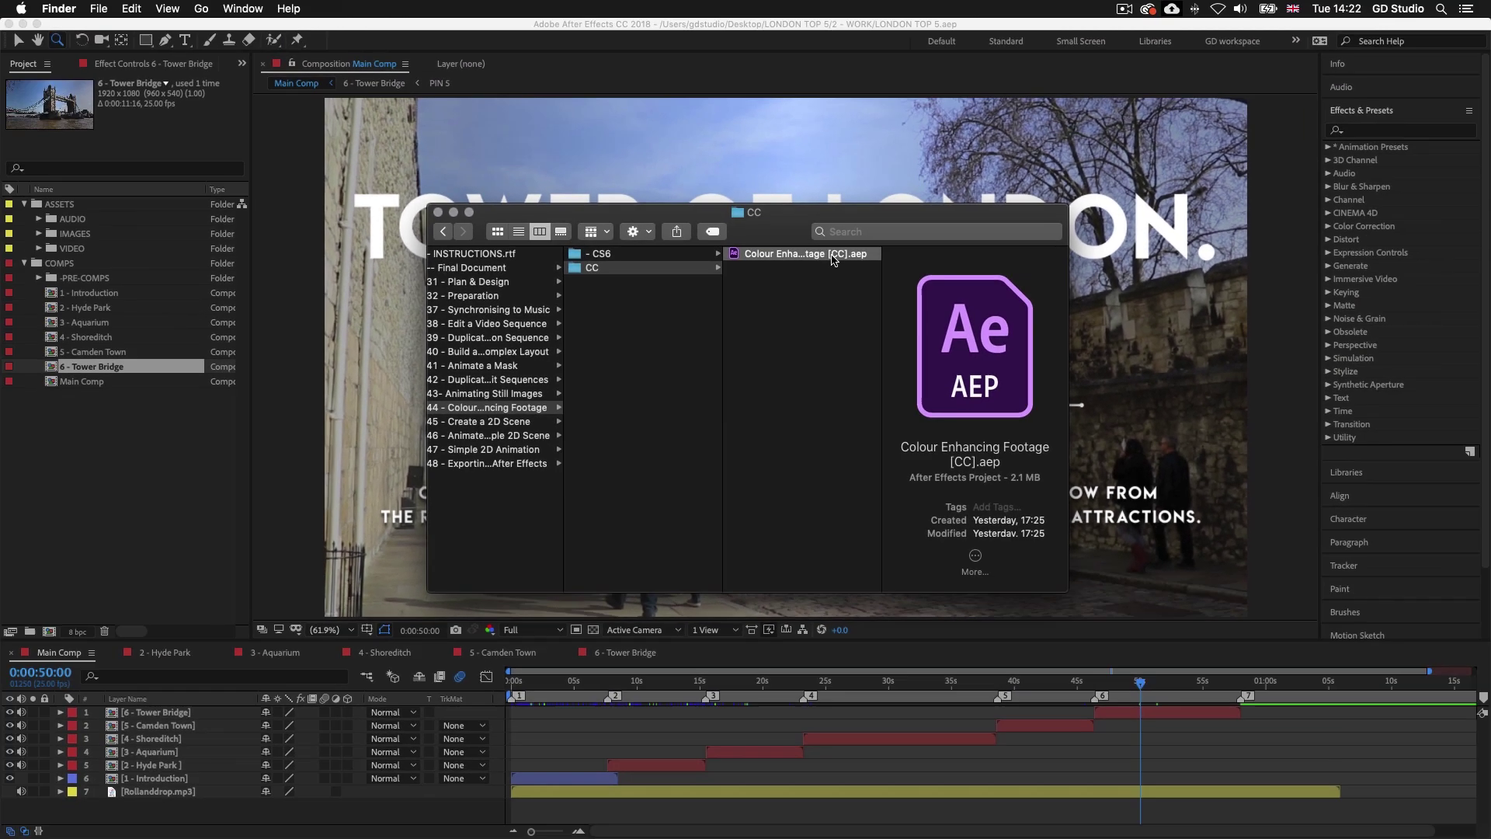
pyautogui.click(1282, 373)
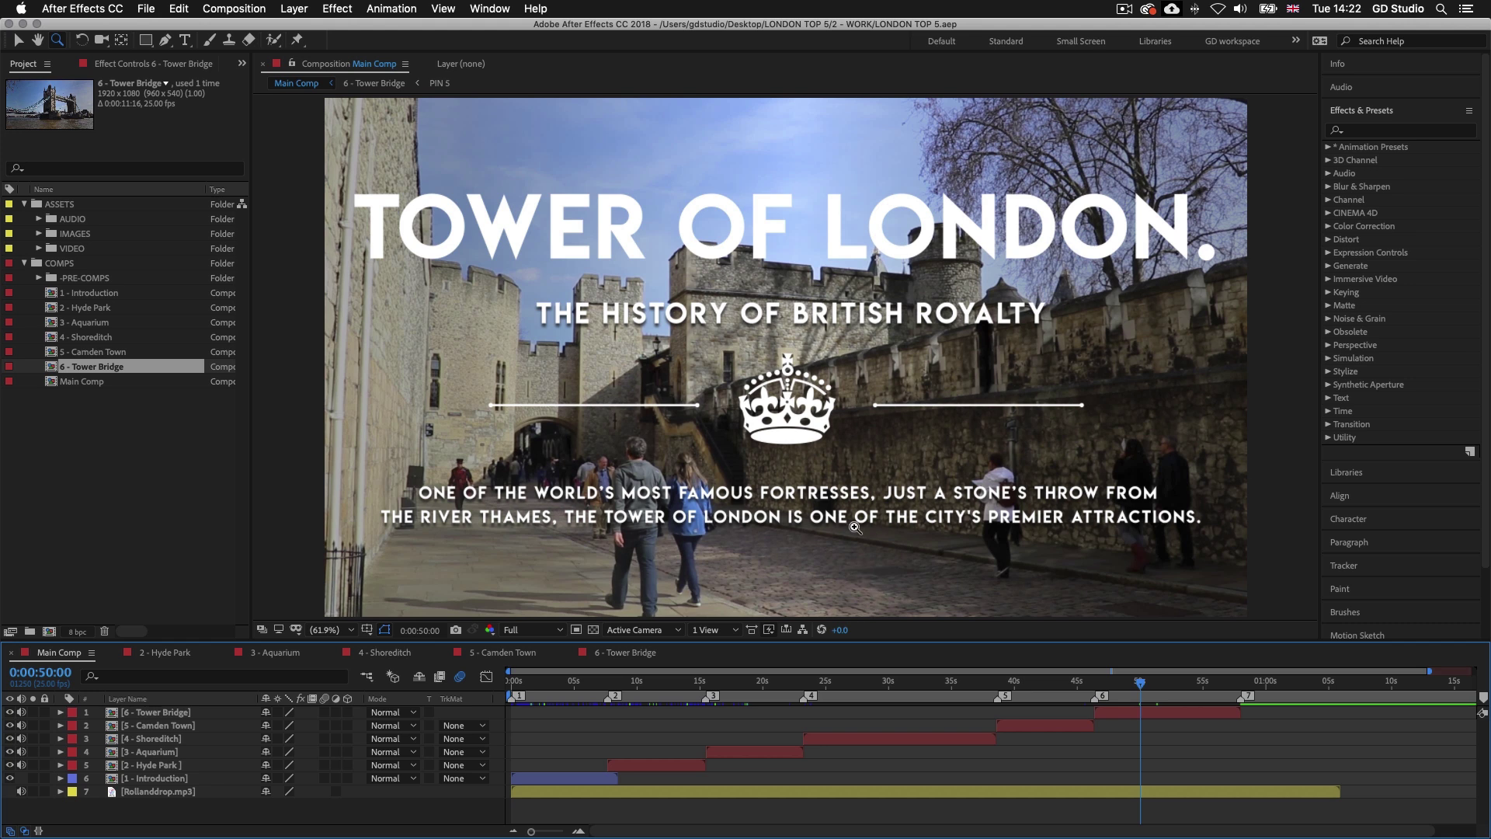
# Step: Preview the Main Comp from its first frame with the Selection tool active
pyautogui.press('v')
pyautogui.moveTo(1138, 688); pyautogui.dragTo(497, 694)
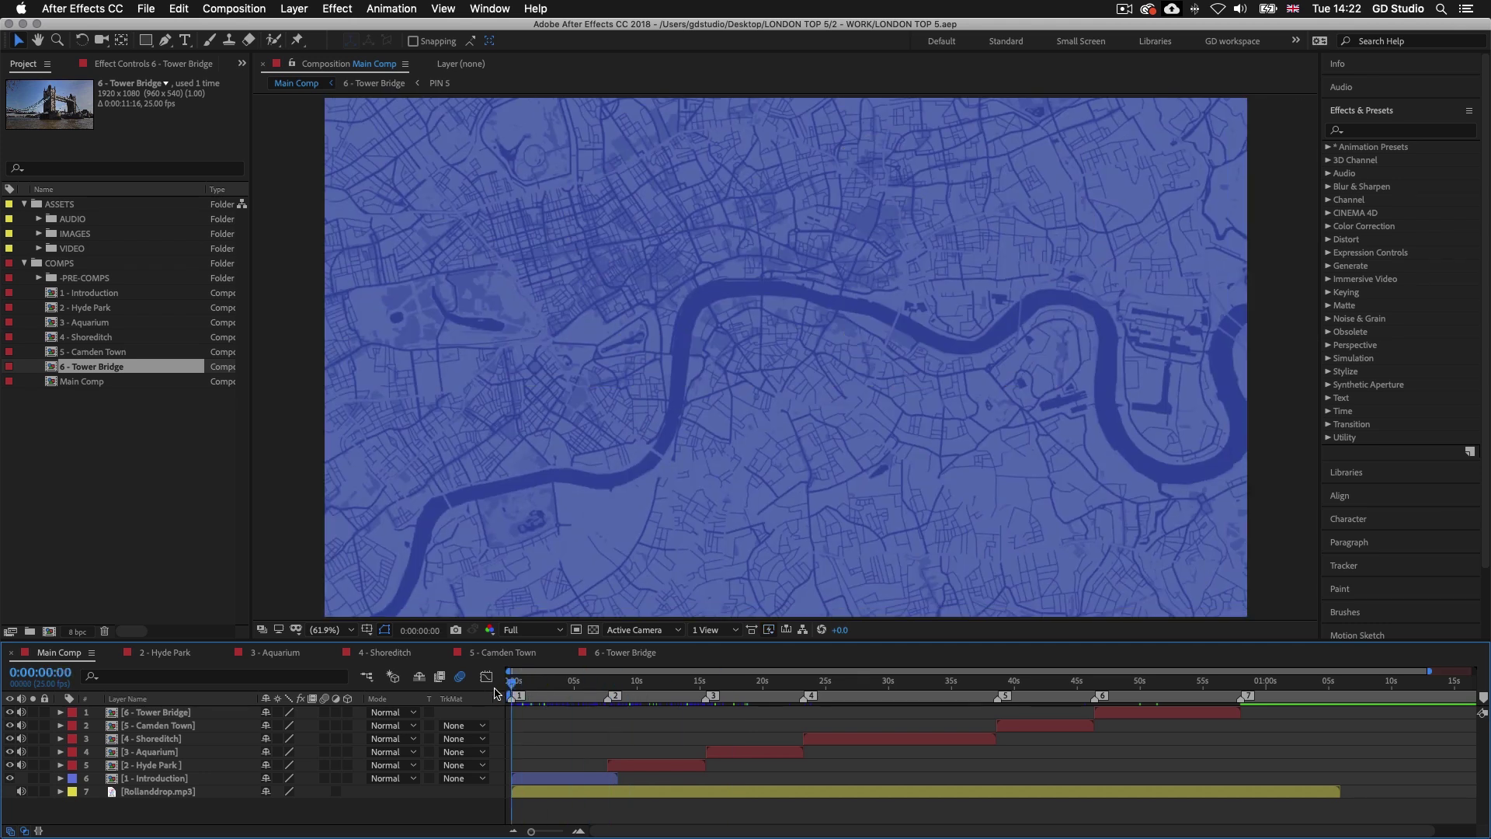
pyautogui.press('space')
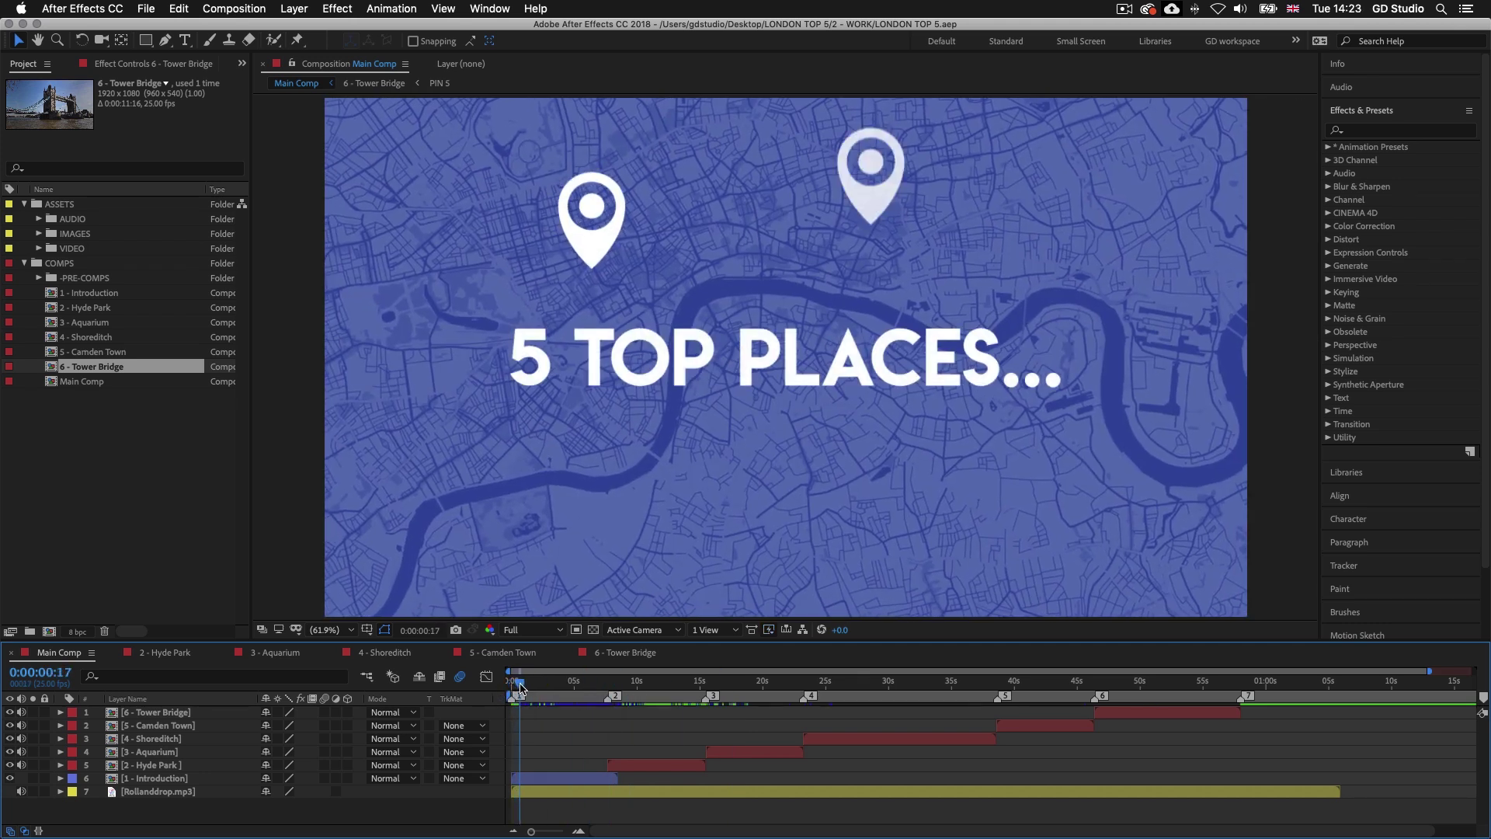
# Step: Go to 0:00:16:11 in the Main Comp and open the 3 - Aquarium composition
pyautogui.moveTo(531, 688); pyautogui.dragTo(719, 691)
pyautogui.click(731, 752)
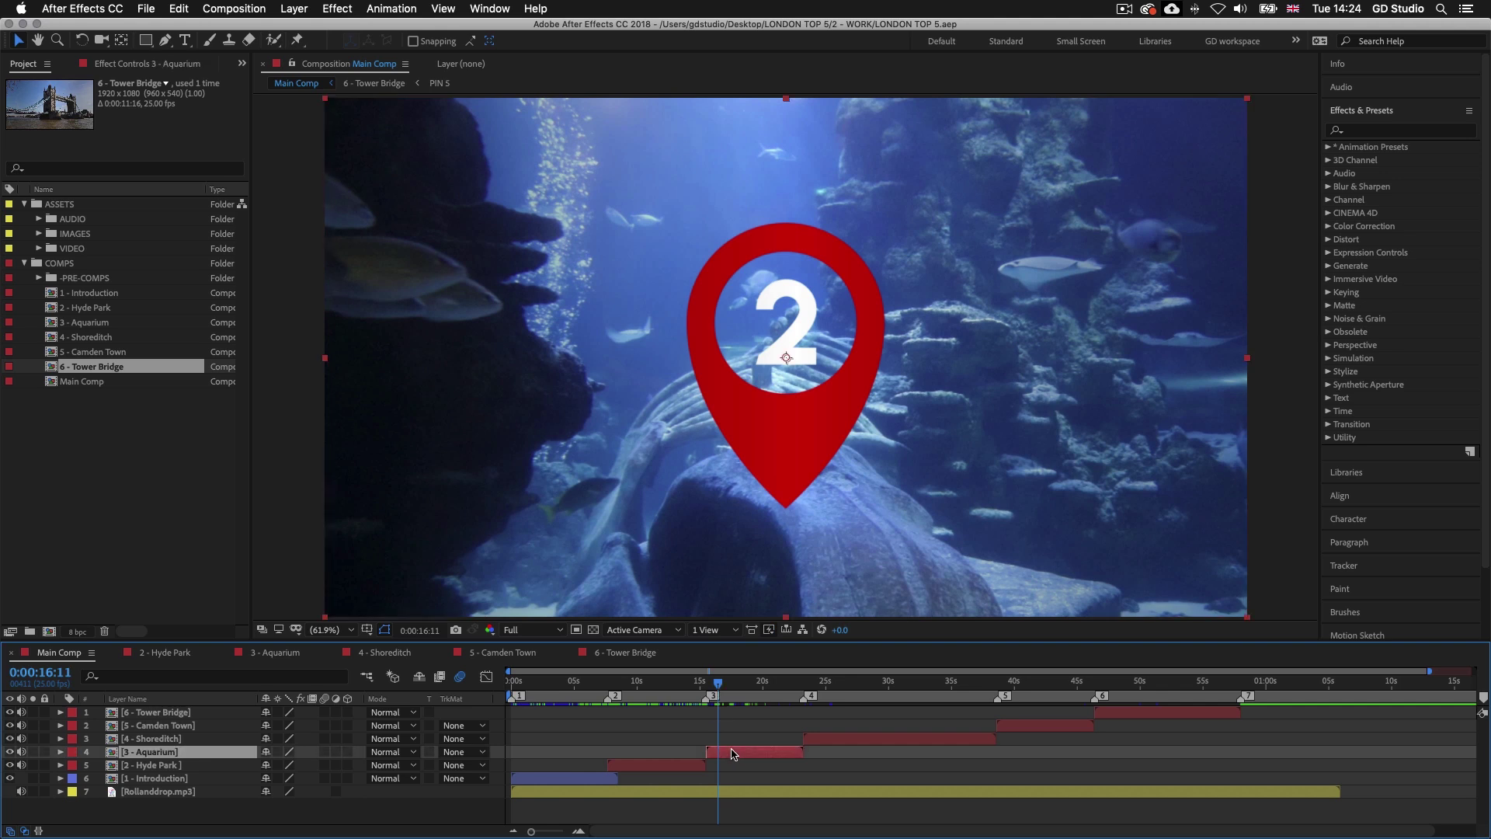
pyautogui.doubleClick(731, 752)
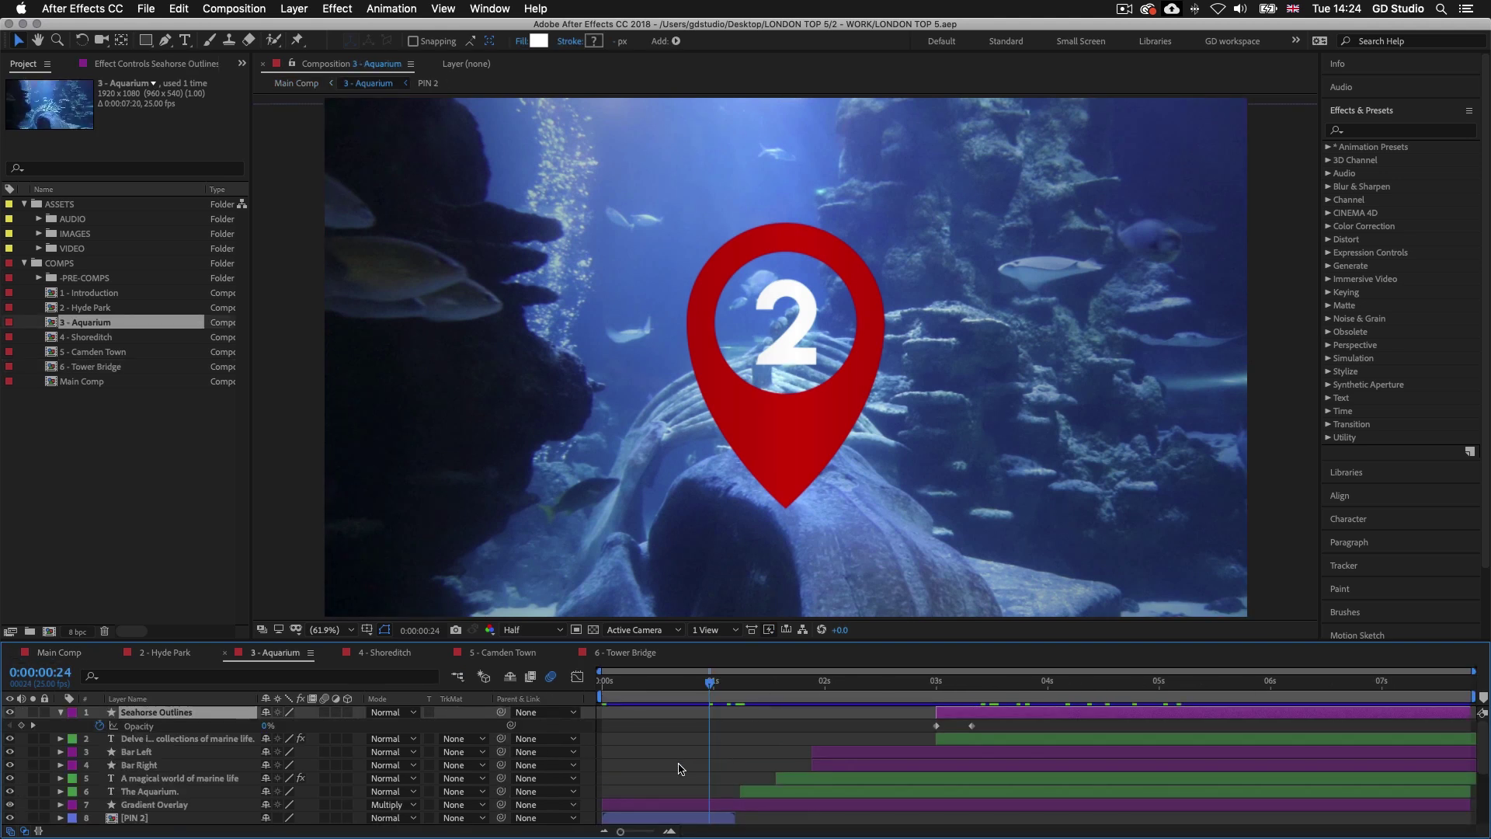
# Step: Collapse the keyframed properties of the video layers, select the DEEP_BLUE.mp4 layer, and move the current time to 0:00:00:18
pyautogui.scroll(-5, 680, 767)
pyautogui.click(726, 724)
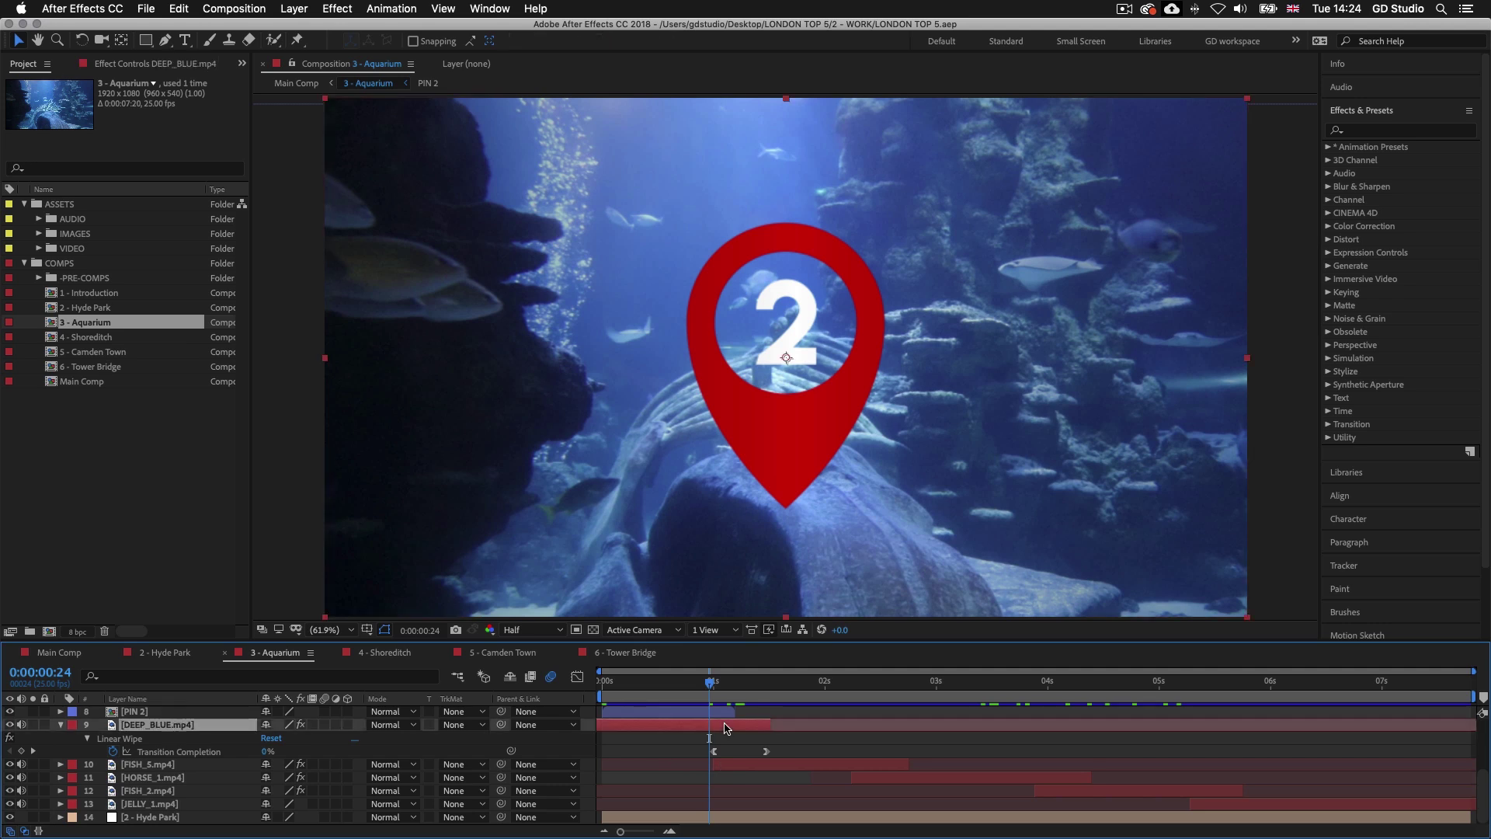
pyautogui.press('u')
pyautogui.click(1237, 805)
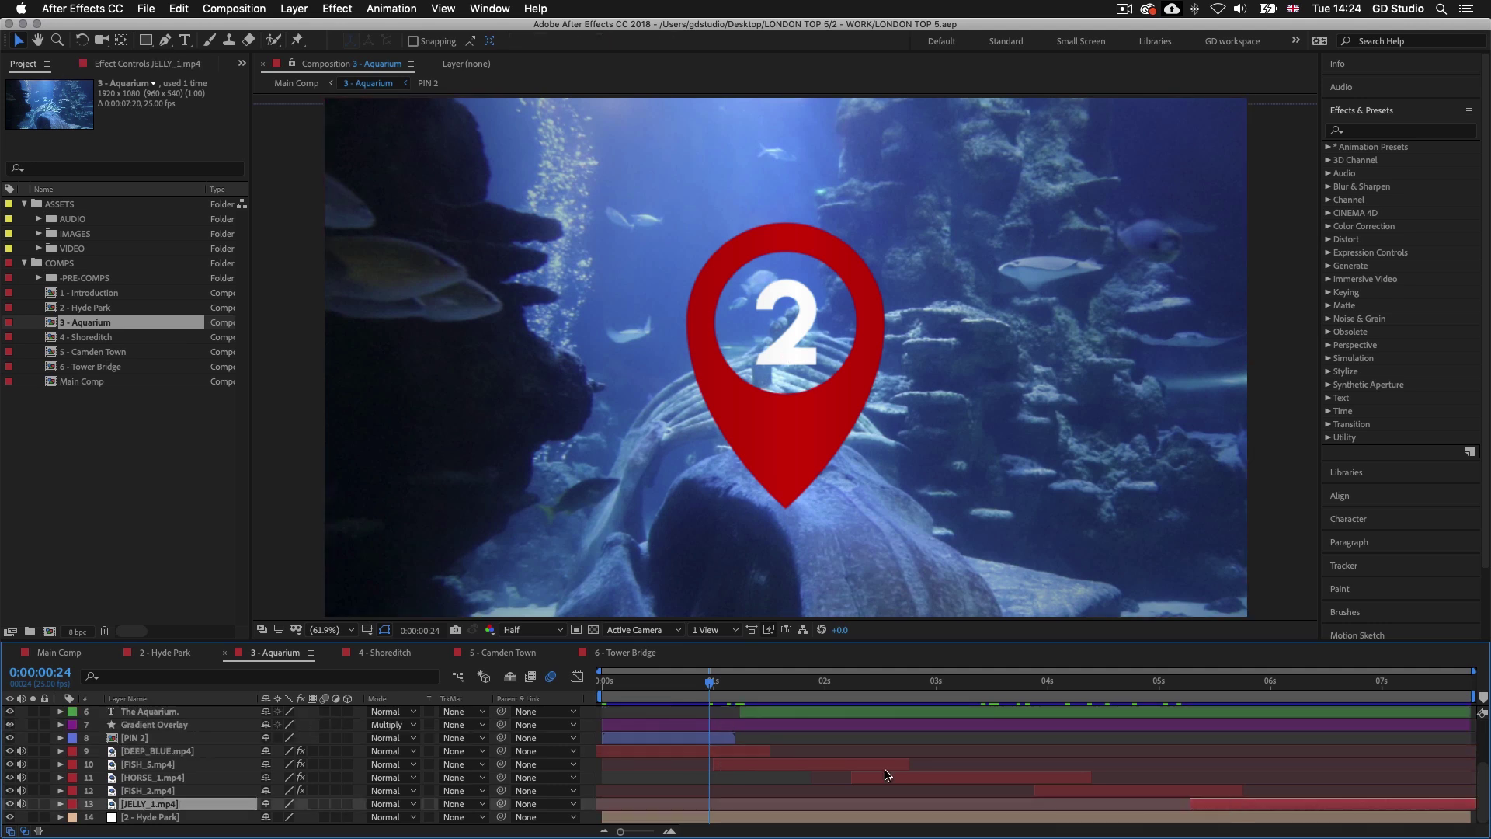
pyautogui.click(760, 752)
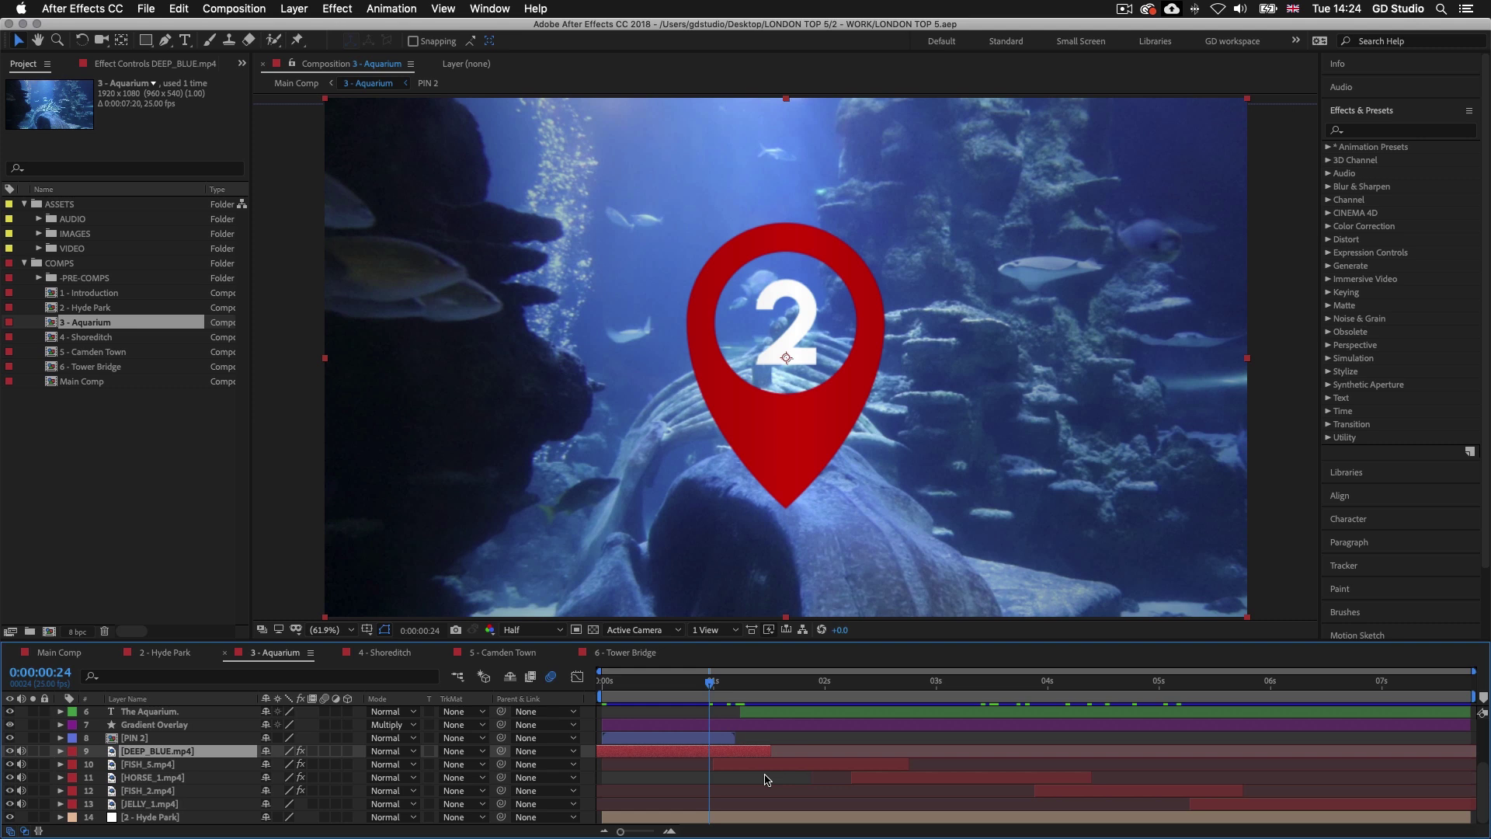
pyautogui.moveTo(709, 687); pyautogui.dragTo(678, 687)
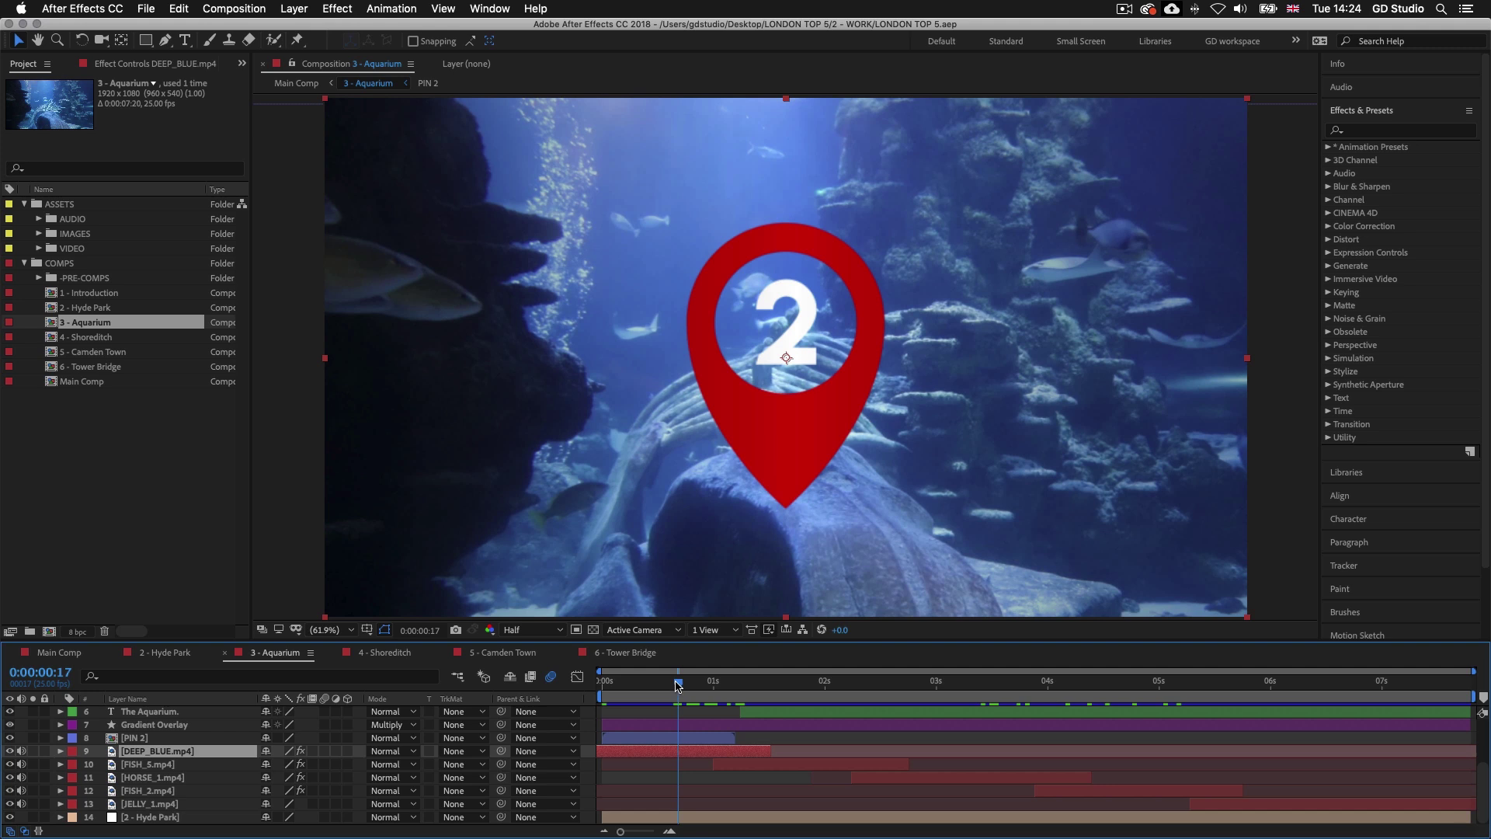
pyautogui.moveTo(678, 685)
pyautogui.mouseDown()
pyautogui.moveTo(633, 685)
pyautogui.moveTo(682, 685)
pyautogui.mouseUp()
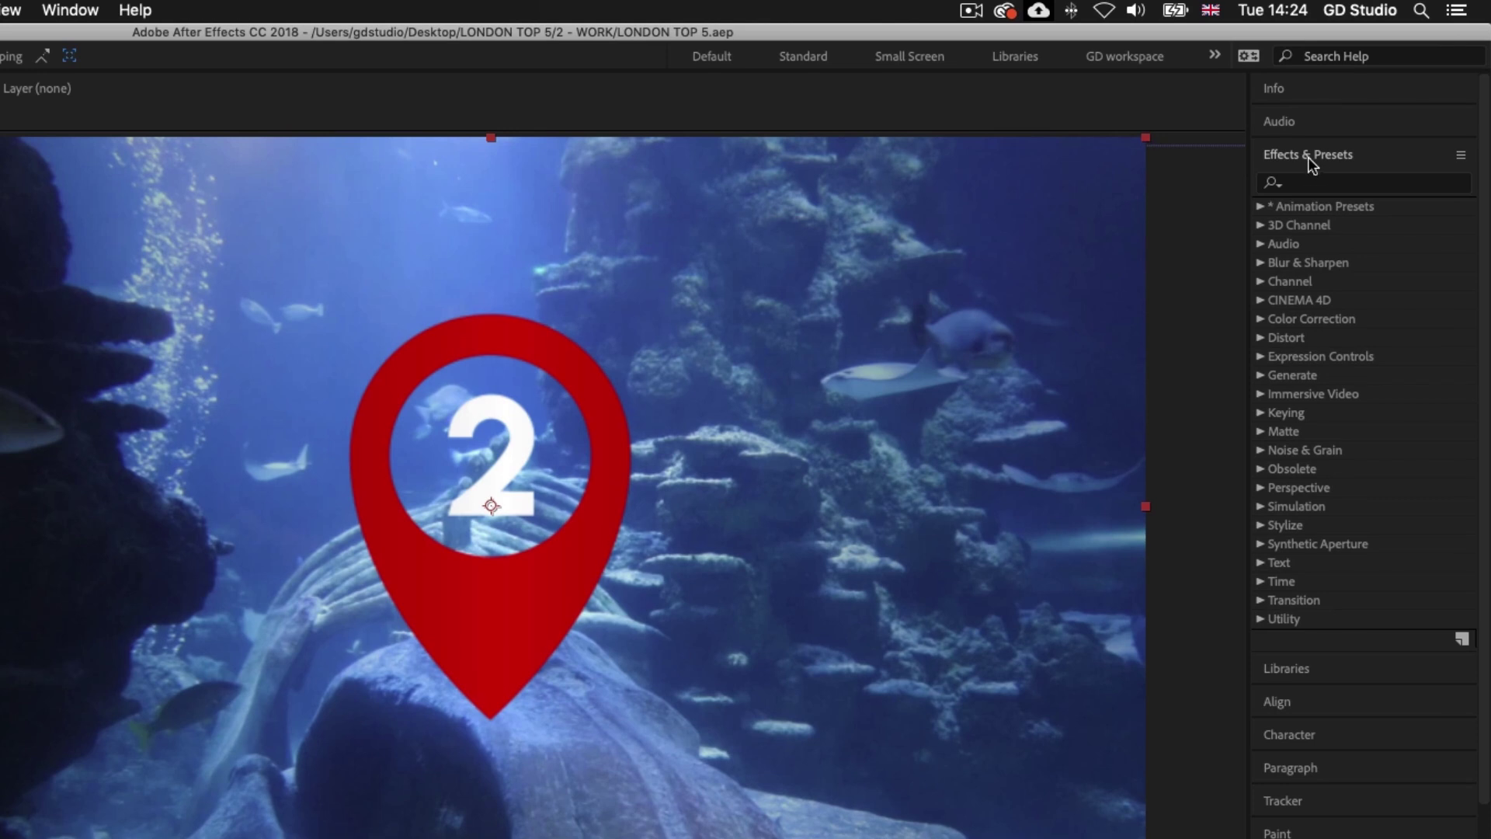
# Step: Expand the Color Correction effects category and look over its Auto Color, Auto Contrast, Auto Levels and Black & White effects
pyautogui.click(1360, 114)
pyautogui.click(1361, 113)
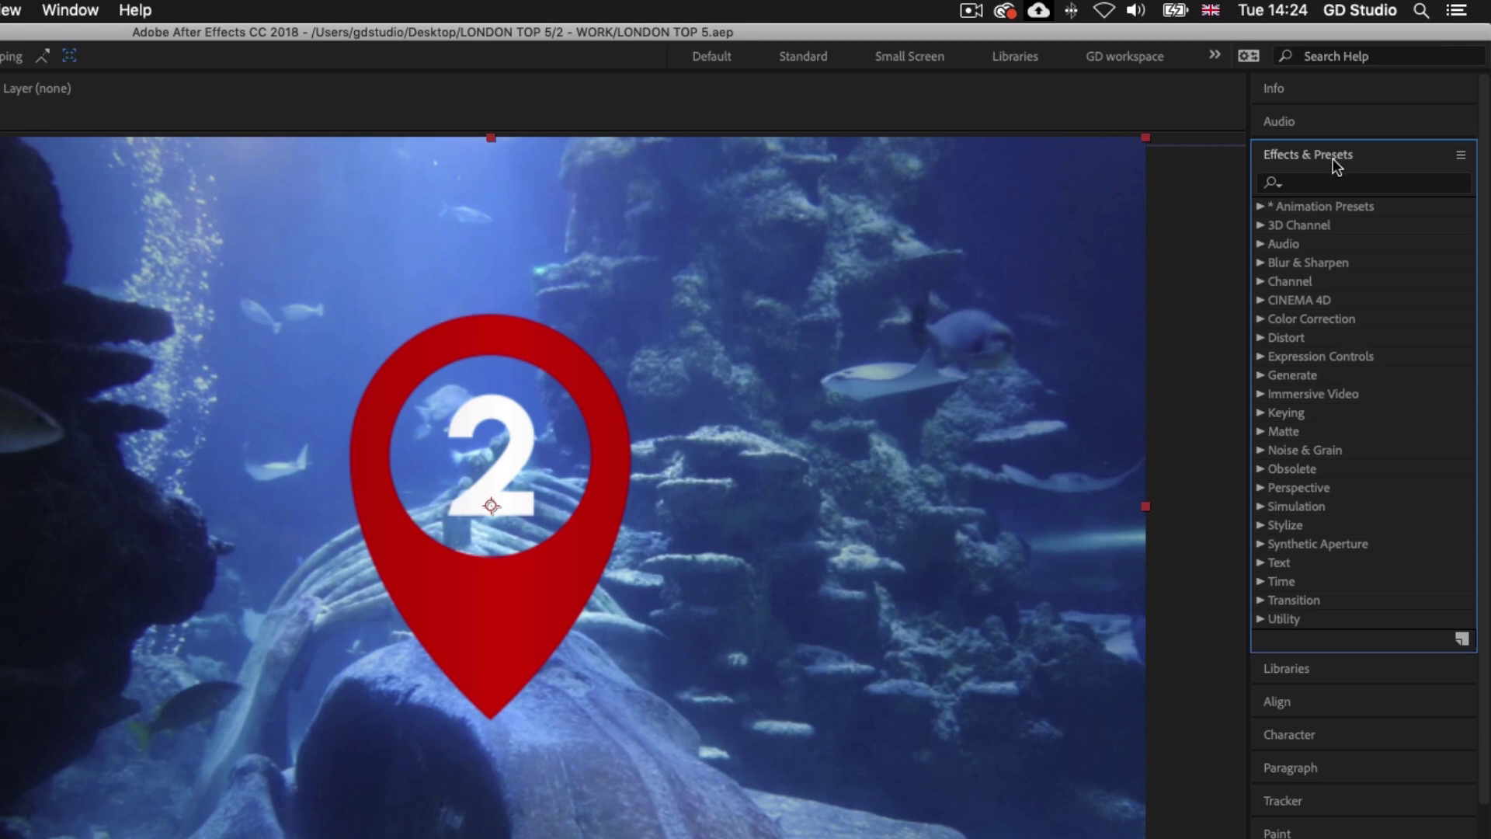
pyautogui.click(78, 11)
pyautogui.click(1259, 319)
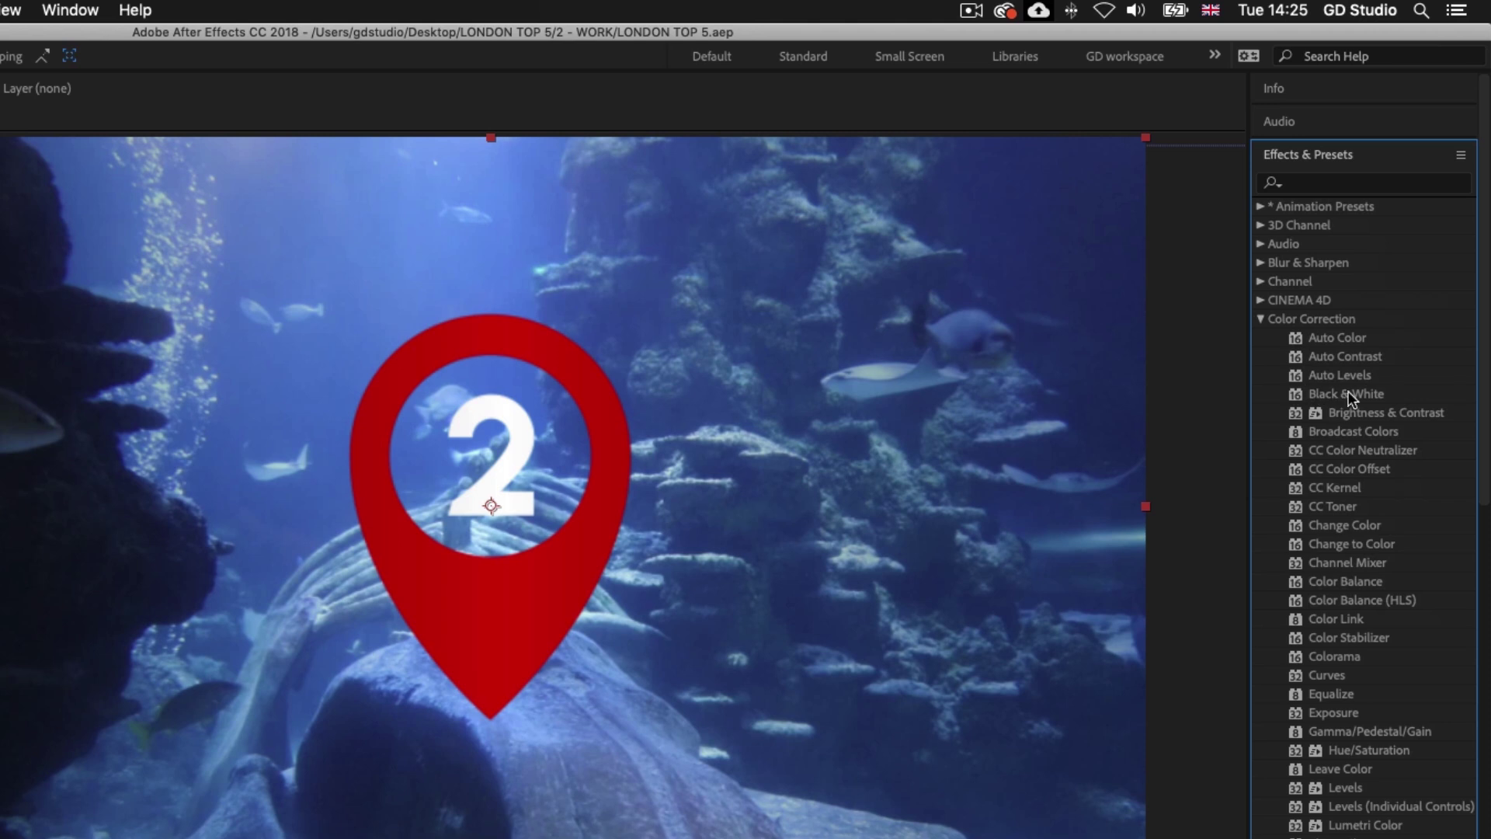
pyautogui.click(1364, 337)
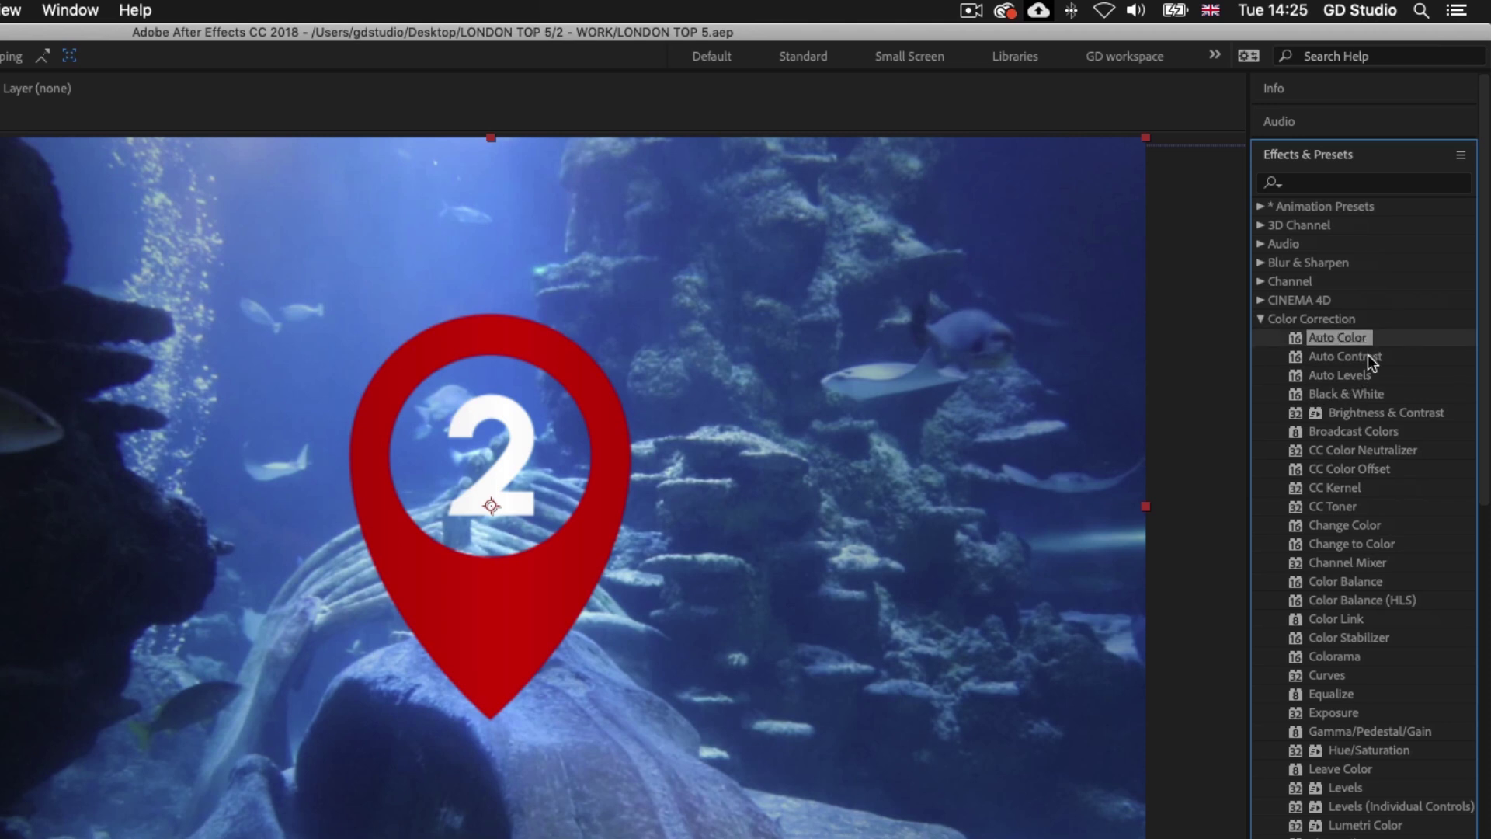
pyautogui.click(1368, 355)
pyautogui.click(1370, 375)
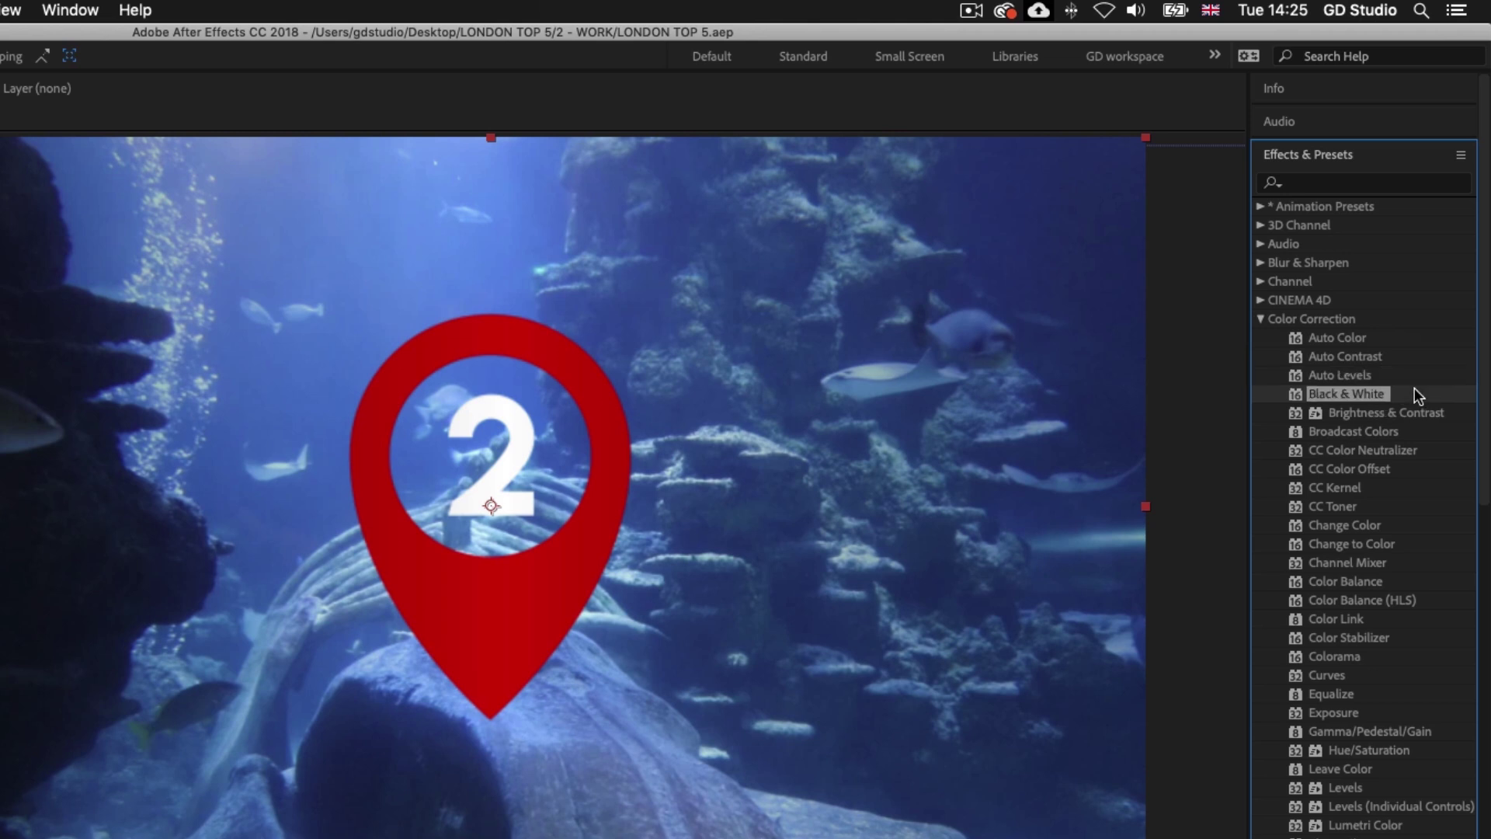
pyautogui.click(1266, 385)
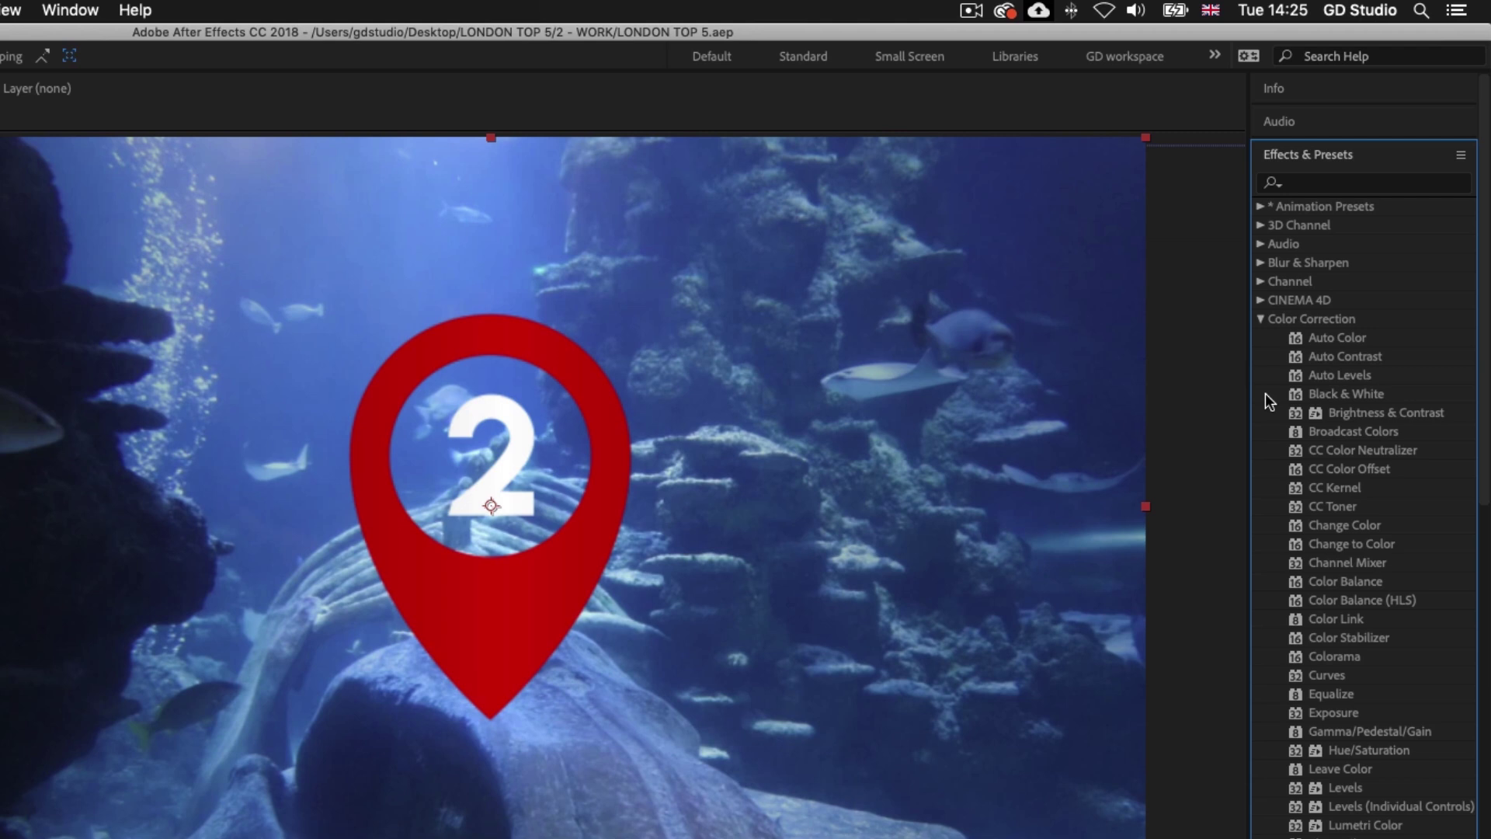
# Step: Apply the Auto Contrast effect to the DEEP_BLUE.mp4 layer
pyautogui.click(1336, 357)
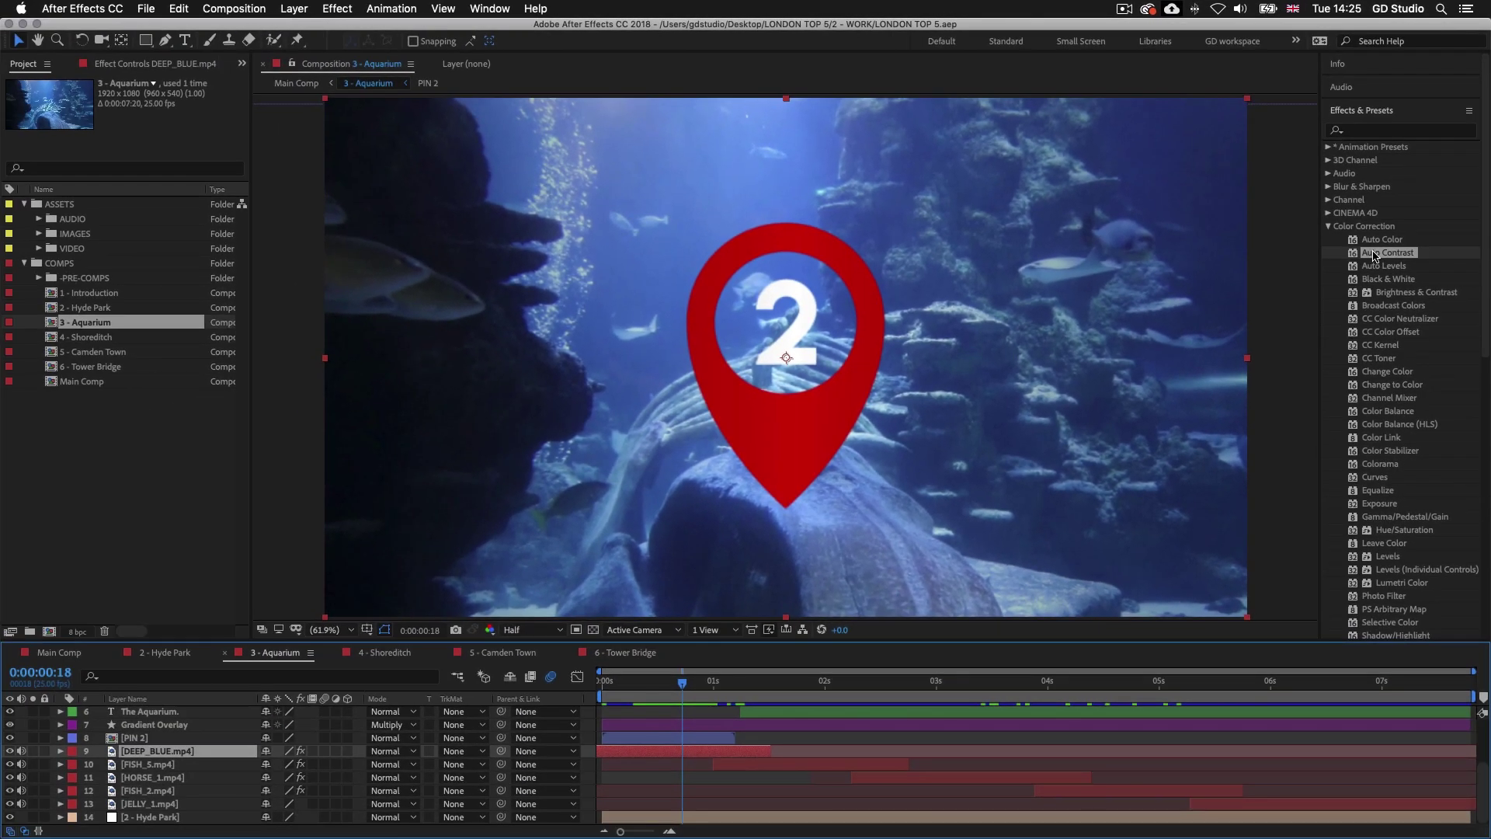
pyautogui.moveTo(1345, 356); pyautogui.dragTo(862, 346)
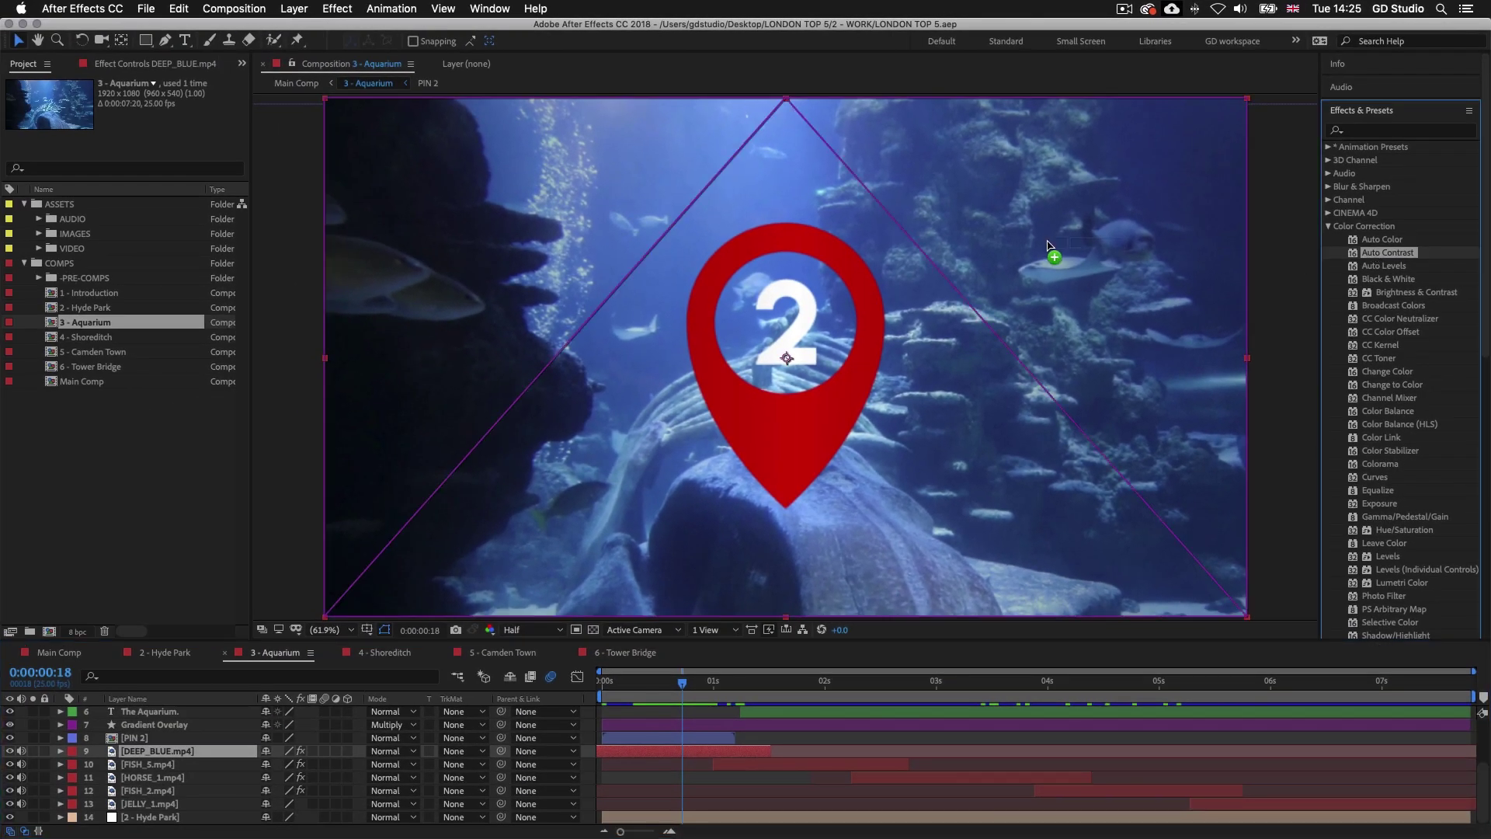
pyautogui.moveTo(1048, 244); pyautogui.dragTo(664, 781)
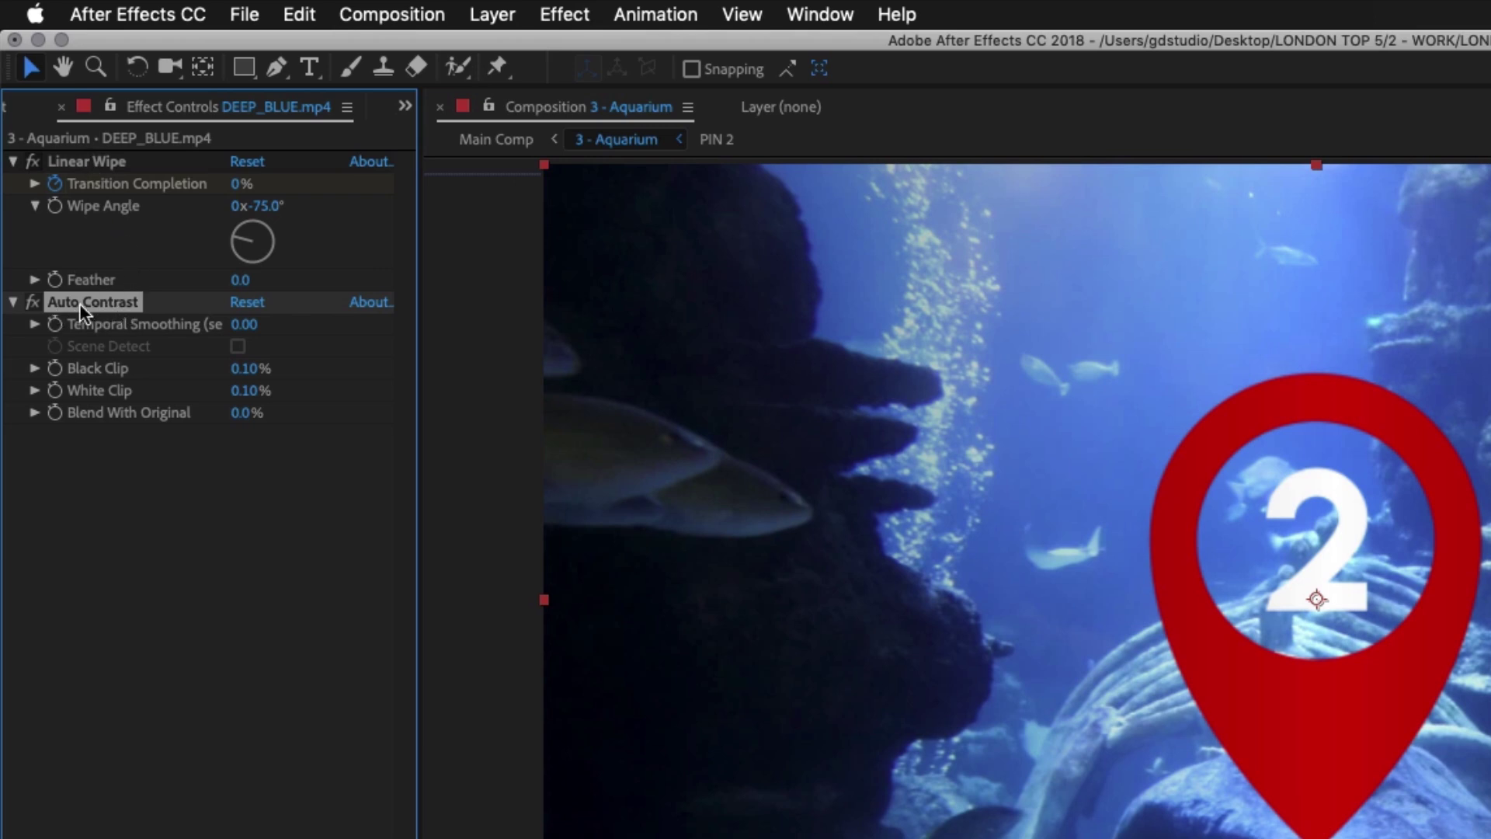
# Step: Toggle Auto Contrast off and on for DEEP_BLUE.mp4 to compare the footage with and without the effect
pyautogui.click(32, 302)
pyautogui.click(32, 303)
pyautogui.click(20, 182)
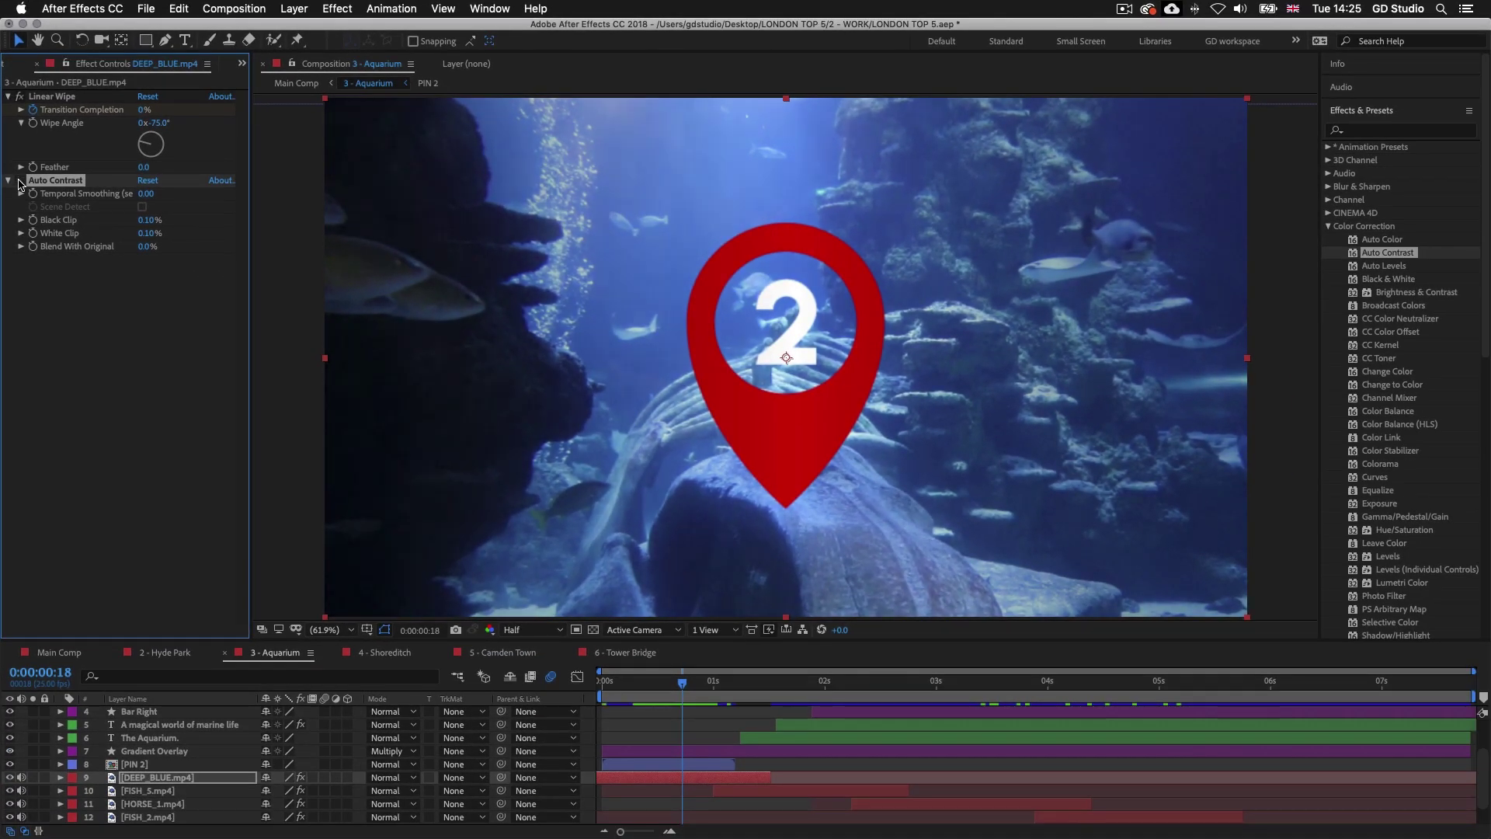
pyautogui.click(19, 182)
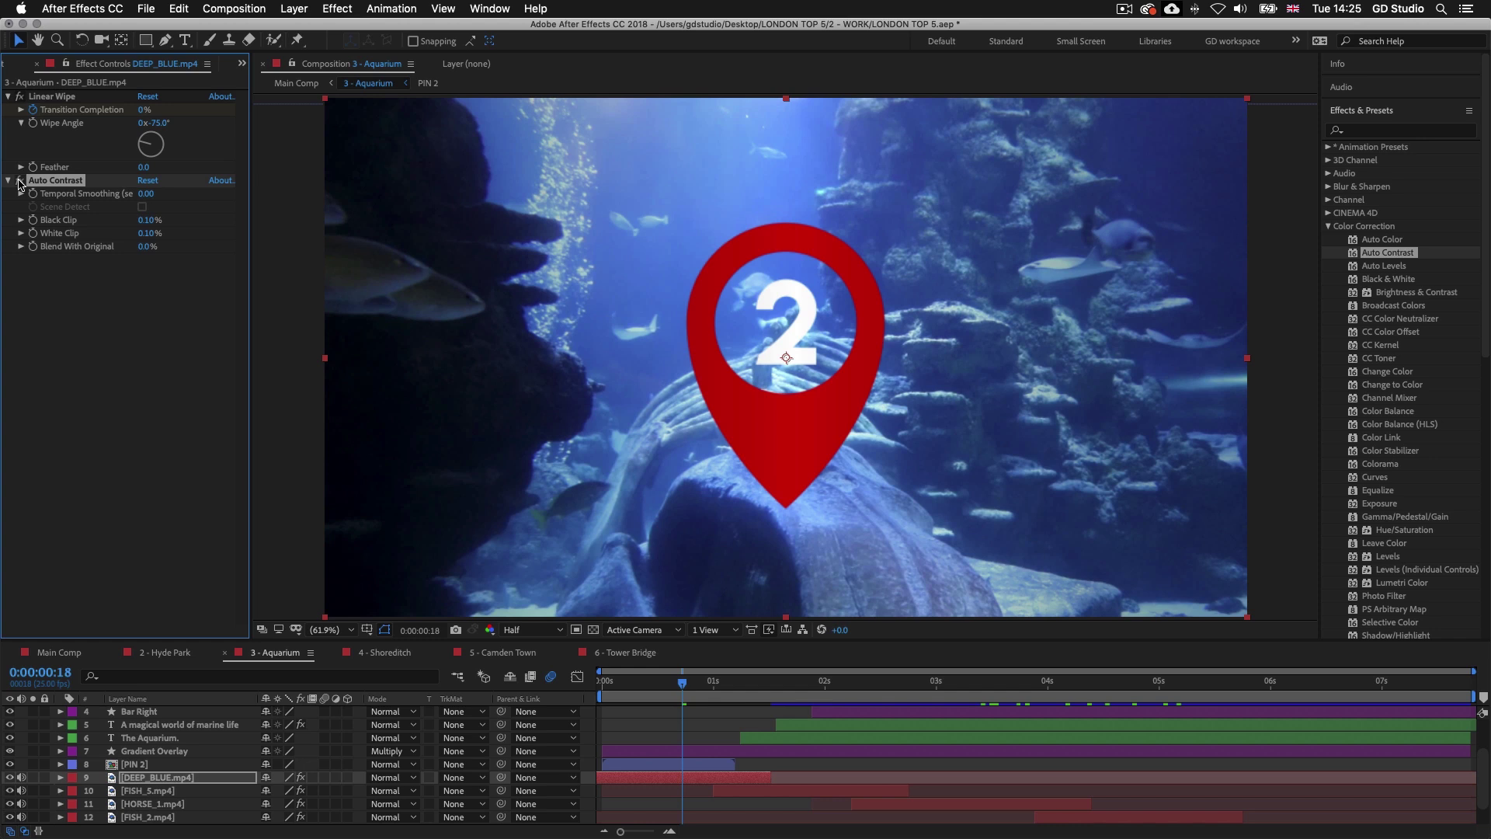
pyautogui.click(20, 182)
pyautogui.click(19, 182)
# Step: Try a Black Clip of 5.10% in DEEP_BLUE.mp4's Auto Contrast effect and compare the footage with the effect off and on
pyautogui.moveTo(144, 221); pyautogui.dragTo(152, 221)
pyautogui.click(20, 181)
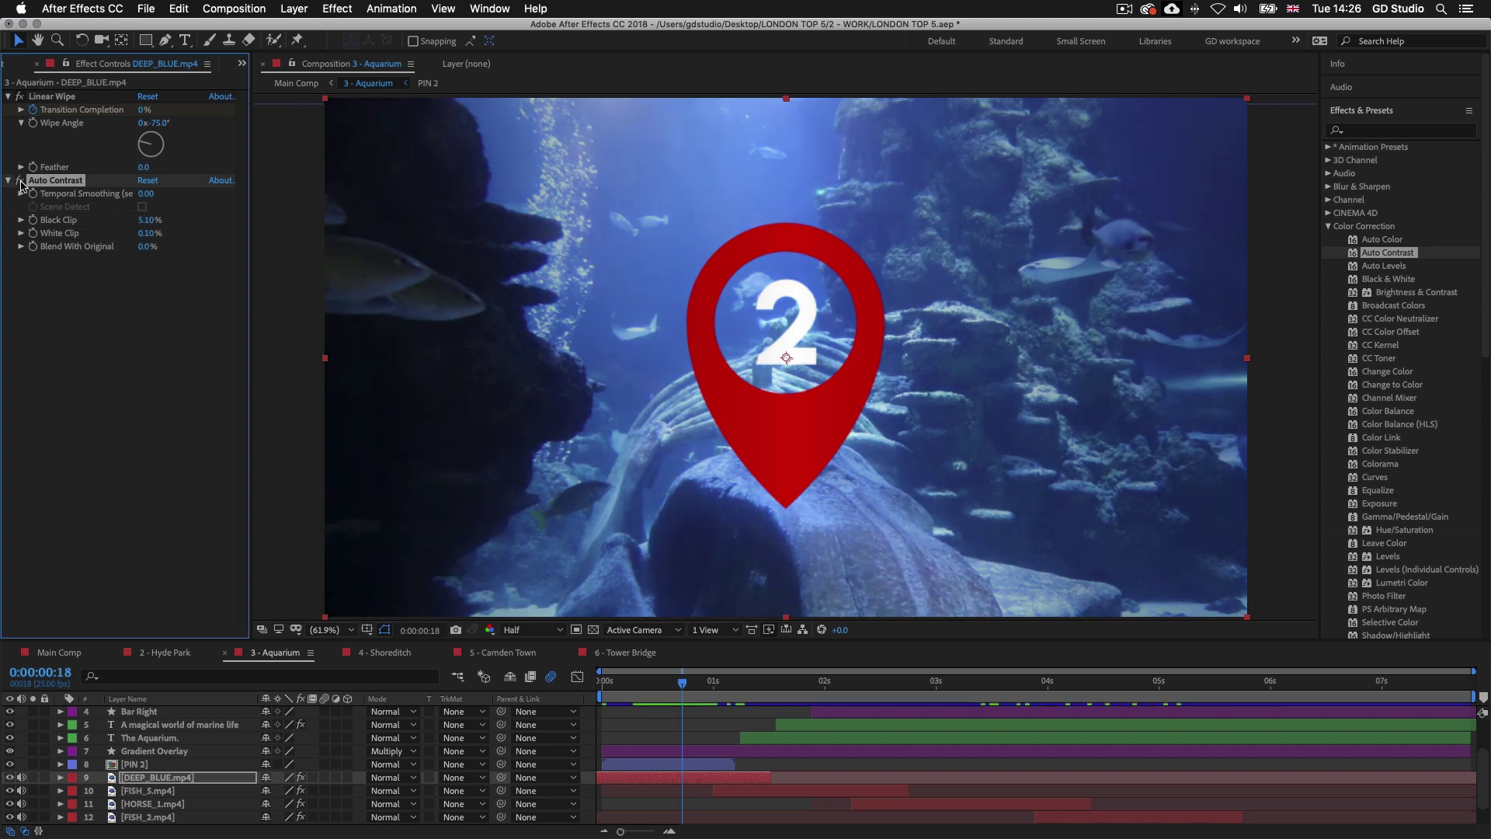
pyautogui.click(20, 181)
pyautogui.click(21, 181)
pyautogui.click(21, 181)
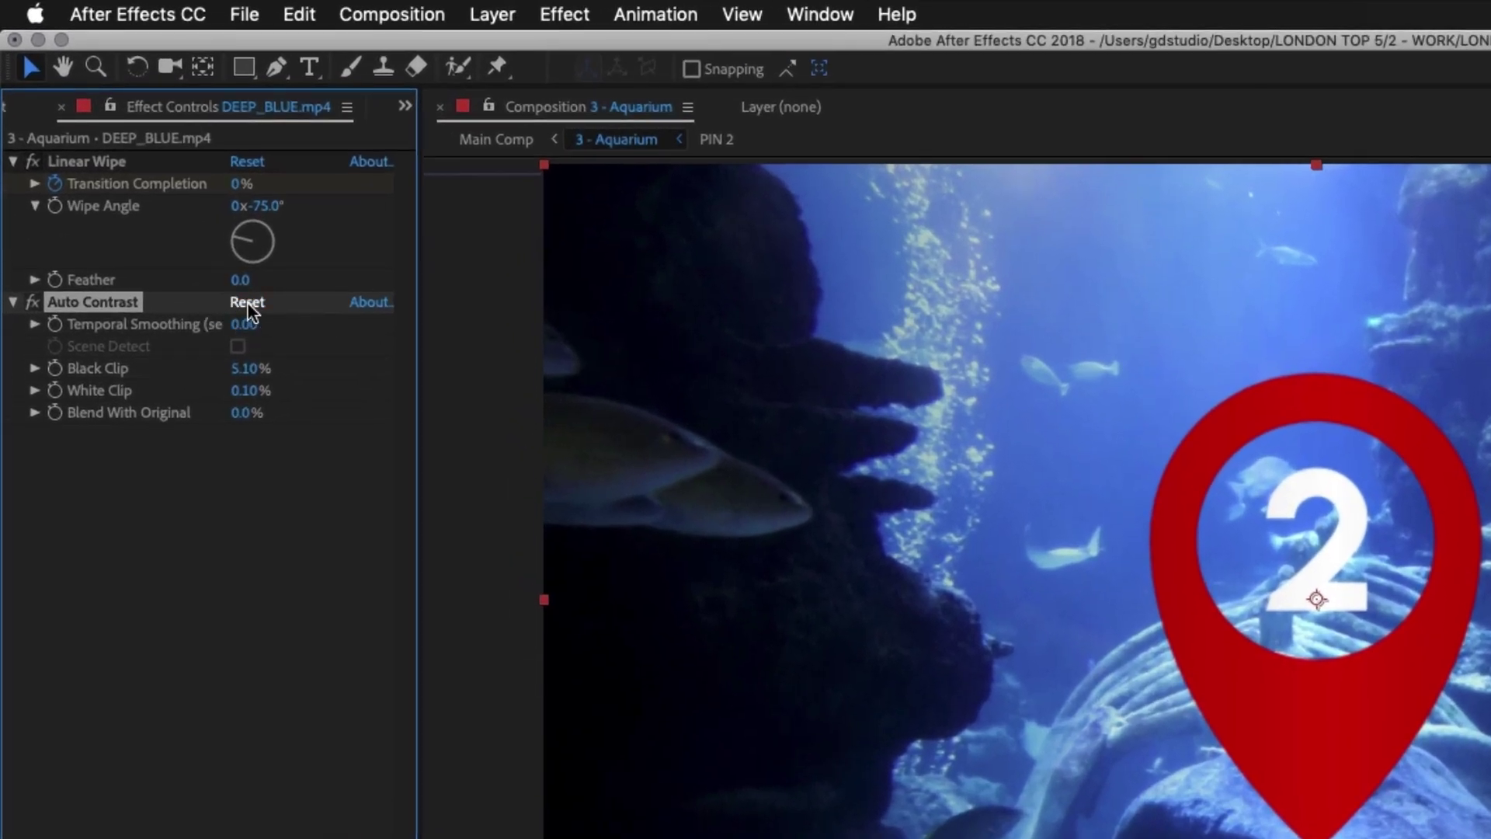
# Step: Reset the Auto Contrast effect on DEEP_BLUE.mp4 and raise its Black Clip percentage
pyautogui.click(249, 304)
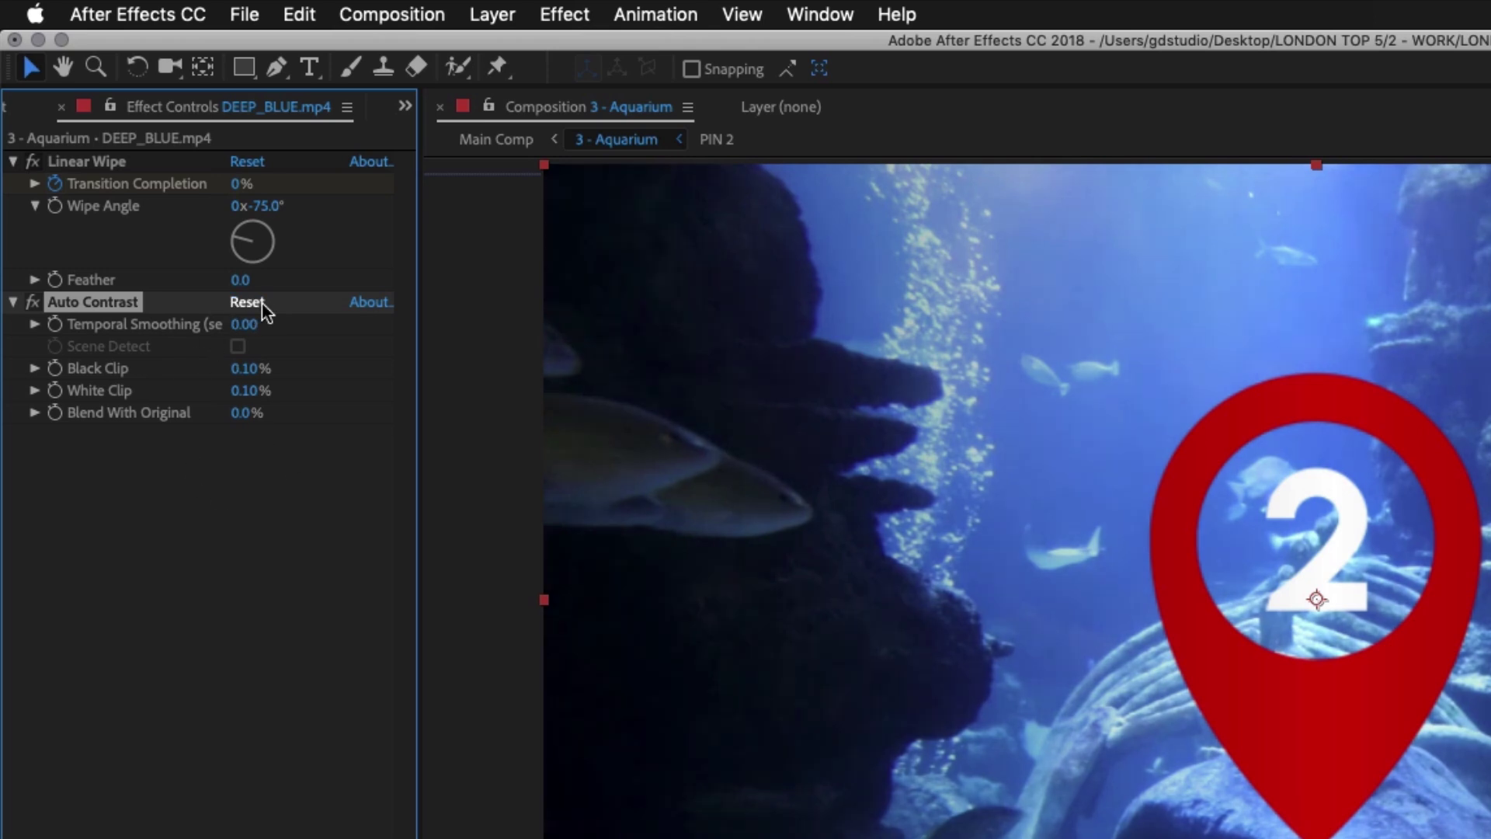
pyautogui.moveTo(240, 378); pyautogui.dragTo(300, 366)
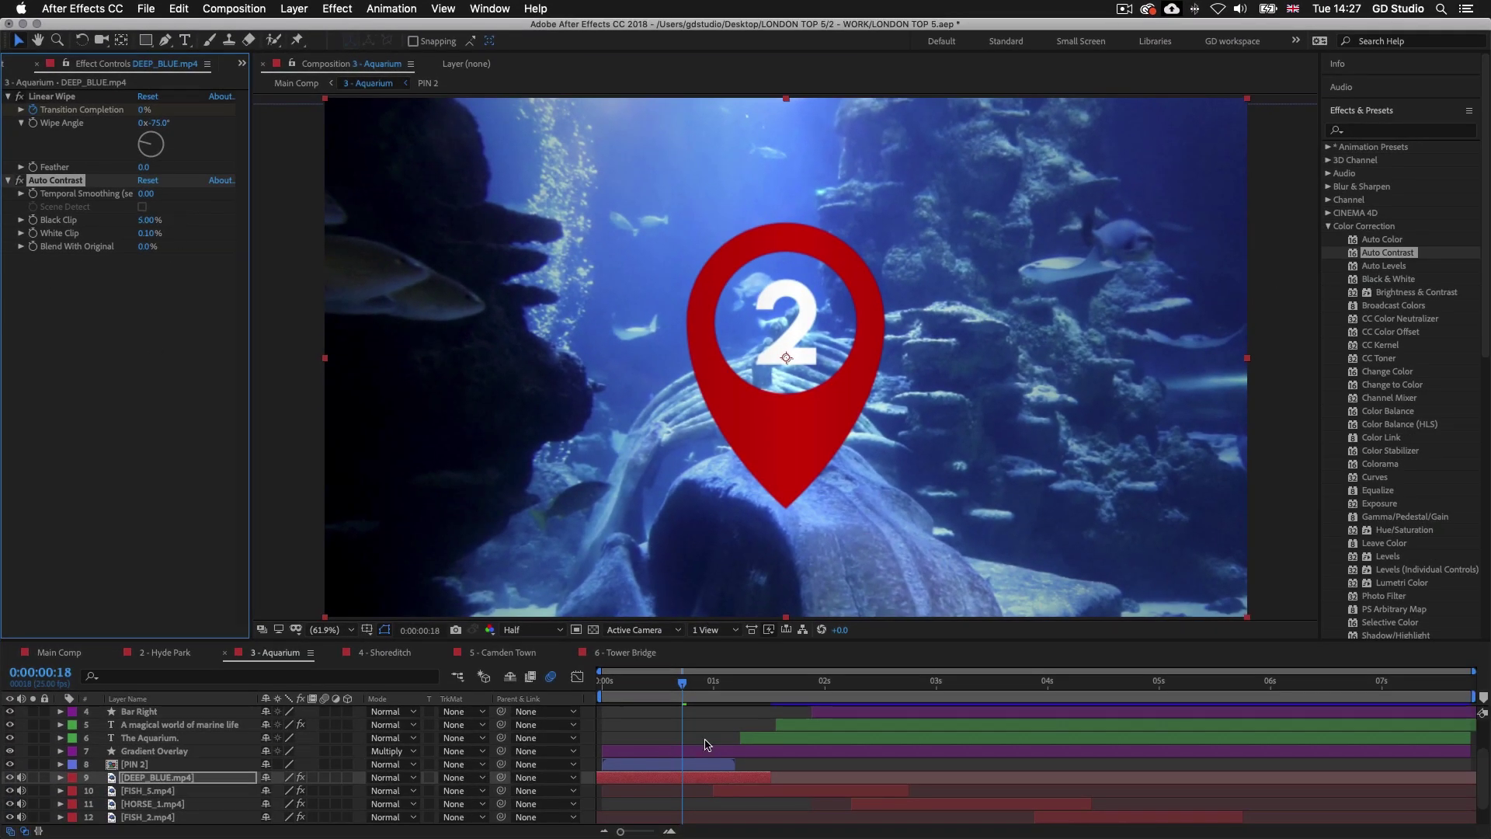
# Step: Move the current time to 0:00:01:19 and apply Auto Contrast to the FISH_5.mp4 layer
pyautogui.moveTo(684, 684); pyautogui.dragTo(803, 689)
pyautogui.click(812, 791)
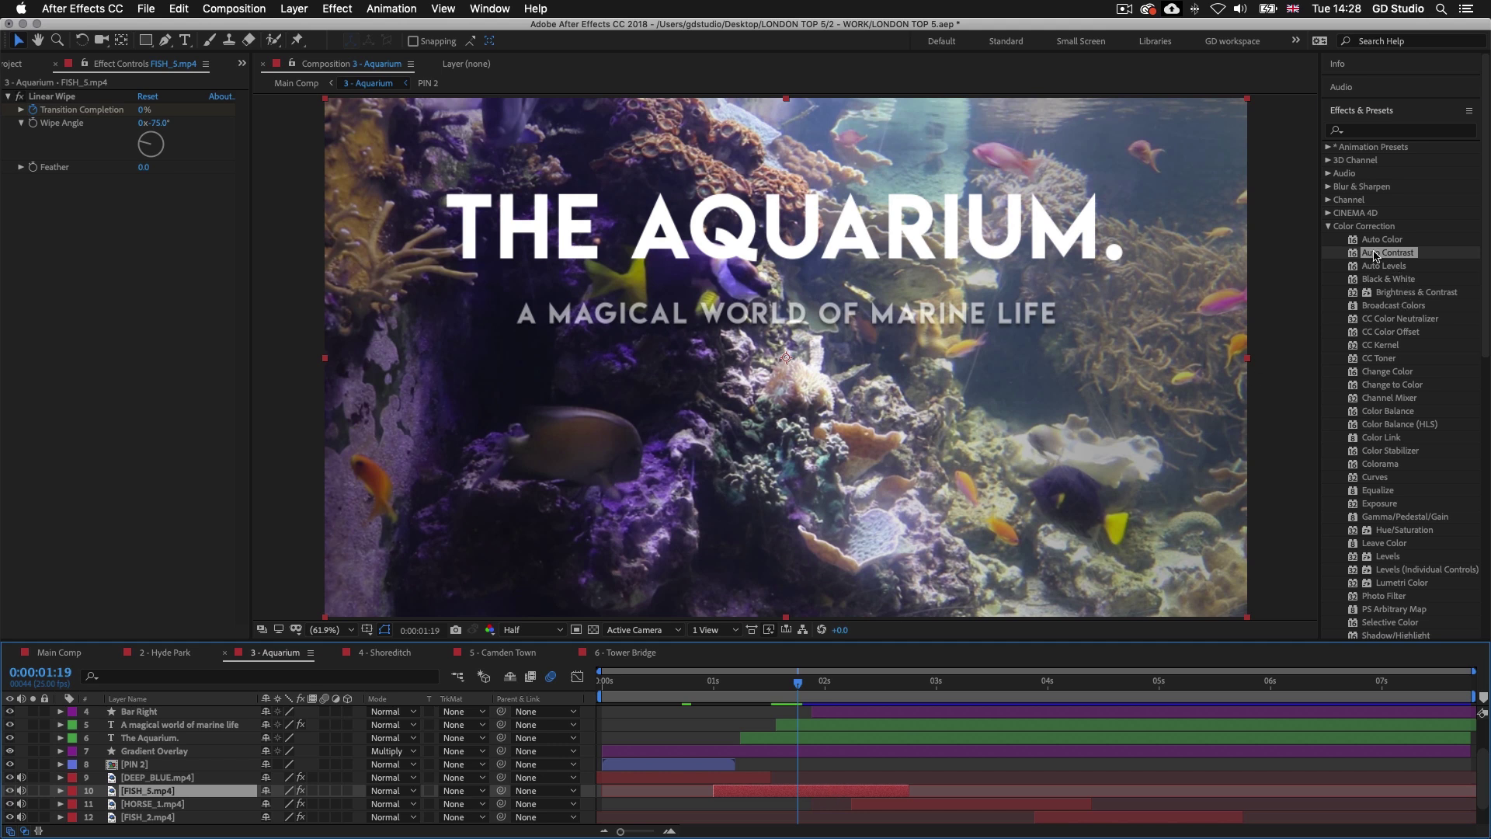
pyautogui.moveTo(1387, 254); pyautogui.dragTo(816, 791)
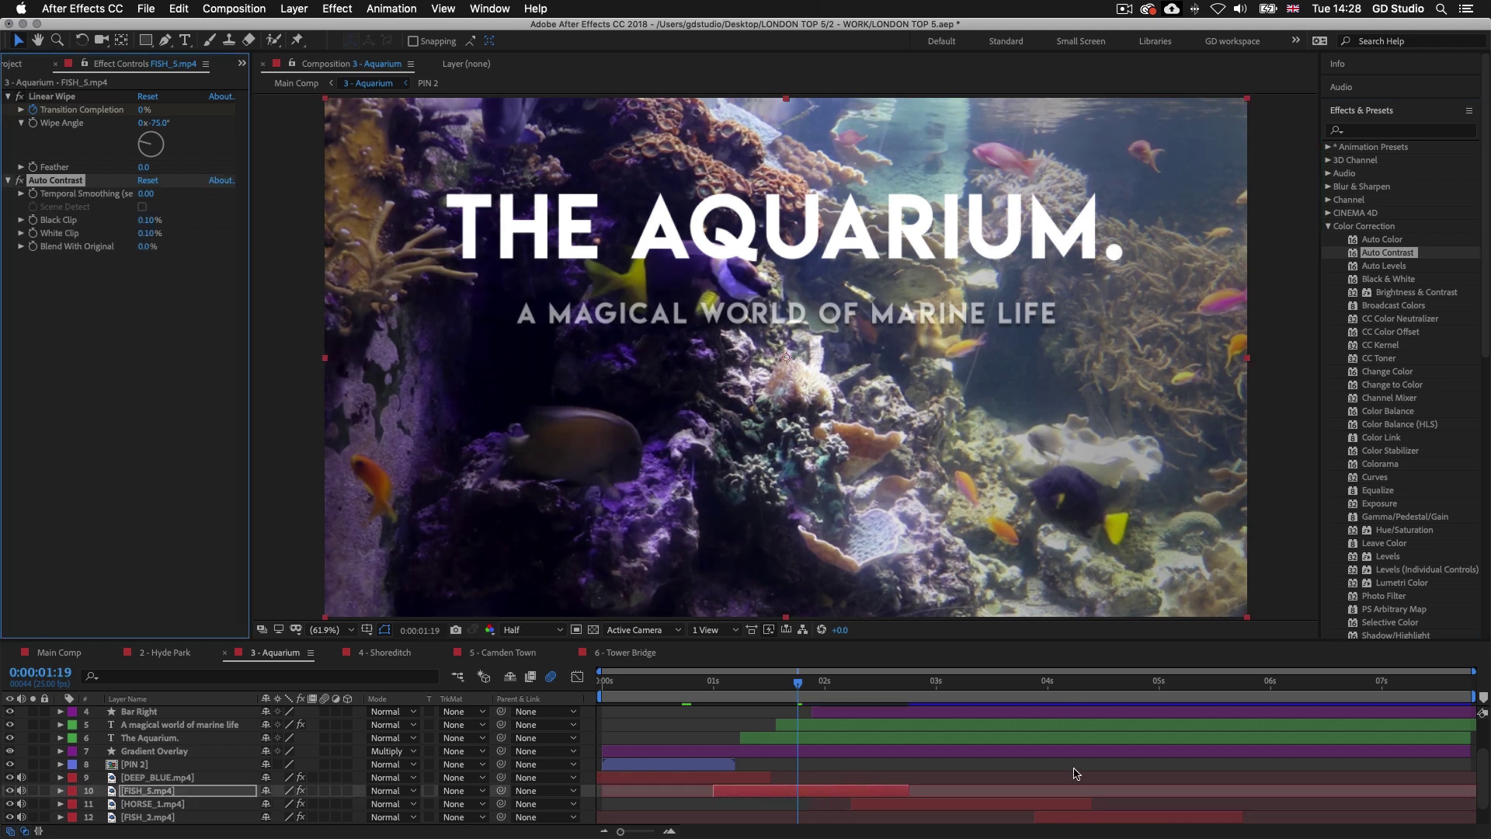
# Step: Move the current time to 0:00:03:11 and apply Auto Contrast to the HORSE_1.mp4 layer
pyautogui.scroll(-2, 1074, 772)
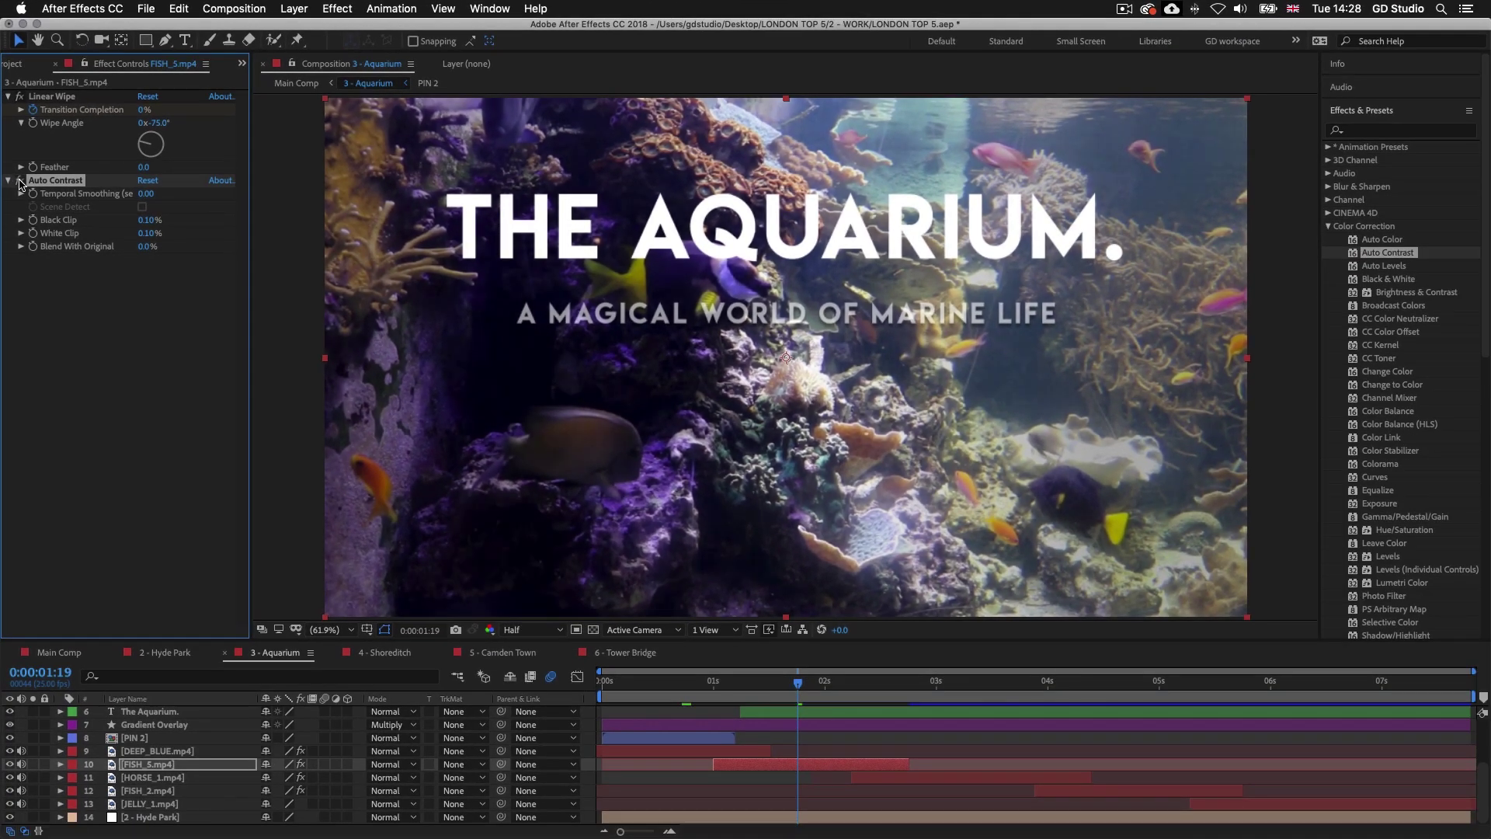
pyautogui.click(830, 685)
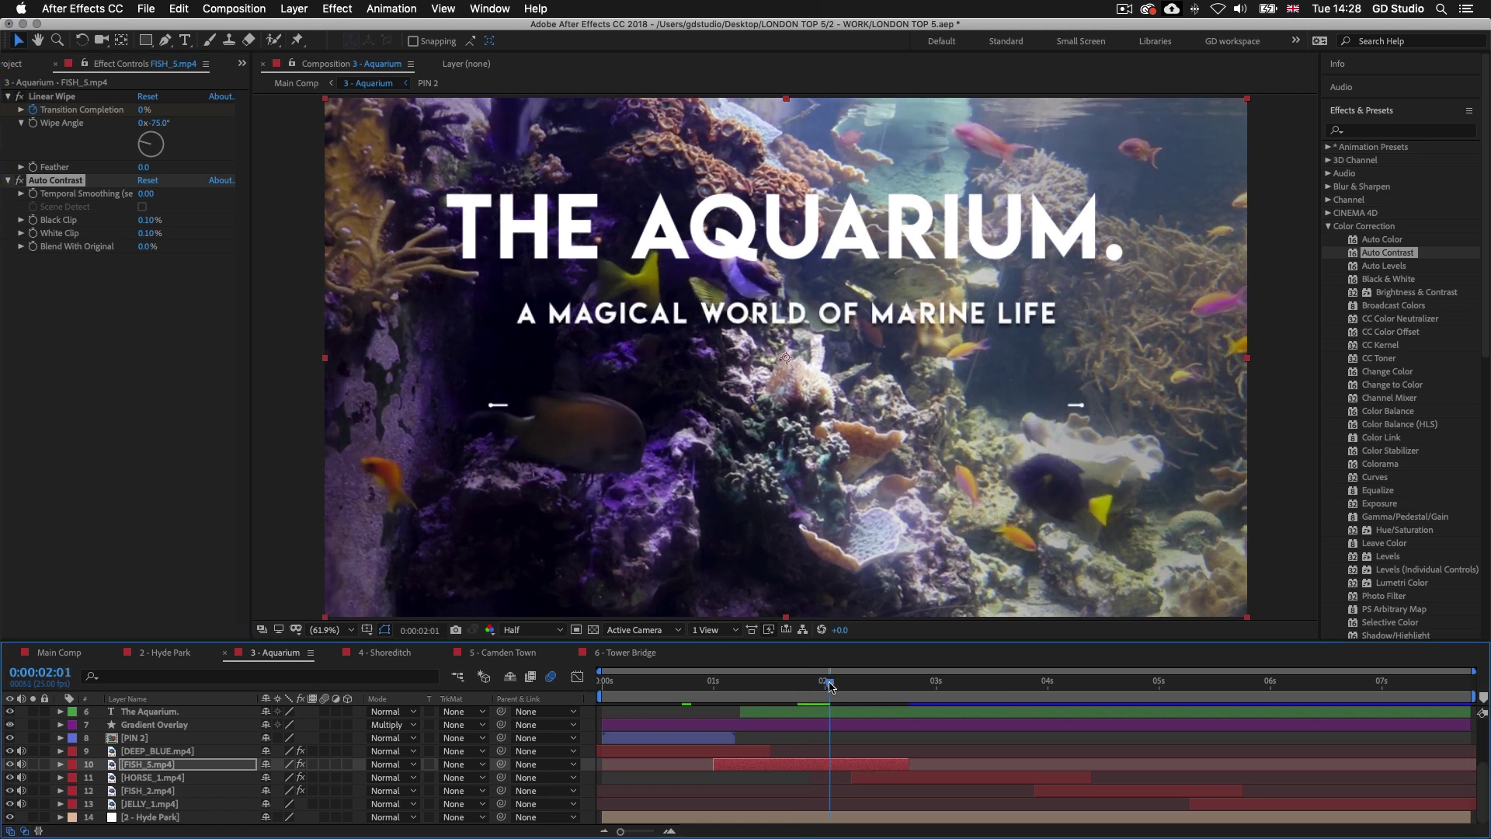
pyautogui.moveTo(829, 685); pyautogui.dragTo(985, 692)
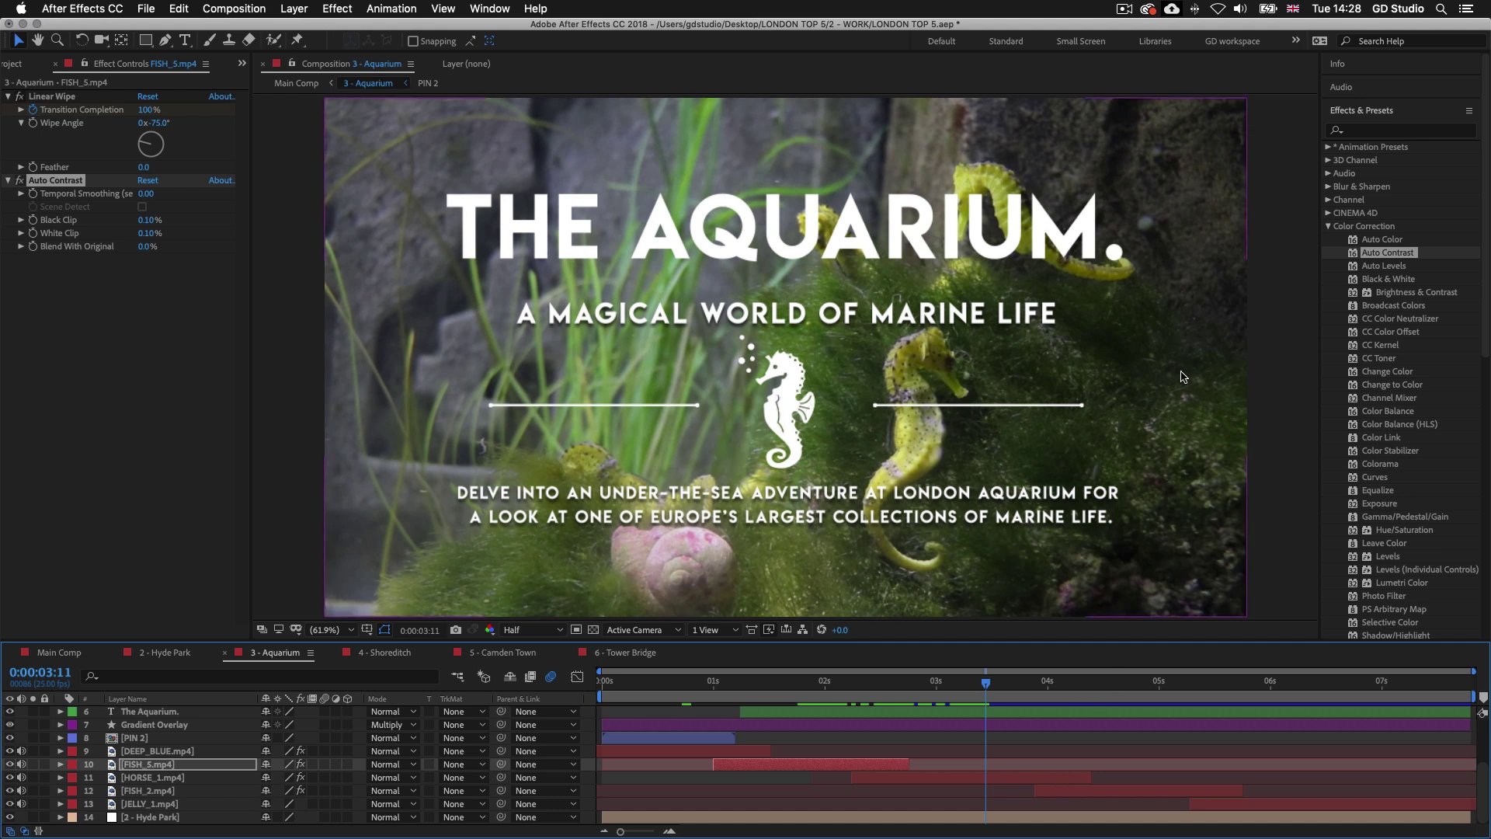
pyautogui.click(1004, 778)
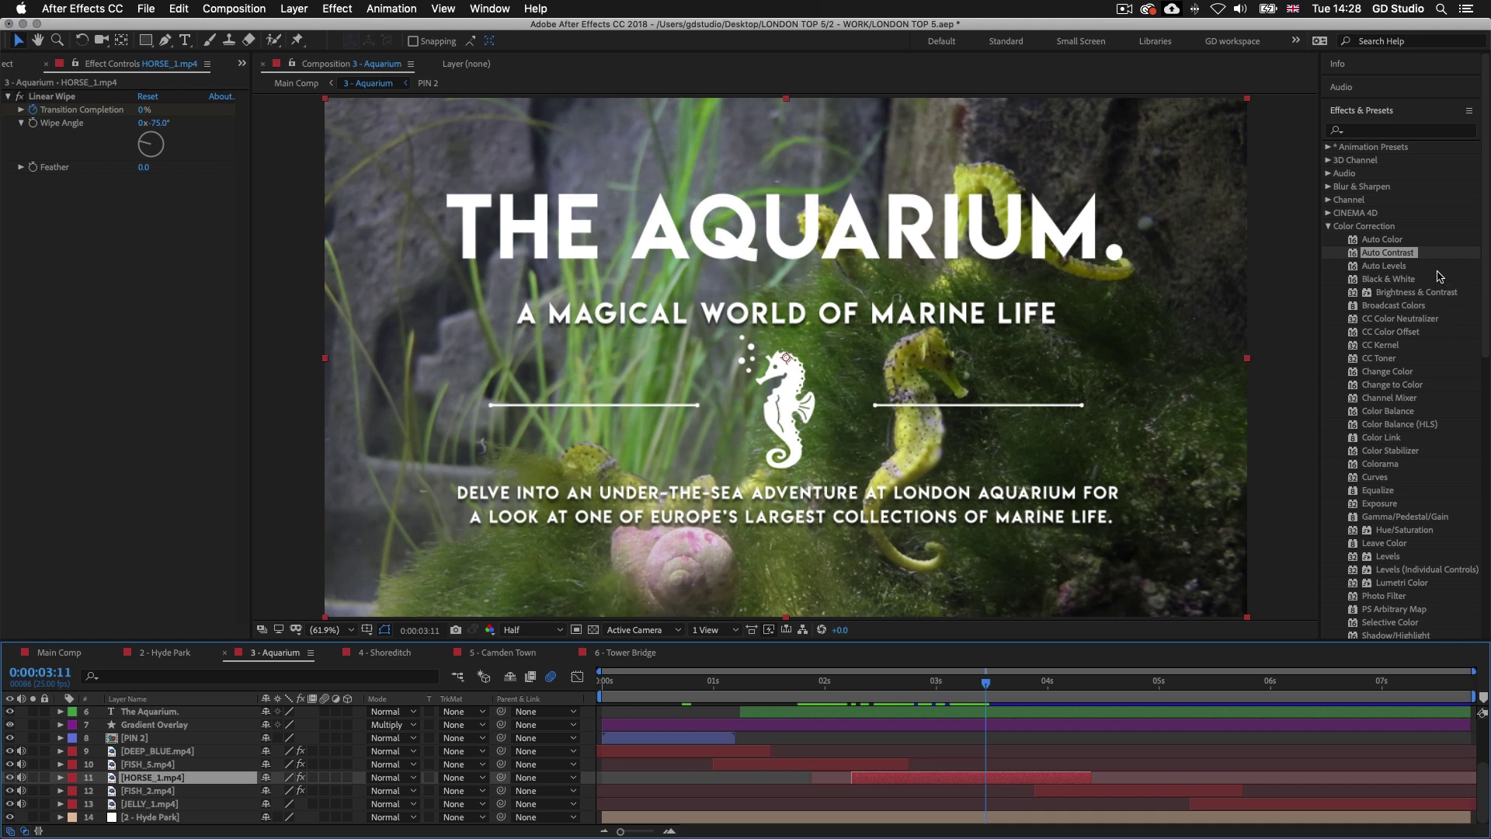
pyautogui.moveTo(1398, 255); pyautogui.dragTo(941, 779)
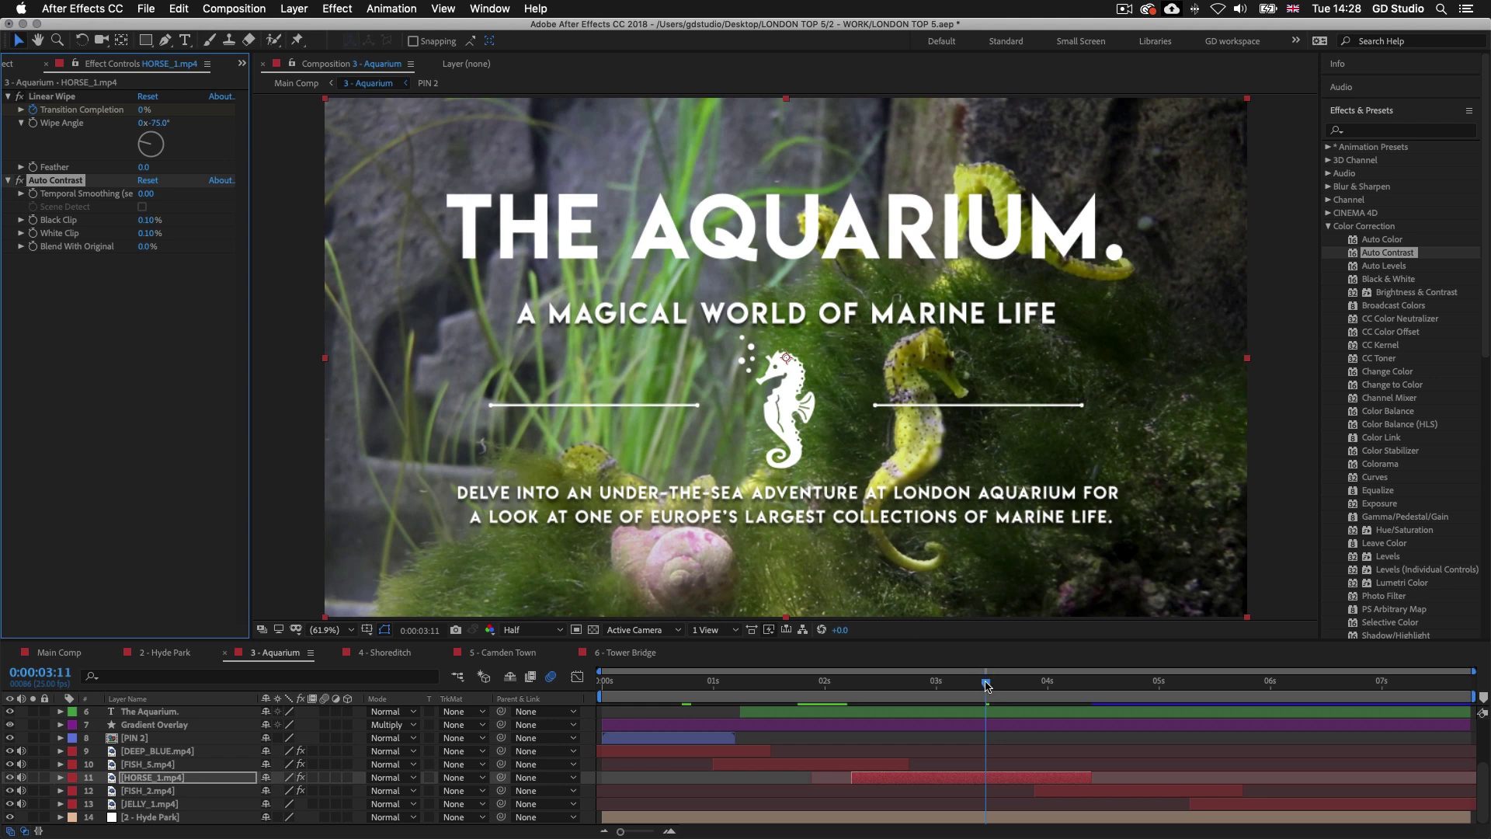
# Step: Move the current time to 0:00:04:20 and apply Auto Contrast to the FISH_2.mp4 layer
pyautogui.moveTo(986, 686); pyautogui.dragTo(1133, 687)
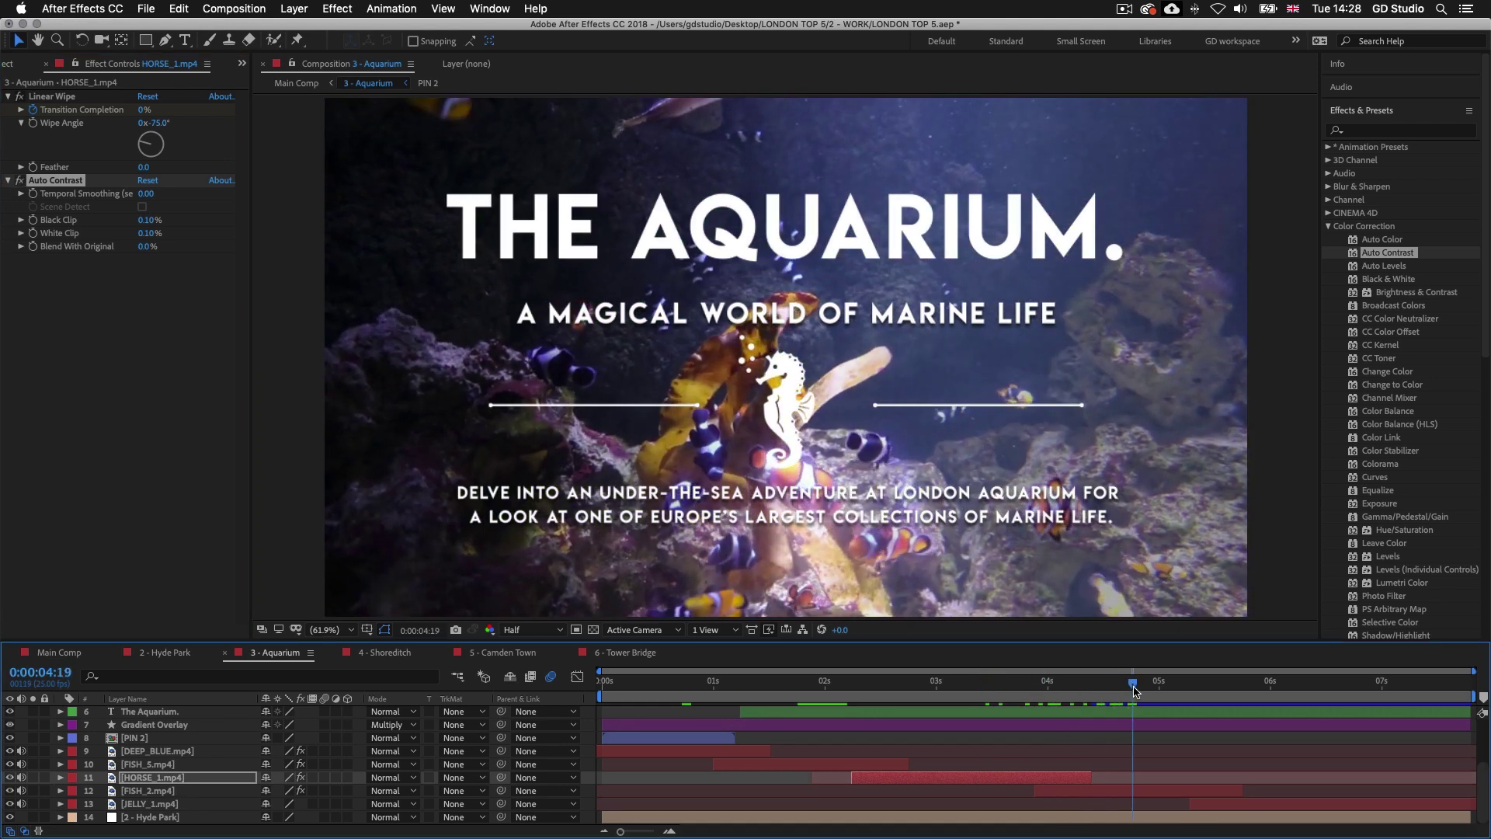
pyautogui.click(1164, 792)
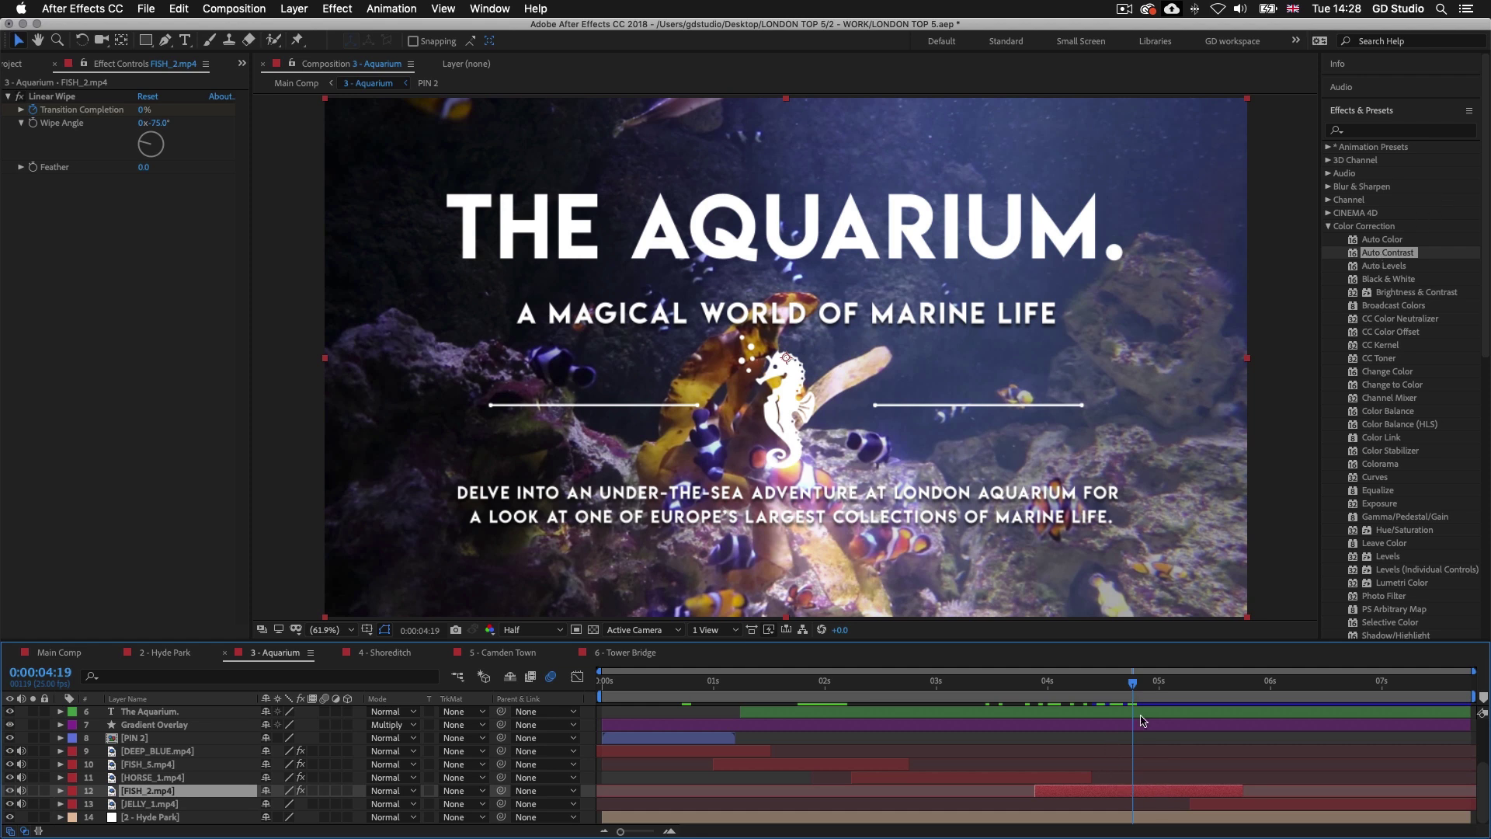
pyautogui.press('pagedown')
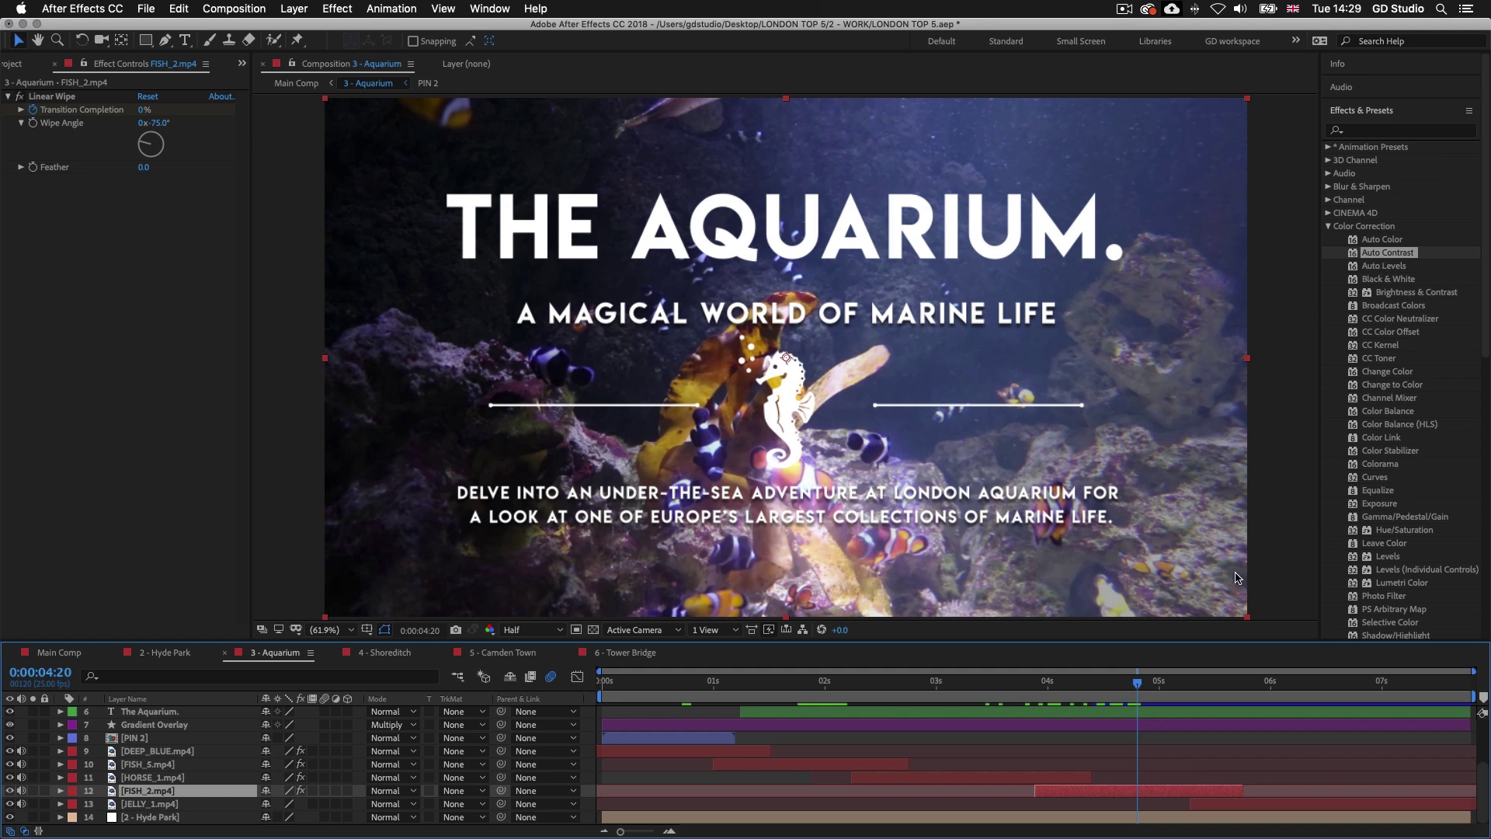
pyautogui.moveTo(1381, 253); pyautogui.dragTo(1151, 792)
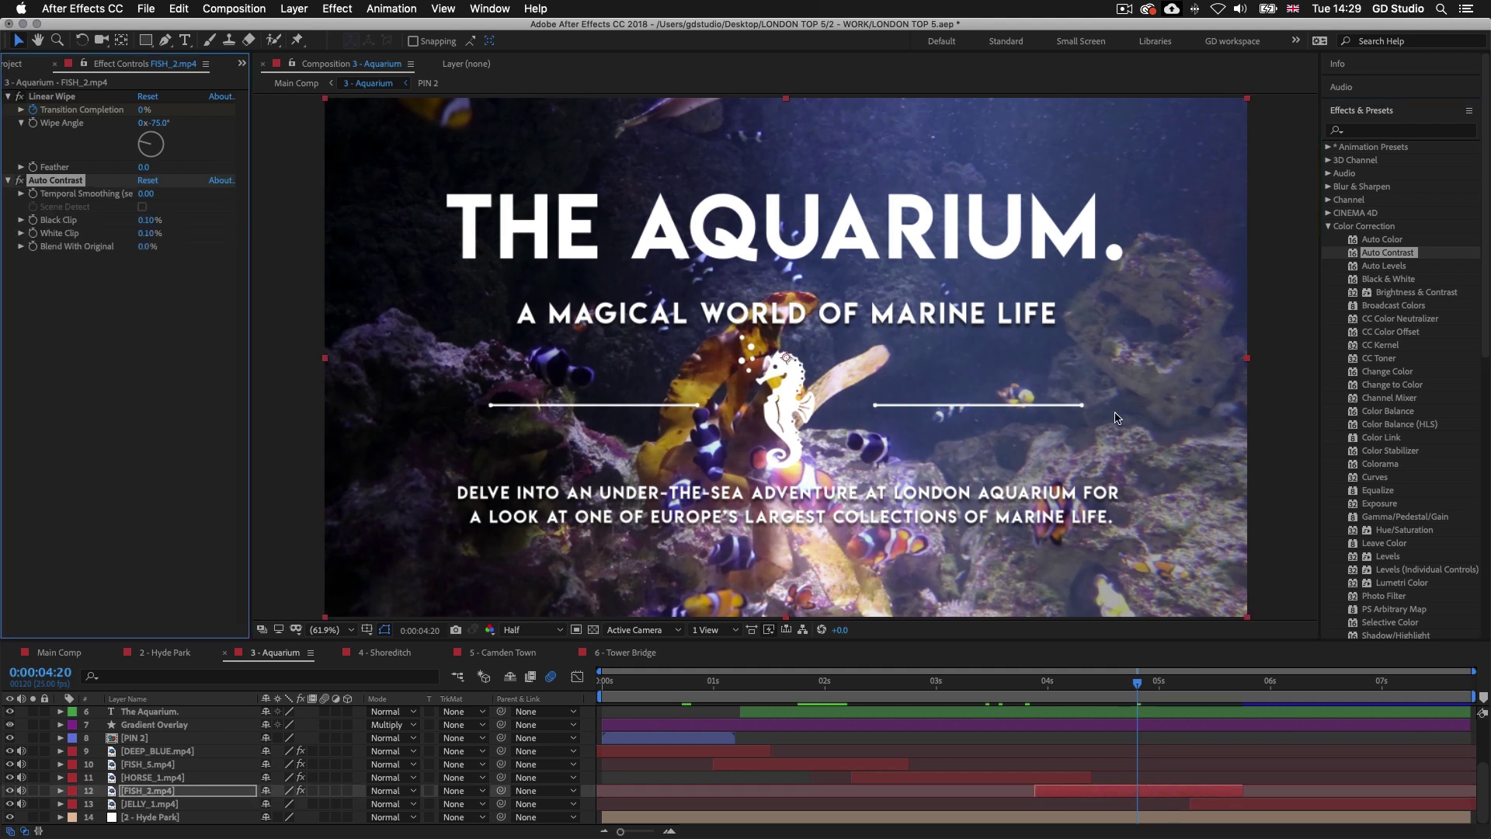
# Step: Move the current time to 0:00:06:20 and apply Auto Contrast to the JELLY_1.mp4 layer
pyautogui.moveTo(1139, 684); pyautogui.dragTo(1360, 693)
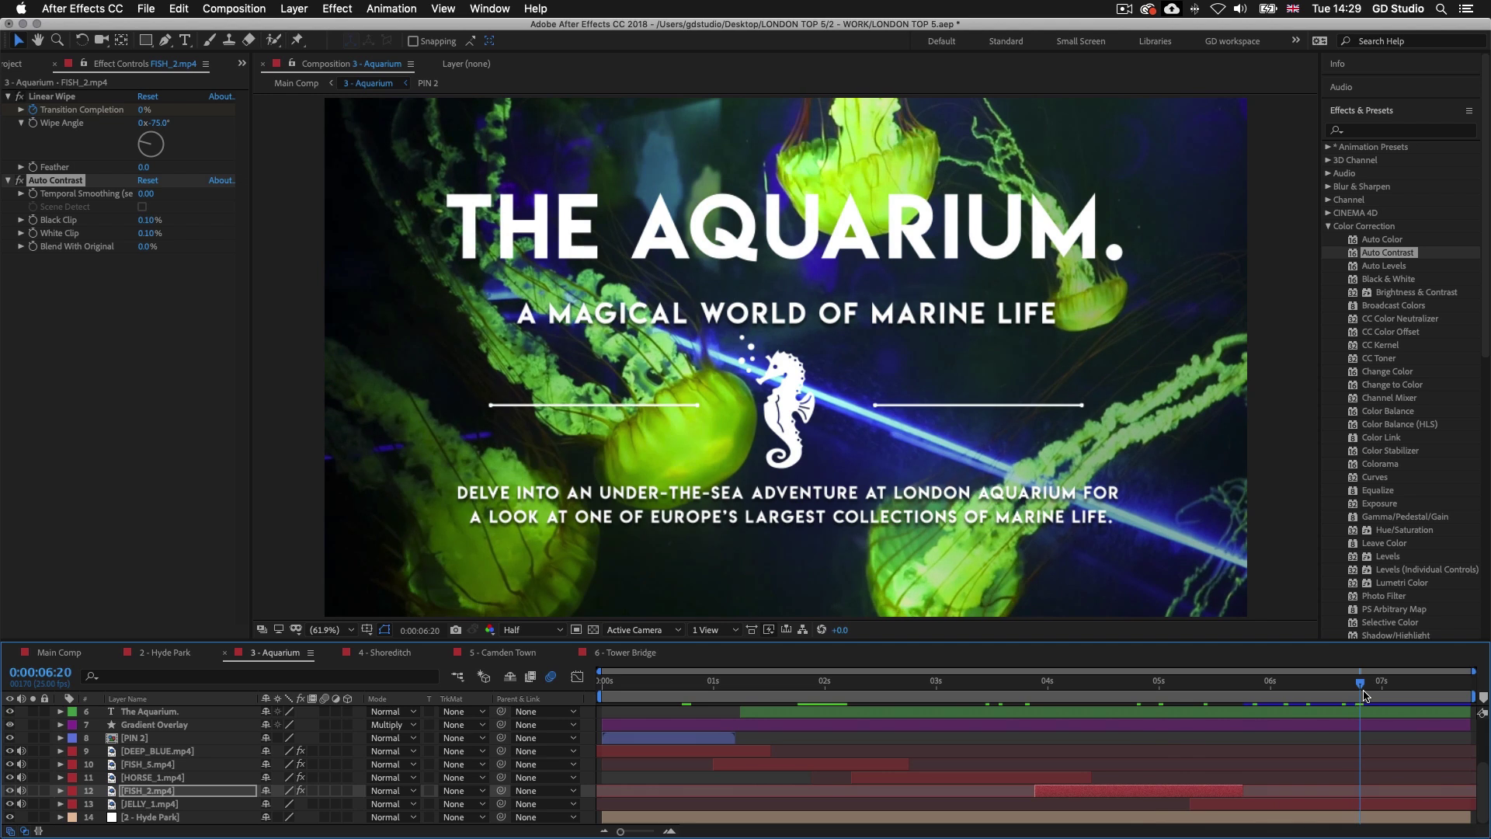
pyautogui.click(1371, 807)
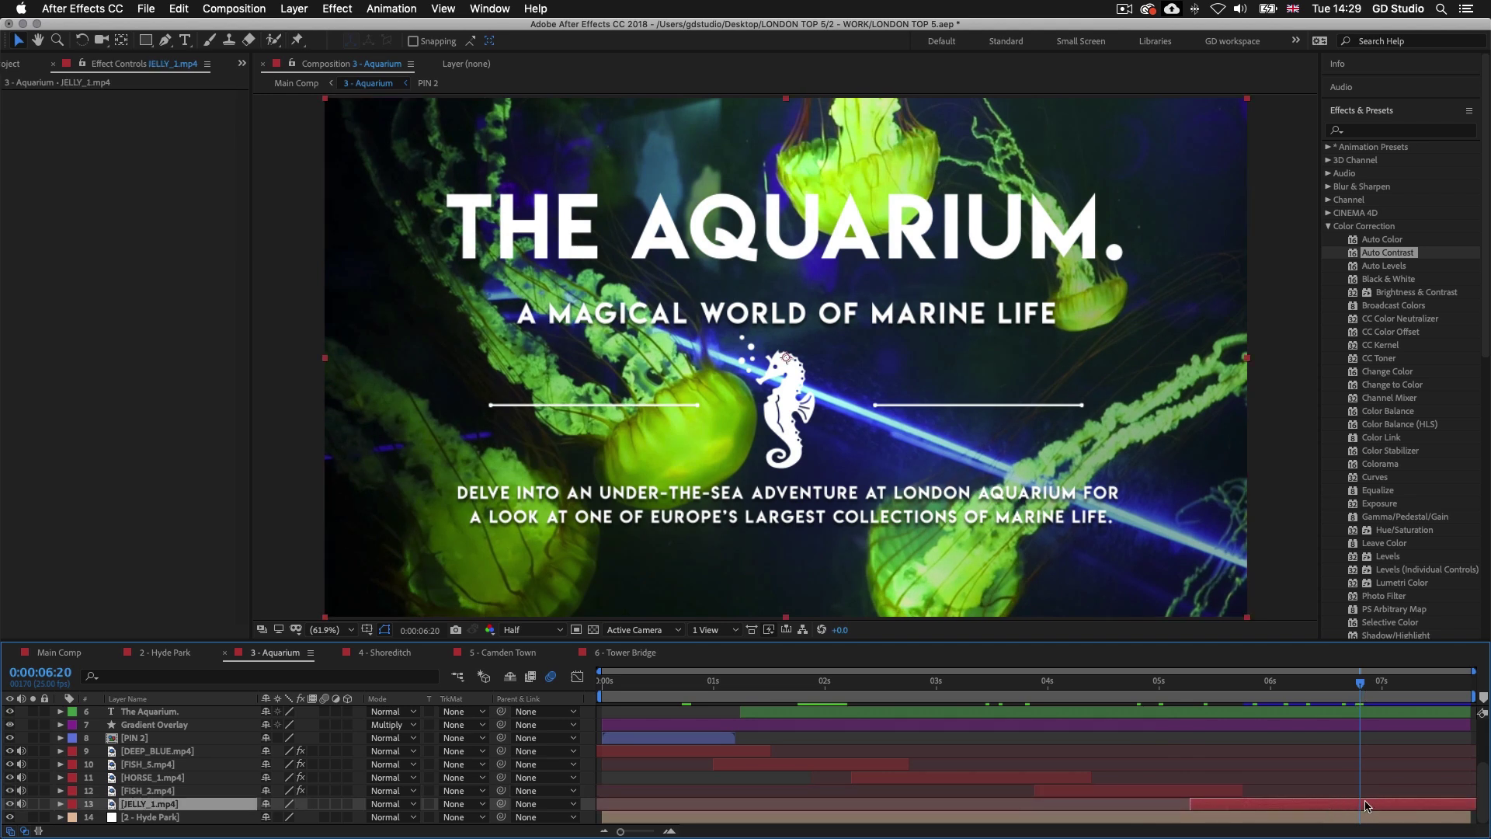
pyautogui.click(1382, 256)
pyautogui.moveTo(1382, 256); pyautogui.dragTo(1338, 807)
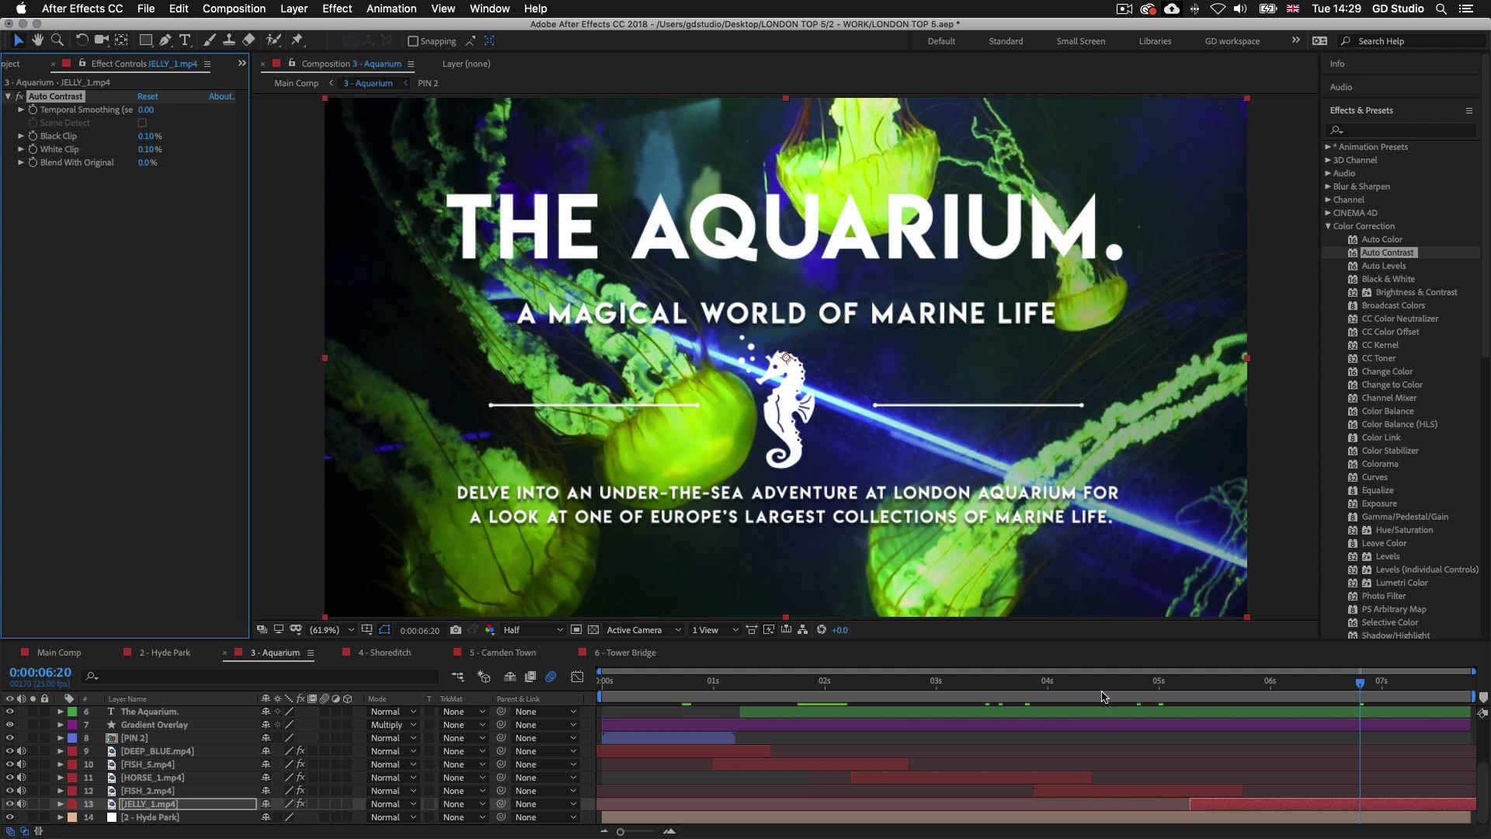
# Step: Play a preview of the 3 - Aquarium composition from 0:00:00:13 to check the contrast-corrected clips
pyautogui.click(1172, 688)
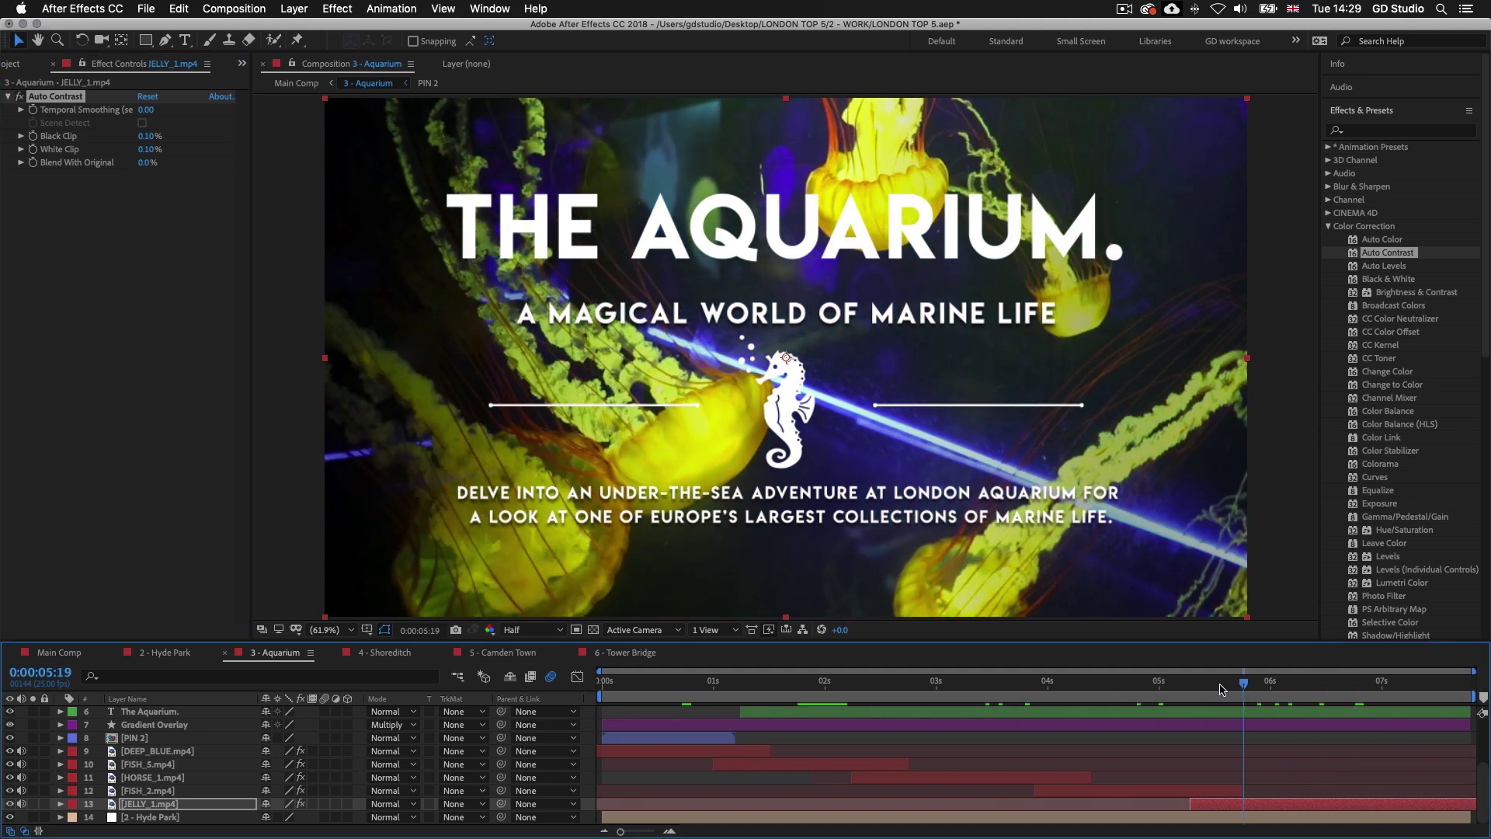
pyautogui.moveTo(1173, 689); pyautogui.dragTo(665, 678)
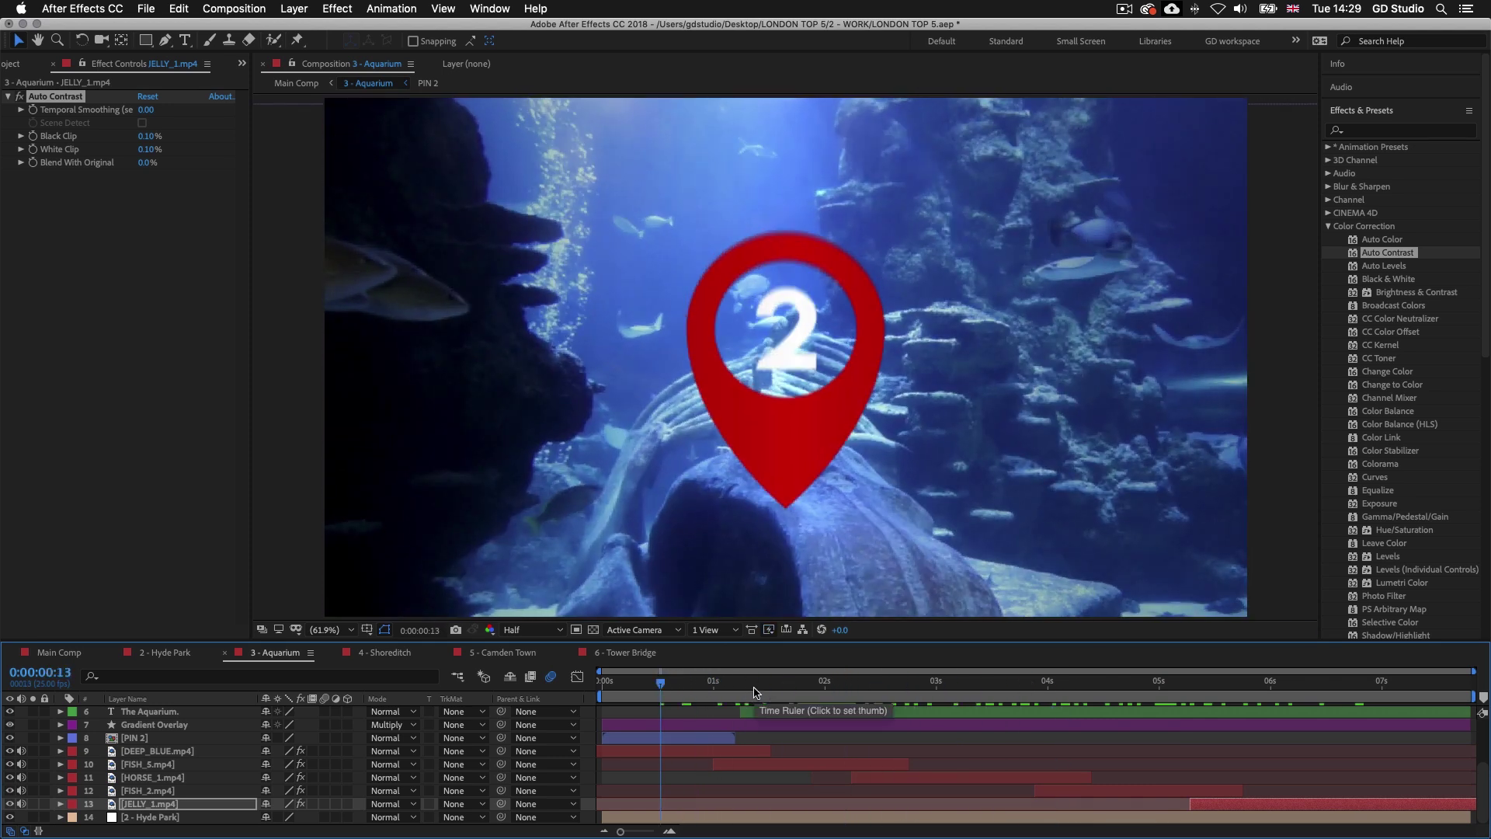
pyautogui.press('space')
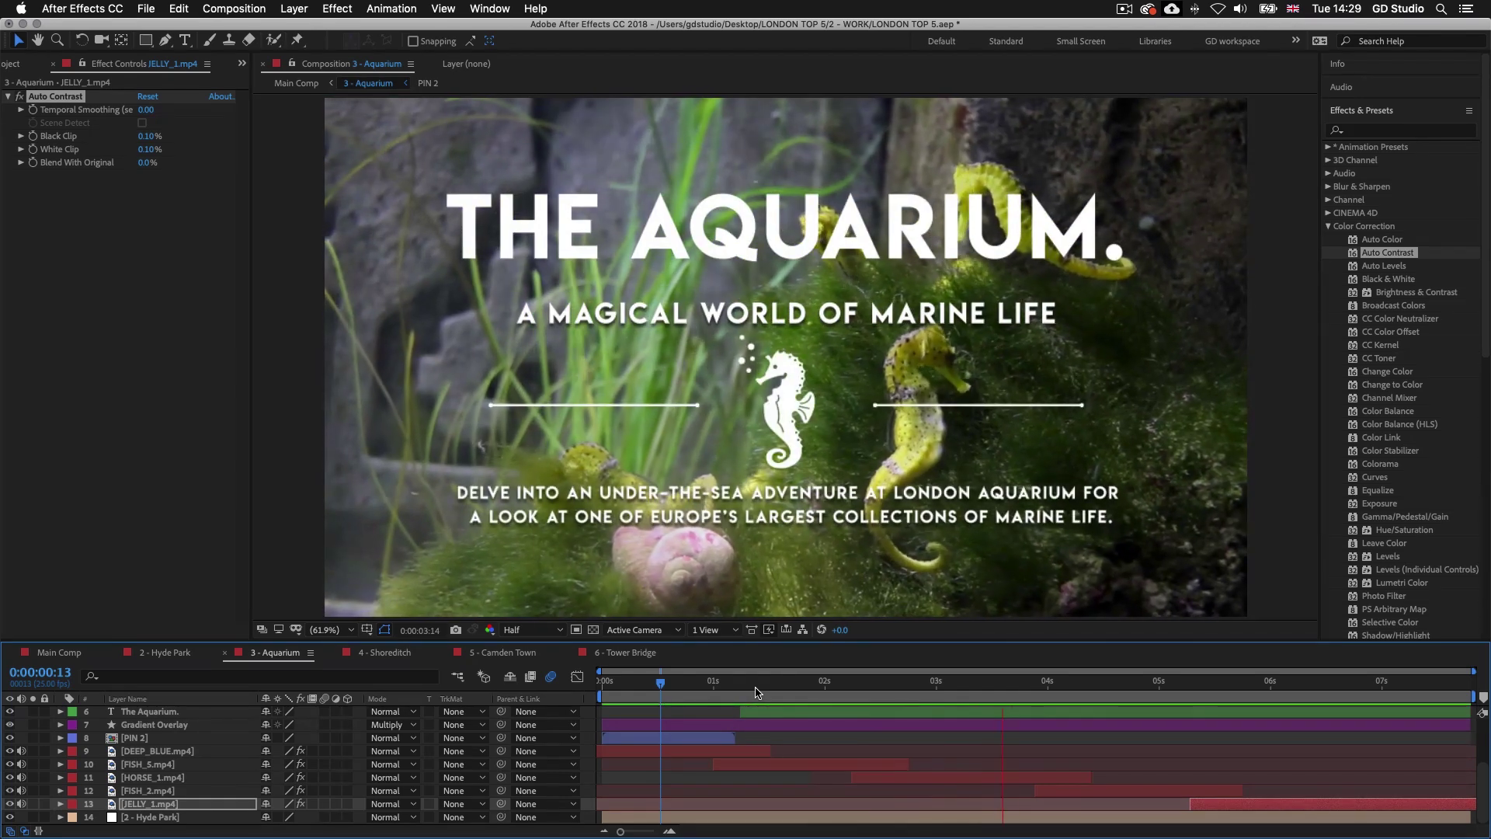
pyautogui.press('space')
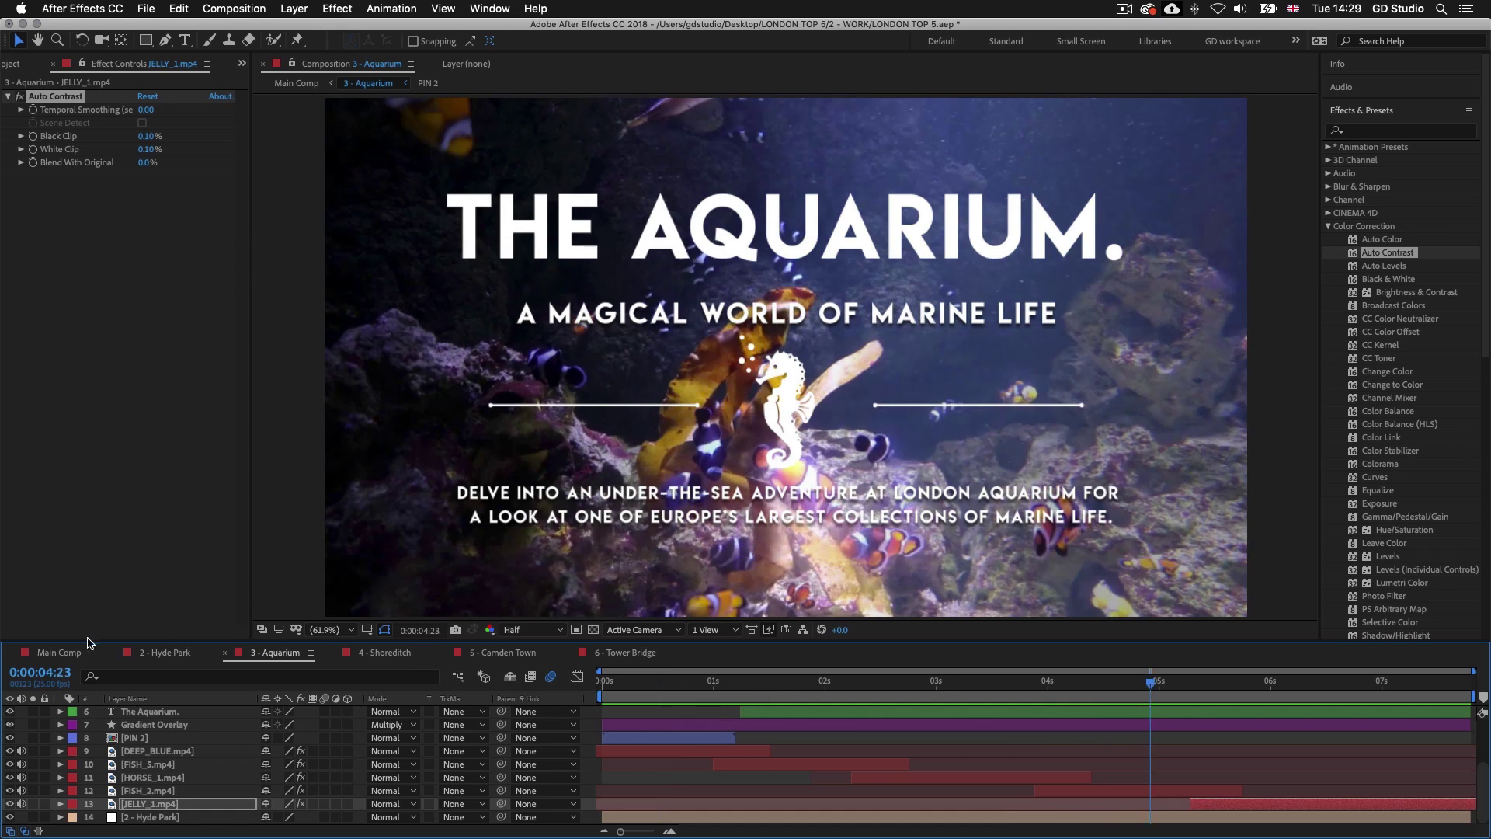
# Step: Return to Main Comp, open the 5 - Camden Town composition from 0:00:43:04, and collapse its Lamp Outlines layer
pyautogui.click(59, 653)
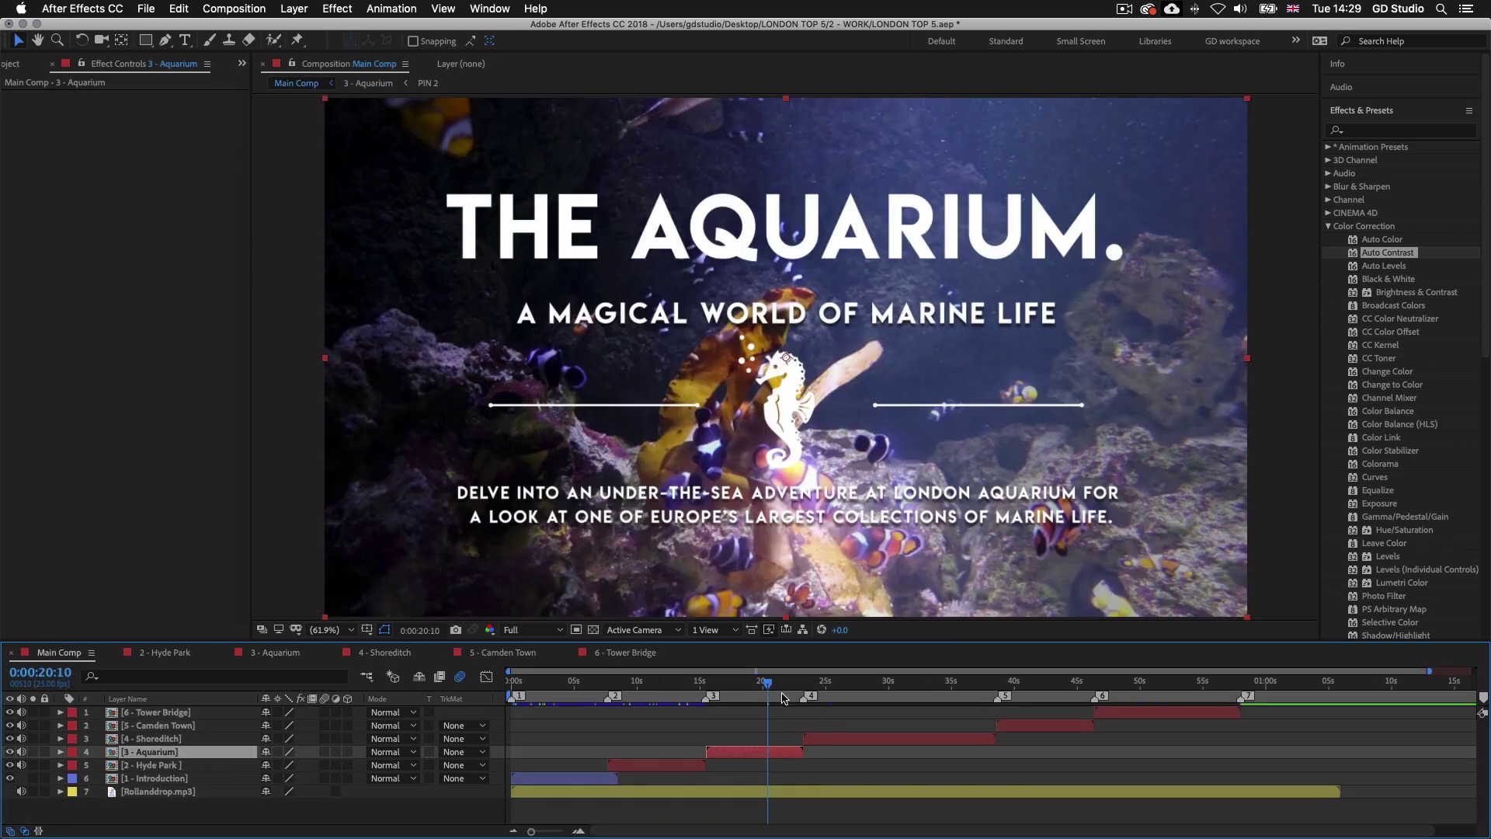
pyautogui.moveTo(765, 685); pyautogui.dragTo(1054, 691)
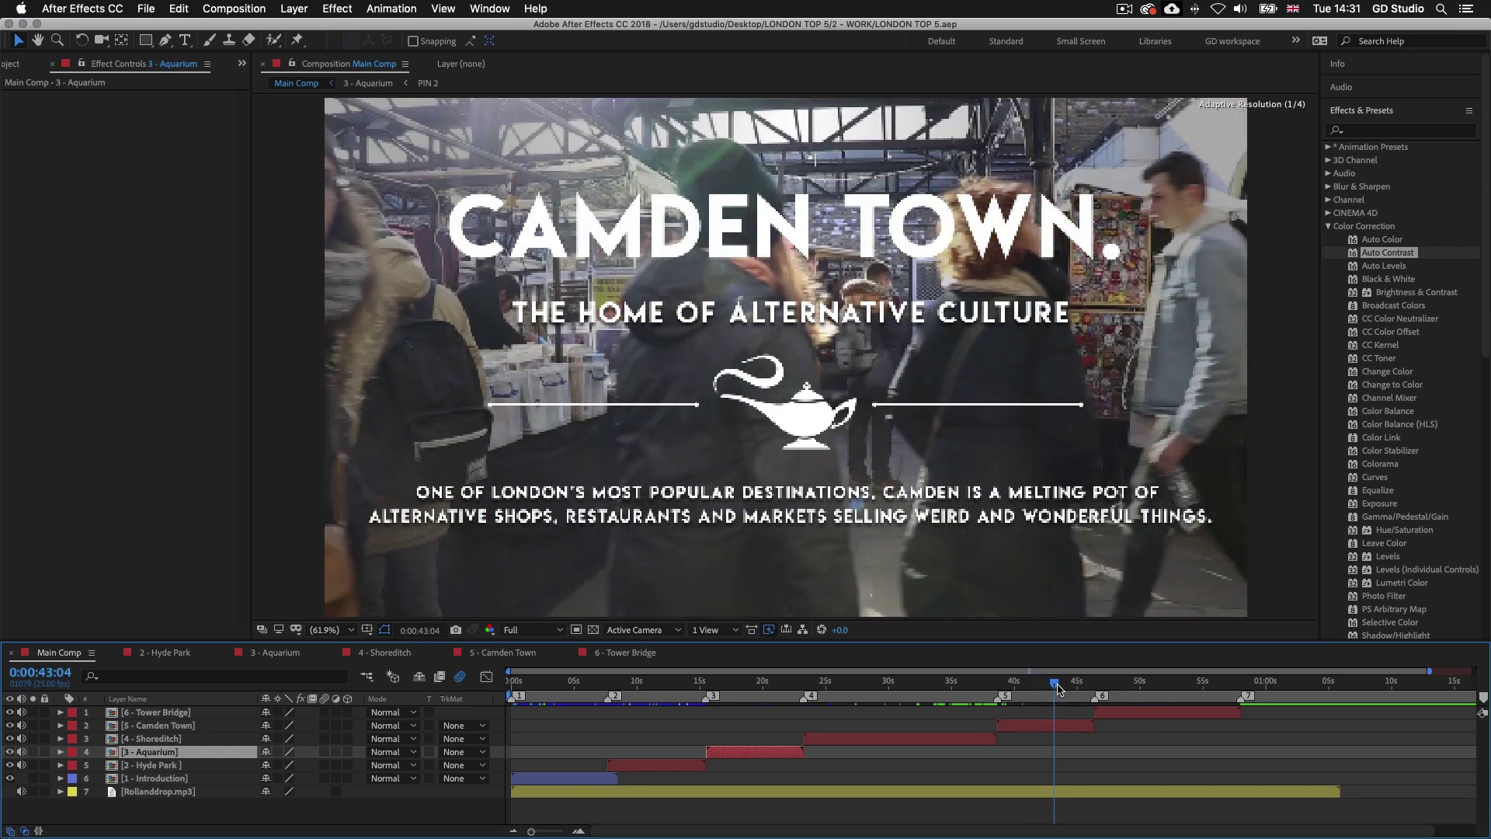
pyautogui.doubleClick(1022, 724)
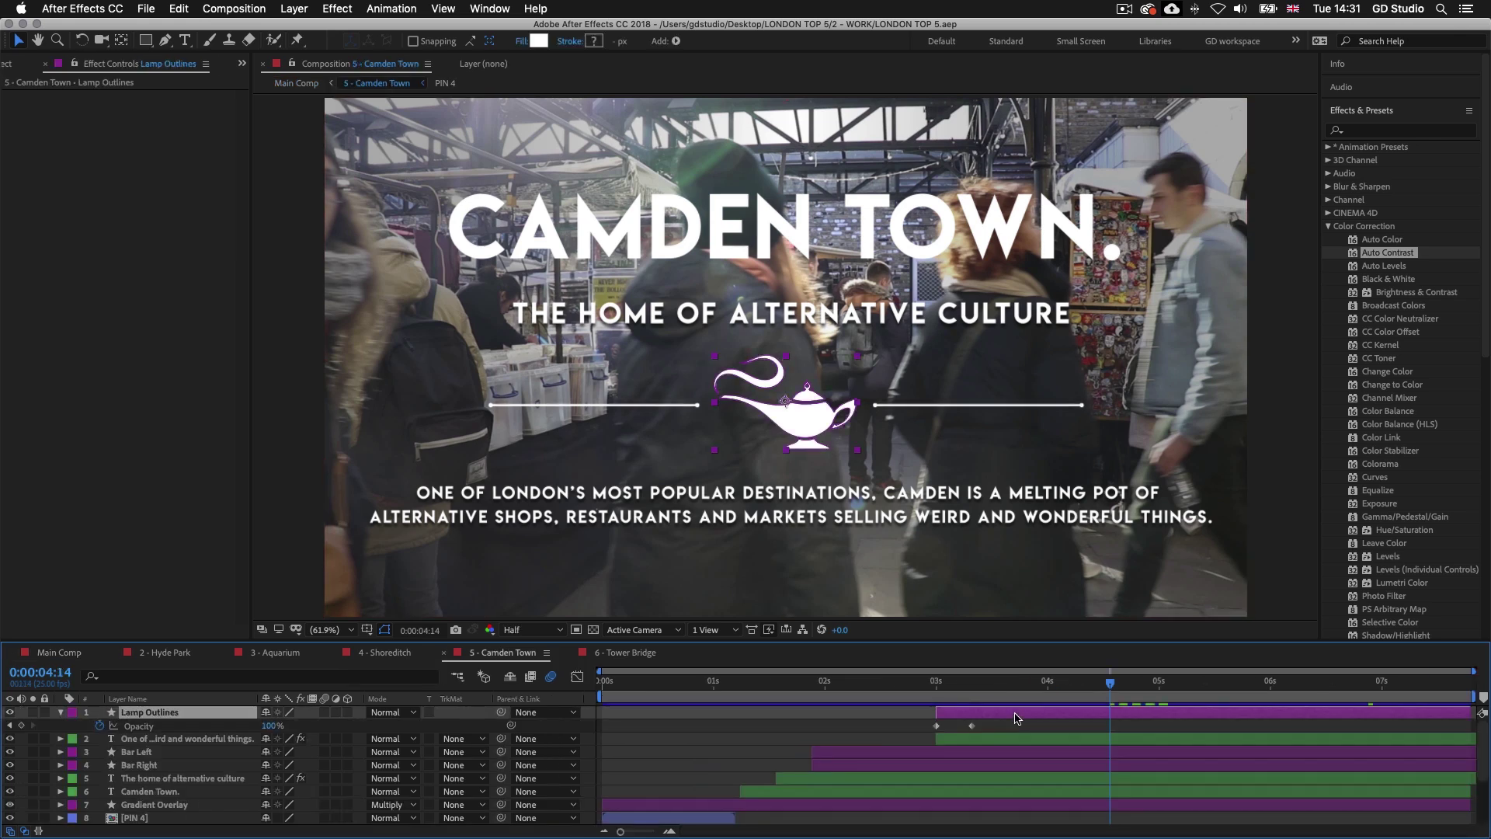
pyautogui.click(58, 712)
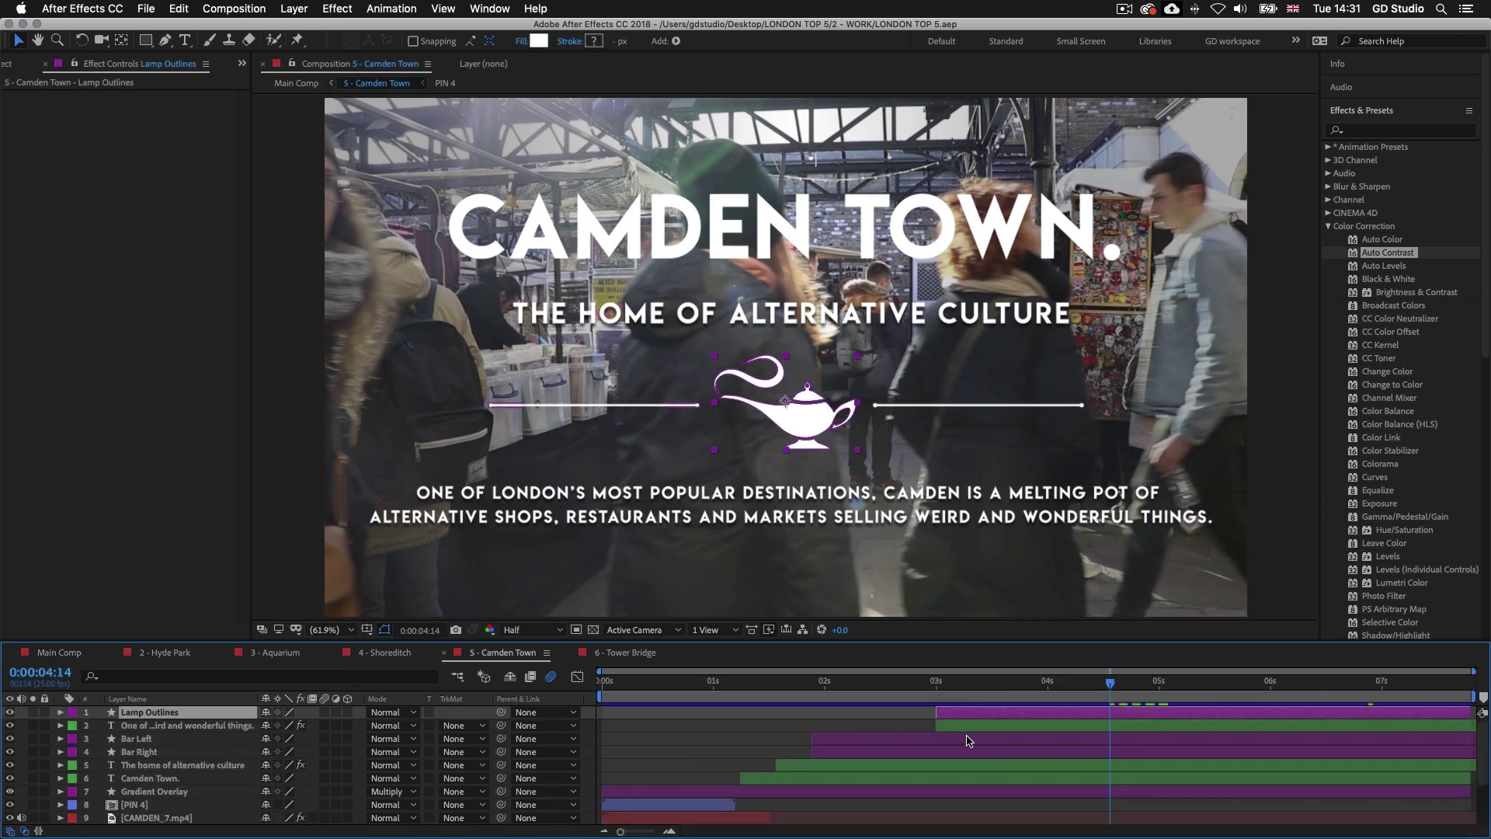
# Step: Move the current time to 0:00:00:15 and apply the Levels effect to the CAMDEN_7.mp4 layer
pyautogui.scroll(-5, 967, 739)
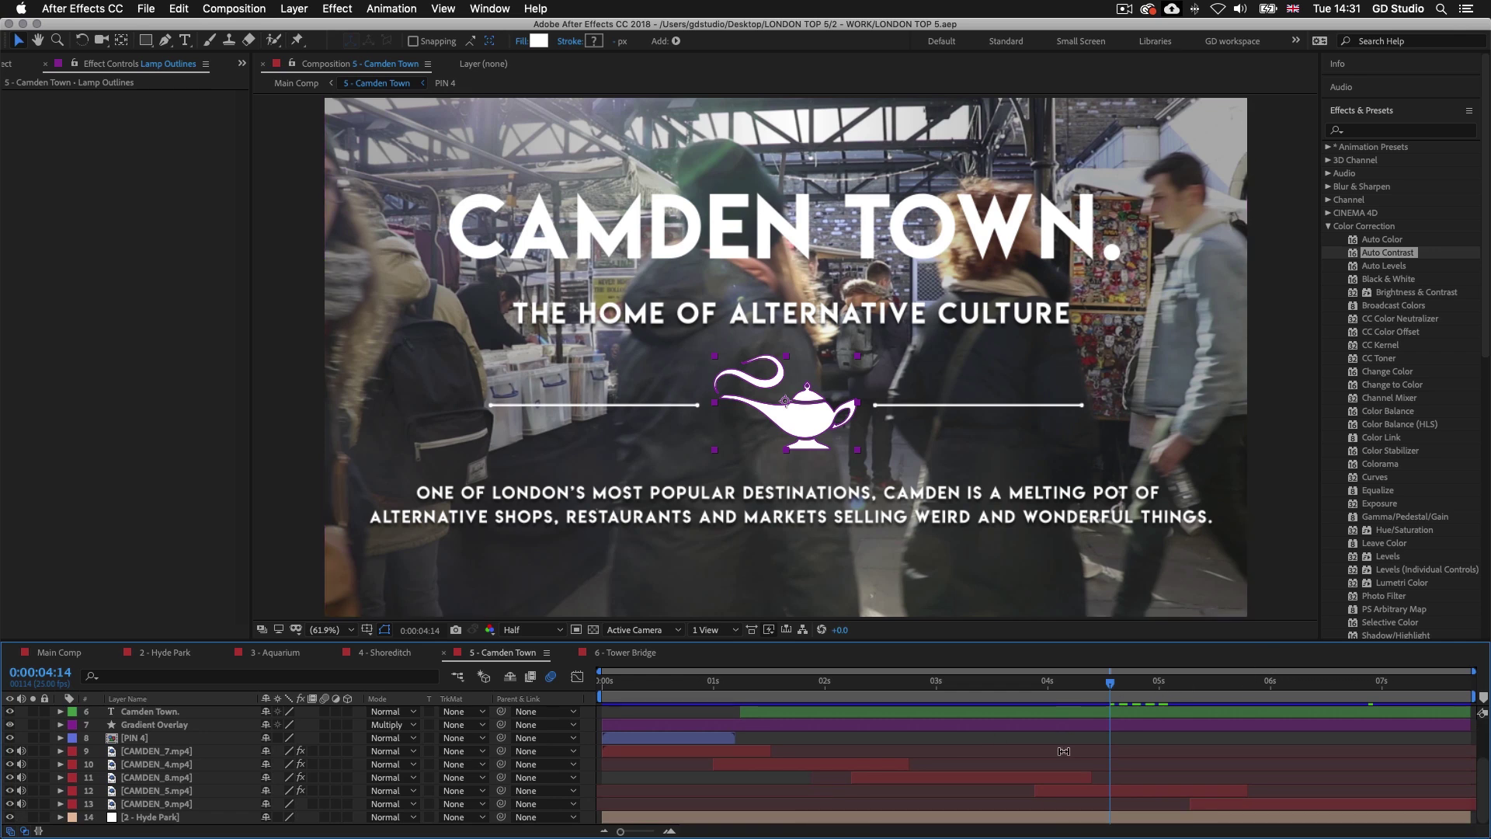
pyautogui.scroll(1, 1063, 755)
pyautogui.scroll(-1, 1058, 761)
pyautogui.moveTo(1110, 687); pyautogui.dragTo(669, 703)
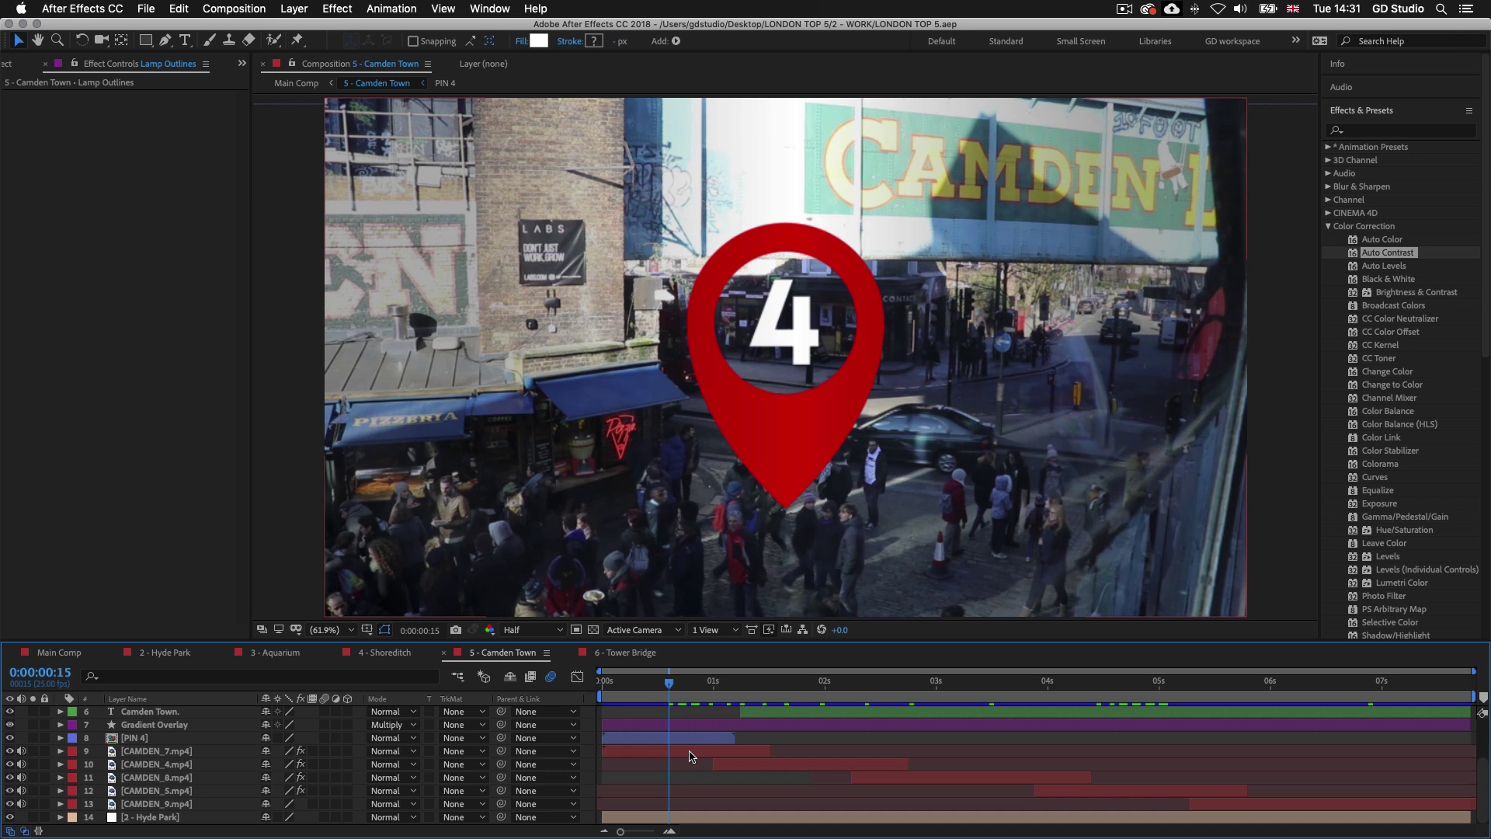
pyautogui.click(692, 755)
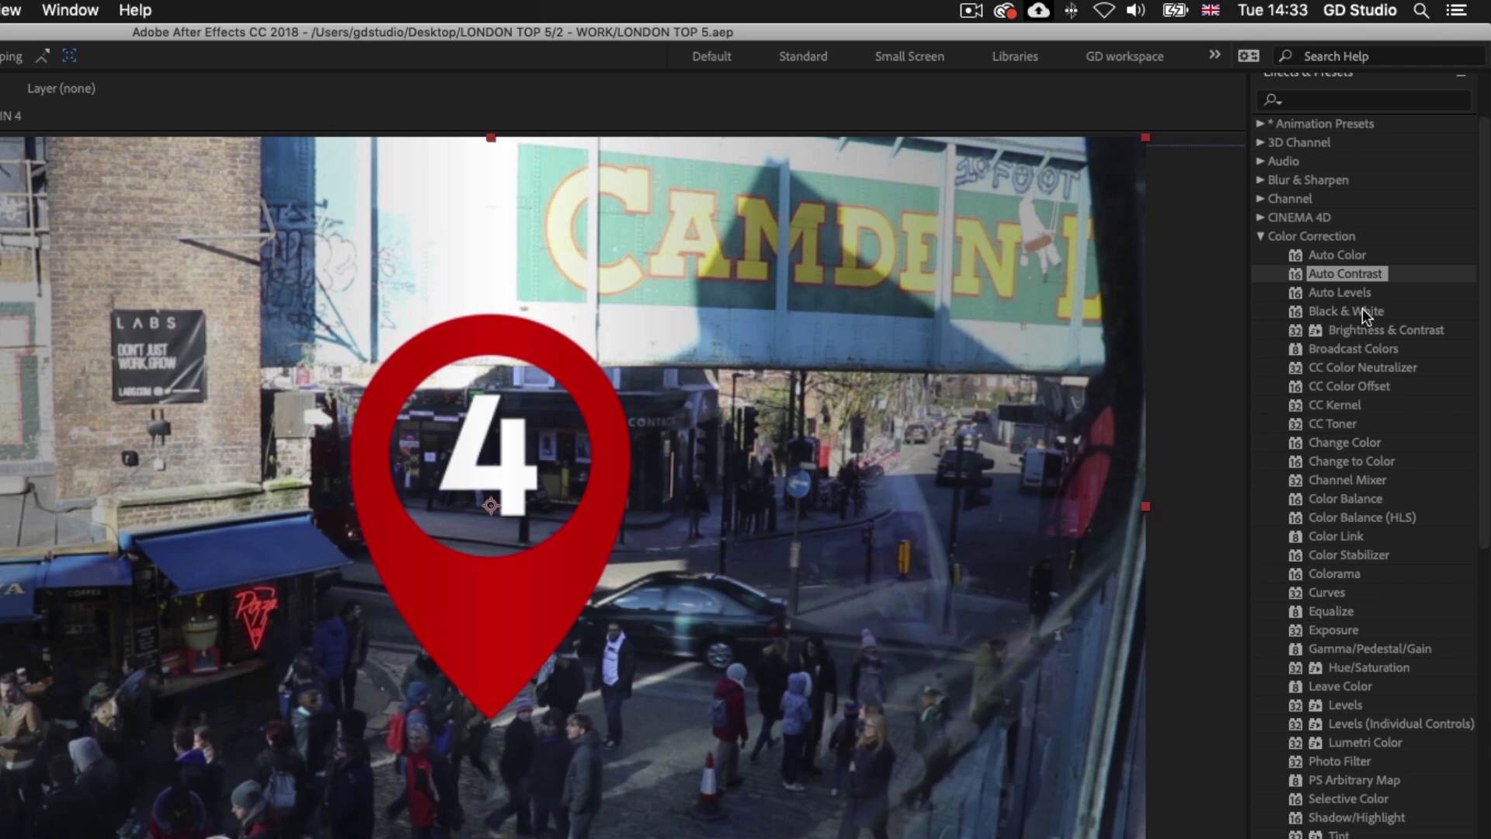
pyautogui.scroll(-5, 1362, 308)
pyautogui.scroll(3, 1362, 307)
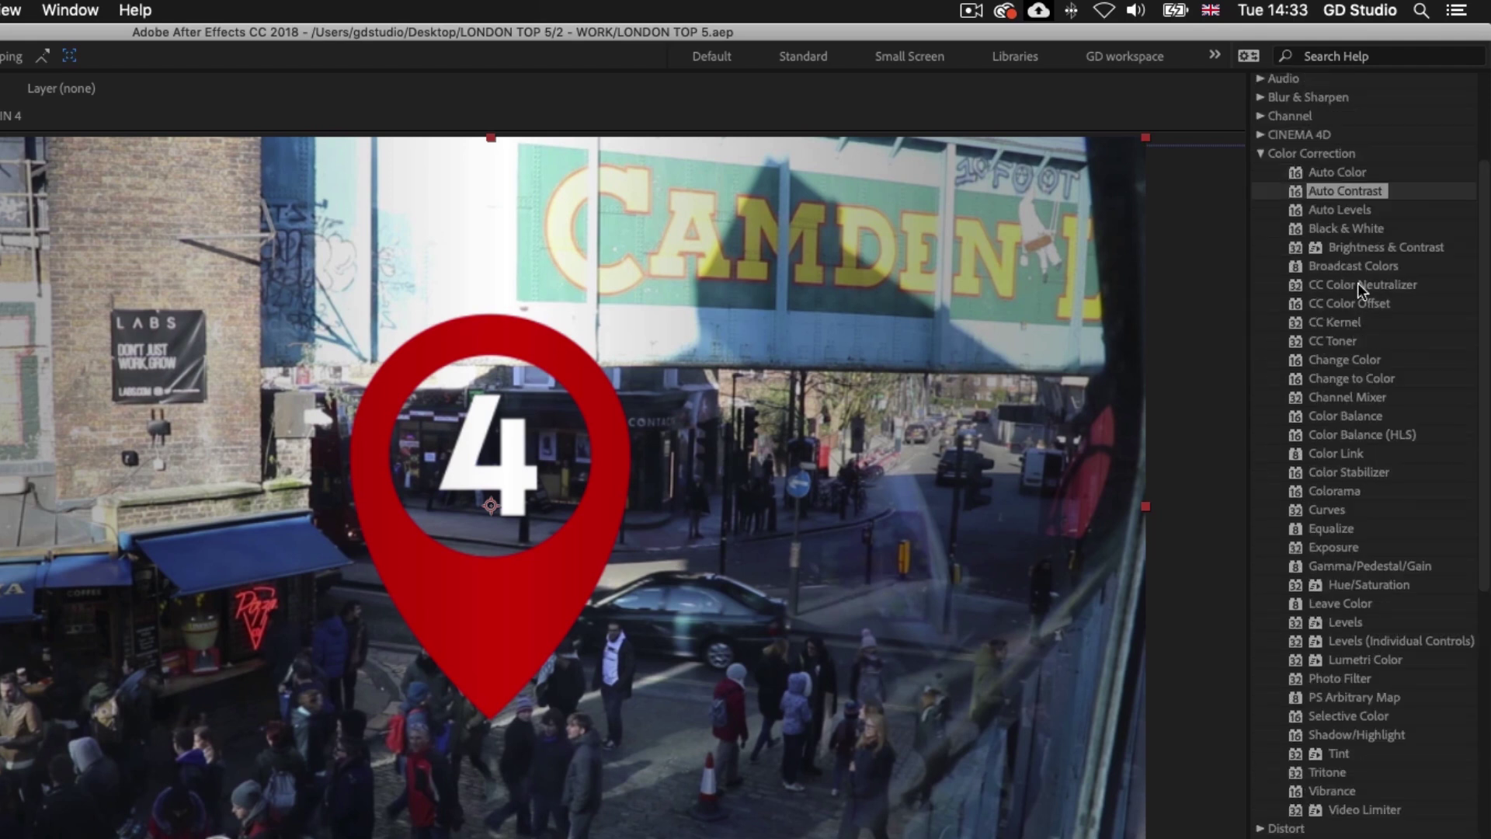
pyautogui.click(1347, 623)
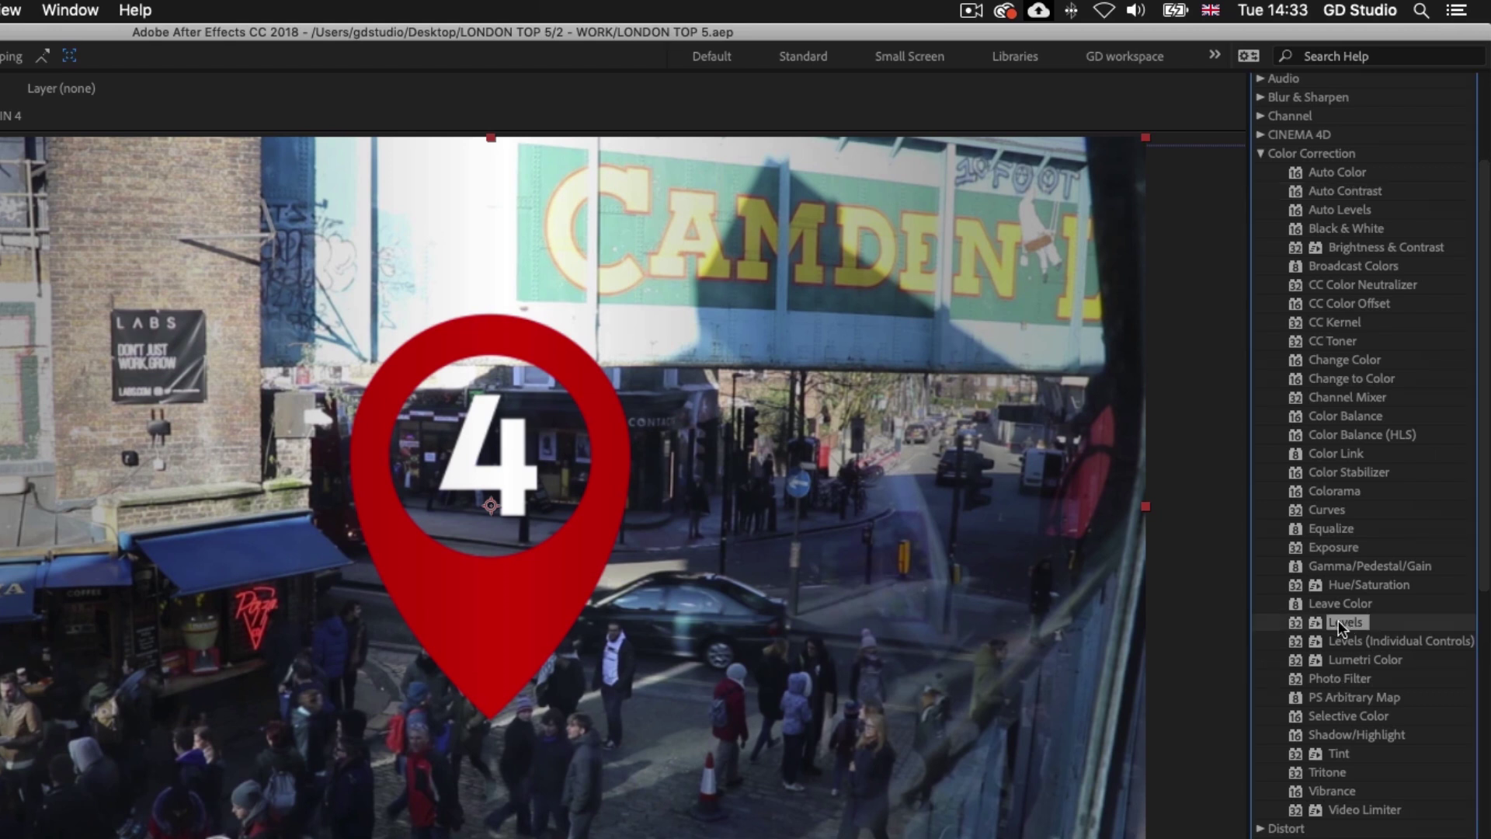
pyautogui.moveTo(1318, 629); pyautogui.dragTo(647, 752)
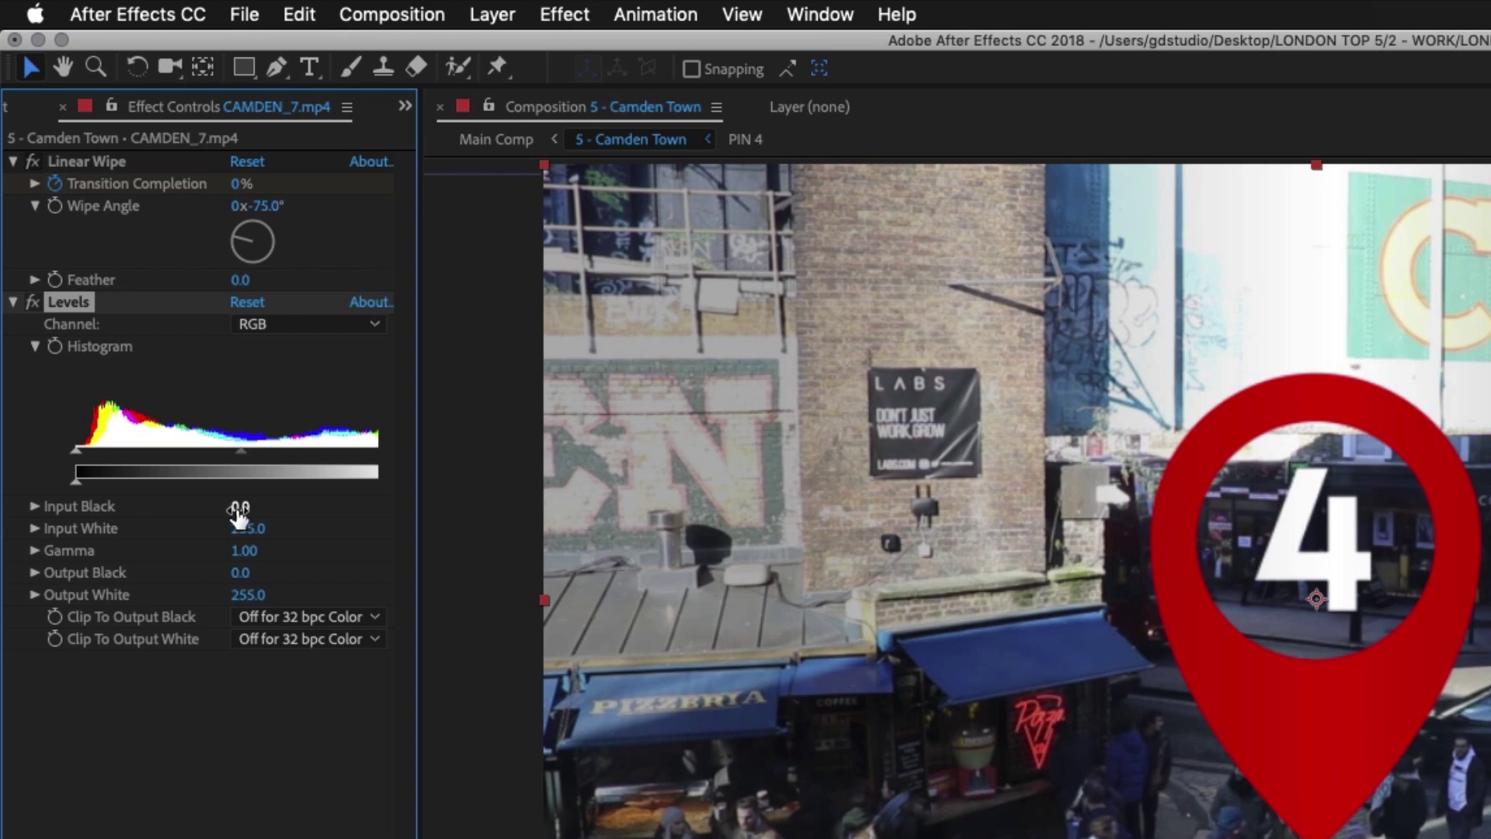
# Step: Set Input Black to 15.3 and Gamma to 1.30 in CAMDEN_7.mp4's Levels effect, and compare the footage with the effect off and on
pyautogui.moveTo(238, 513)
pyautogui.mouseDown()
pyautogui.moveTo(298, 517)
pyautogui.moveTo(251, 524)
pyautogui.mouseUp()
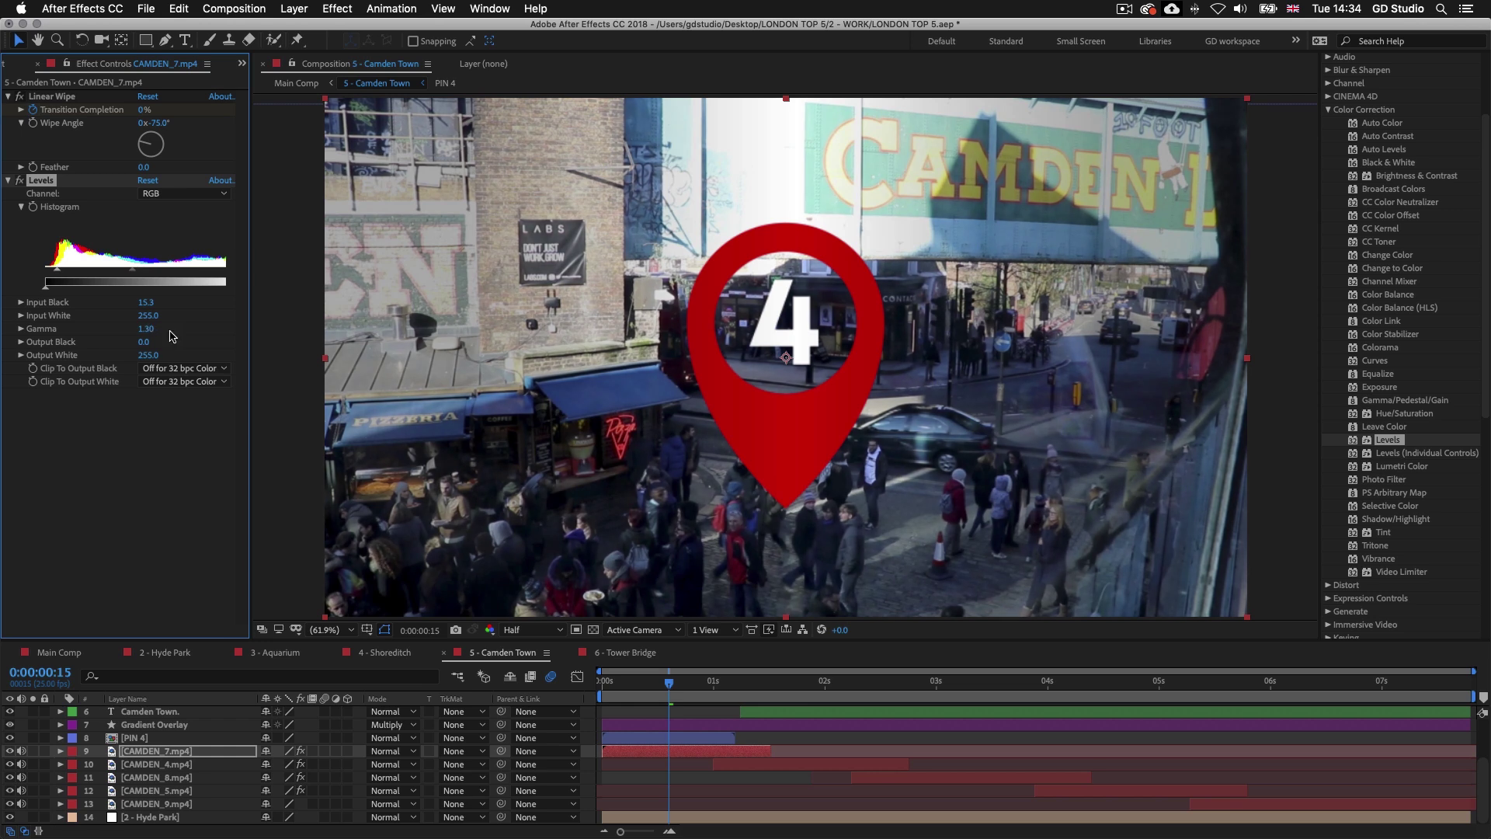
pyautogui.click(19, 181)
pyautogui.click(19, 181)
pyautogui.click(20, 181)
pyautogui.click(20, 181)
pyautogui.click(19, 181)
pyautogui.click(19, 181)
# Step: Move the current time to 0:00:04:20 and apply the Curves effect to the CAMDEN_5.mp4 layer
pyautogui.moveTo(669, 683); pyautogui.dragTo(1143, 729)
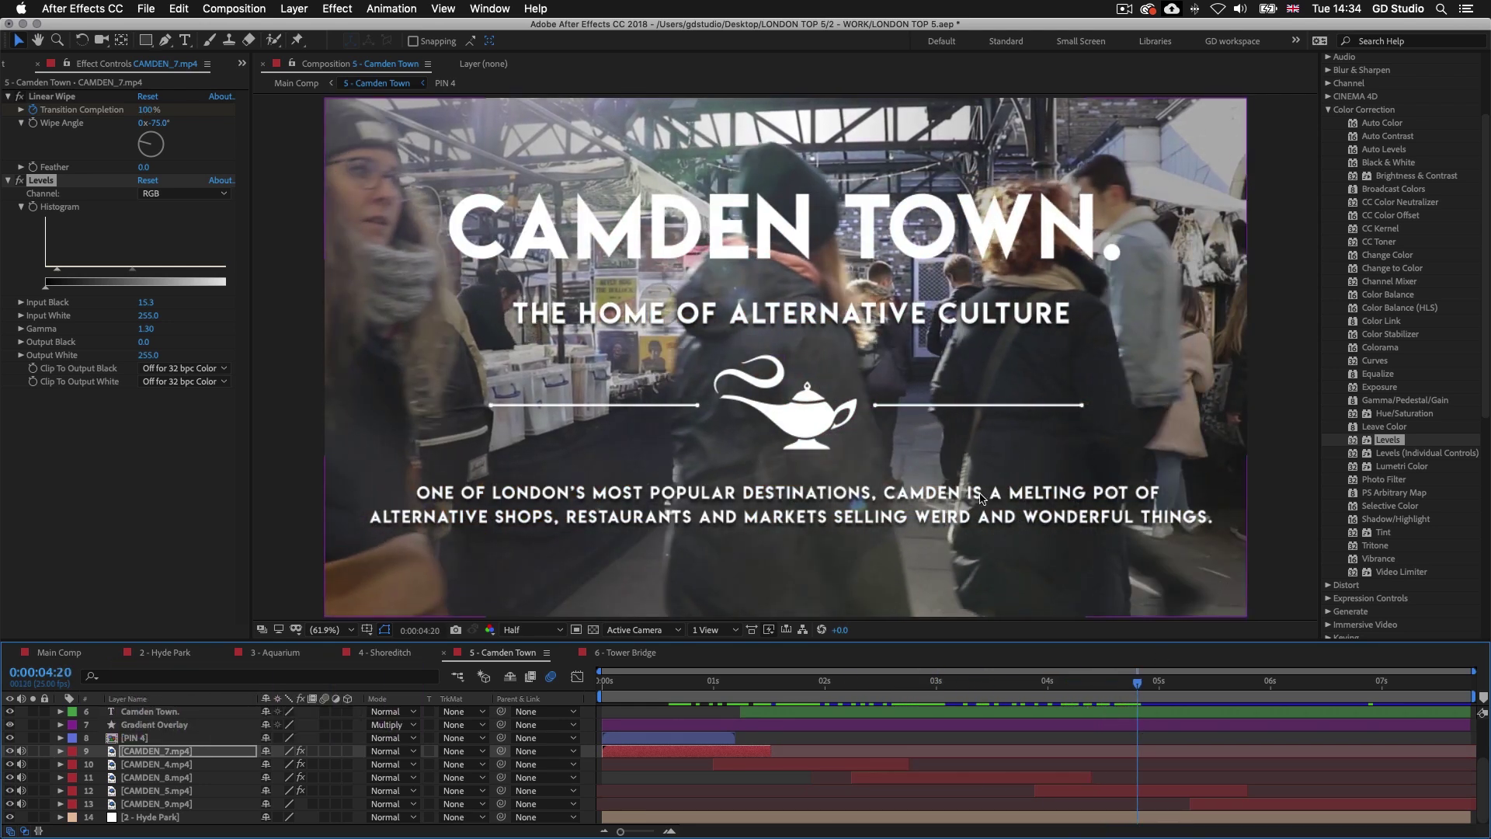
pyautogui.click(1162, 791)
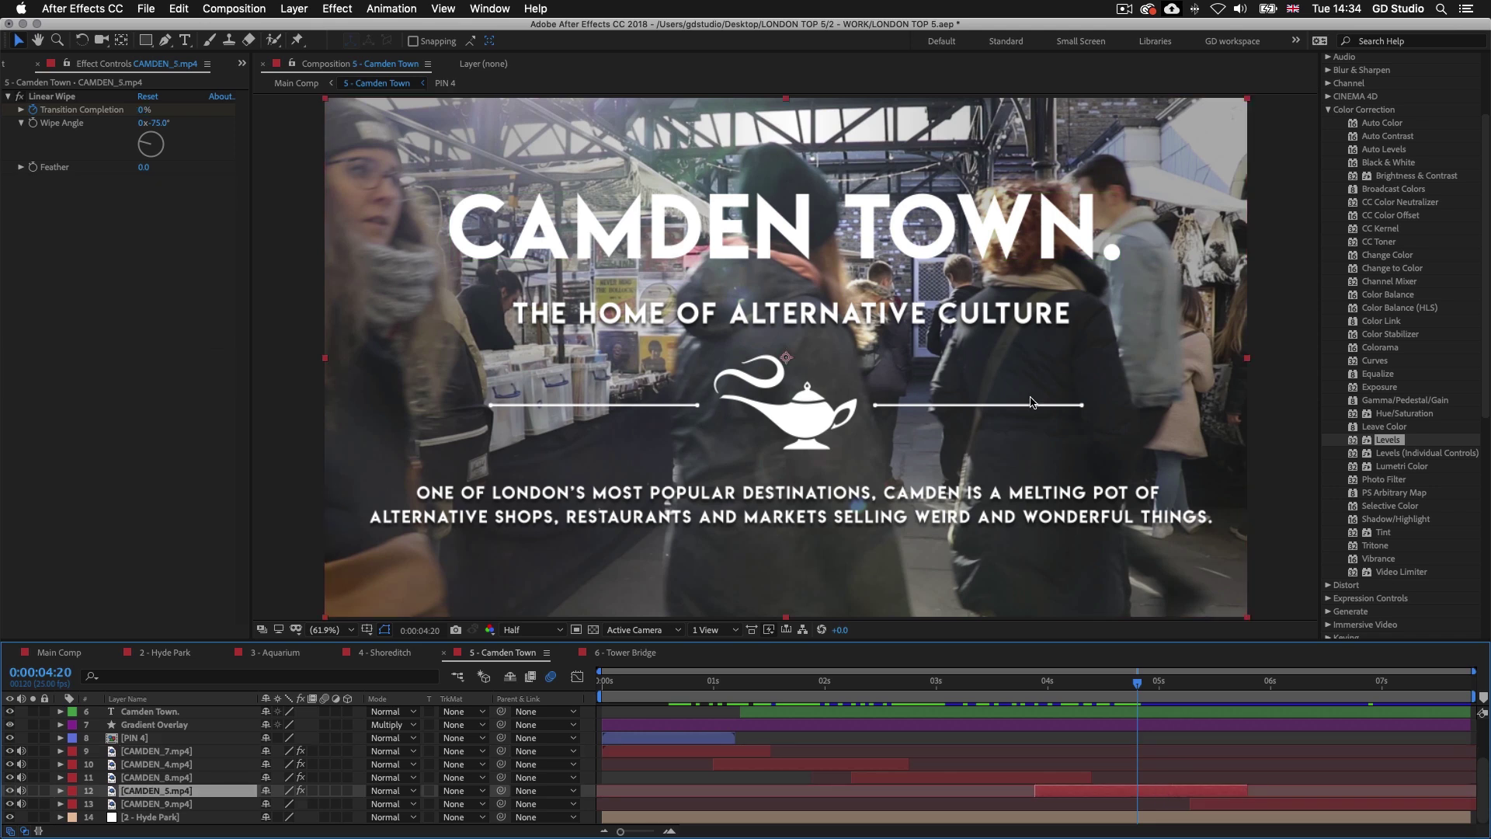
pyautogui.scroll(5, 1433, 225)
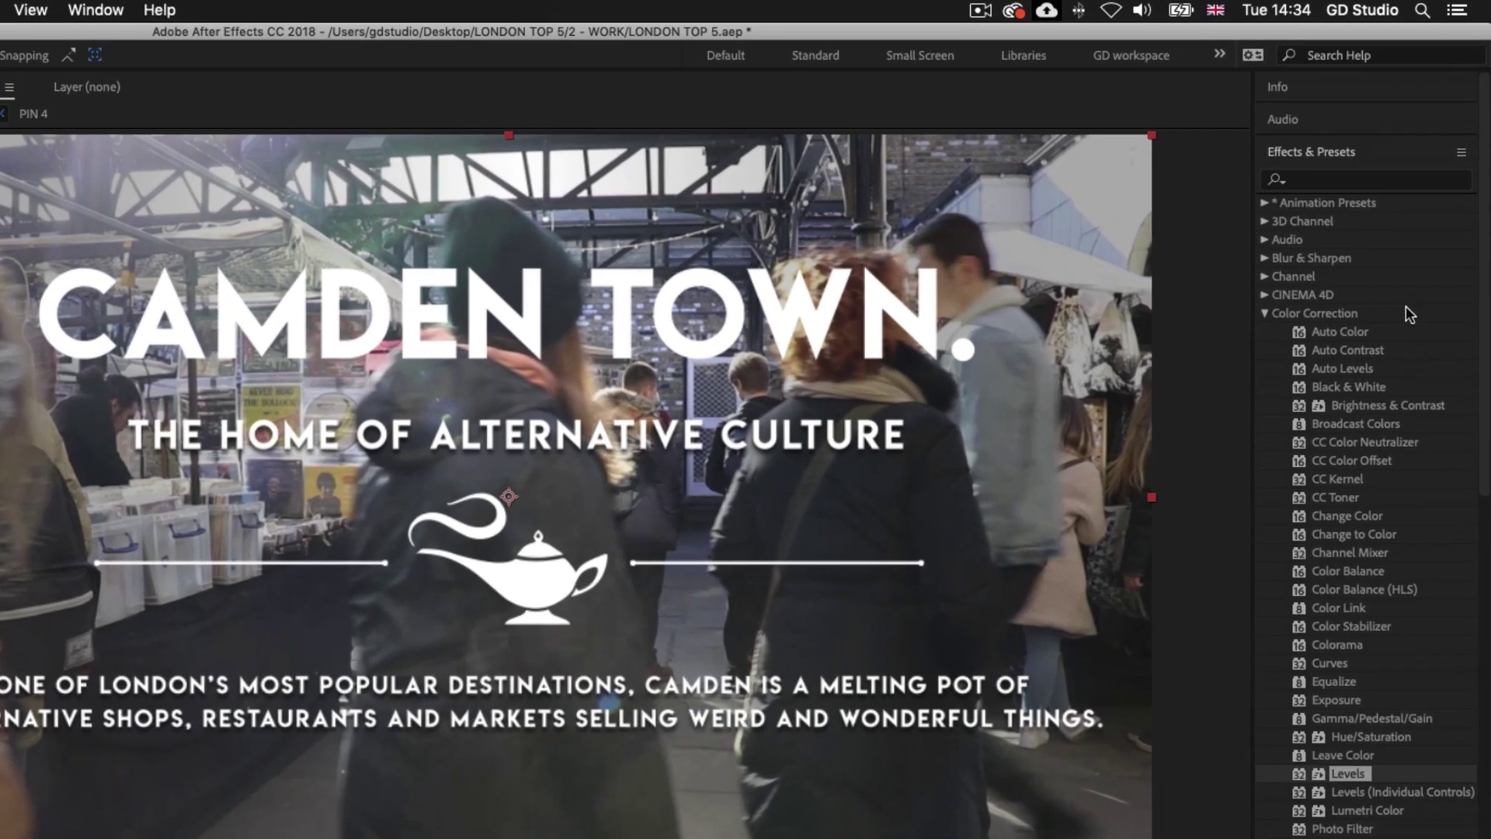
pyautogui.scroll(-4, 1406, 311)
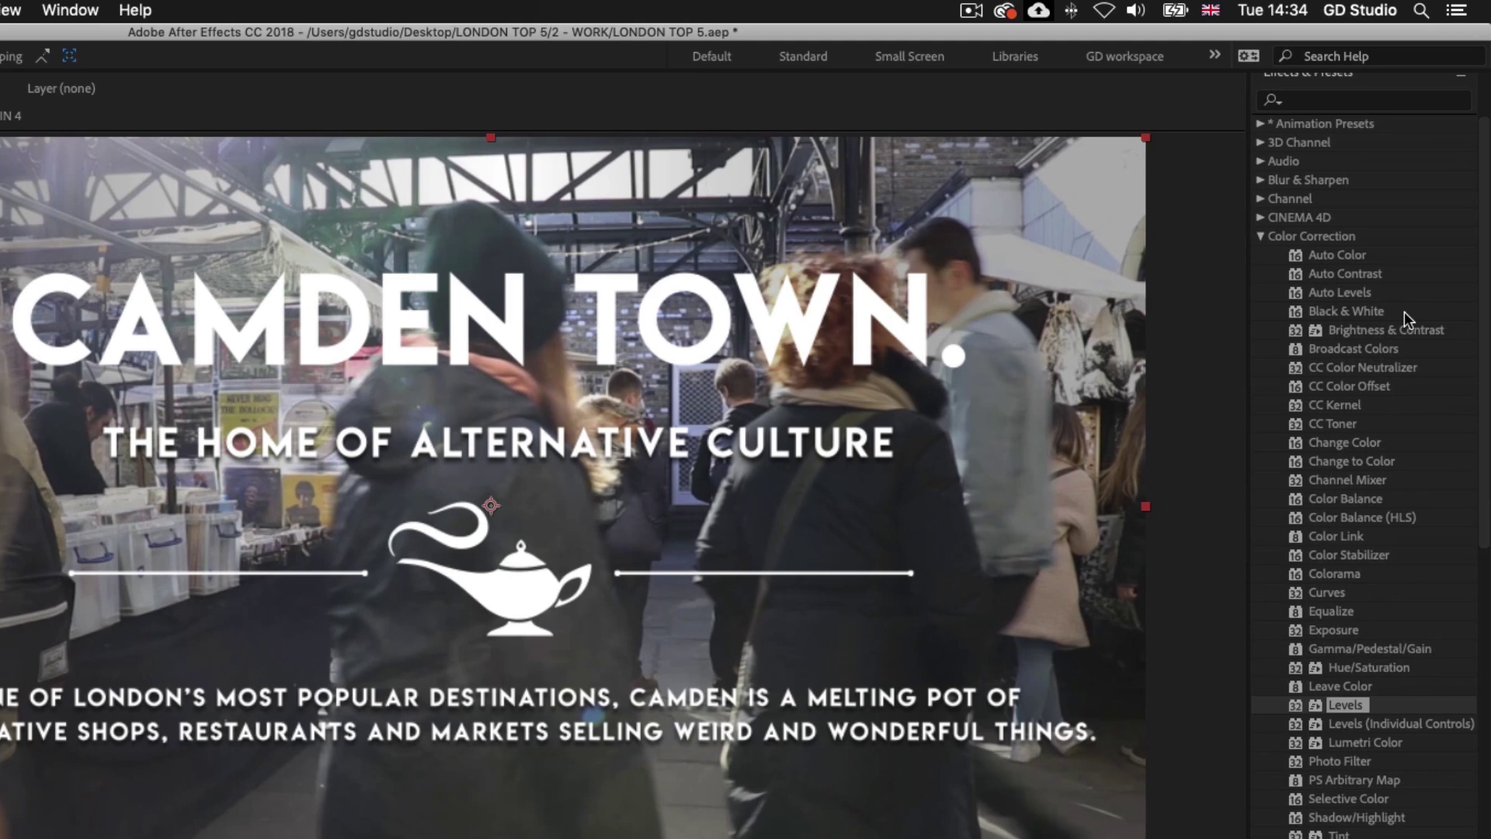
pyautogui.click(1344, 706)
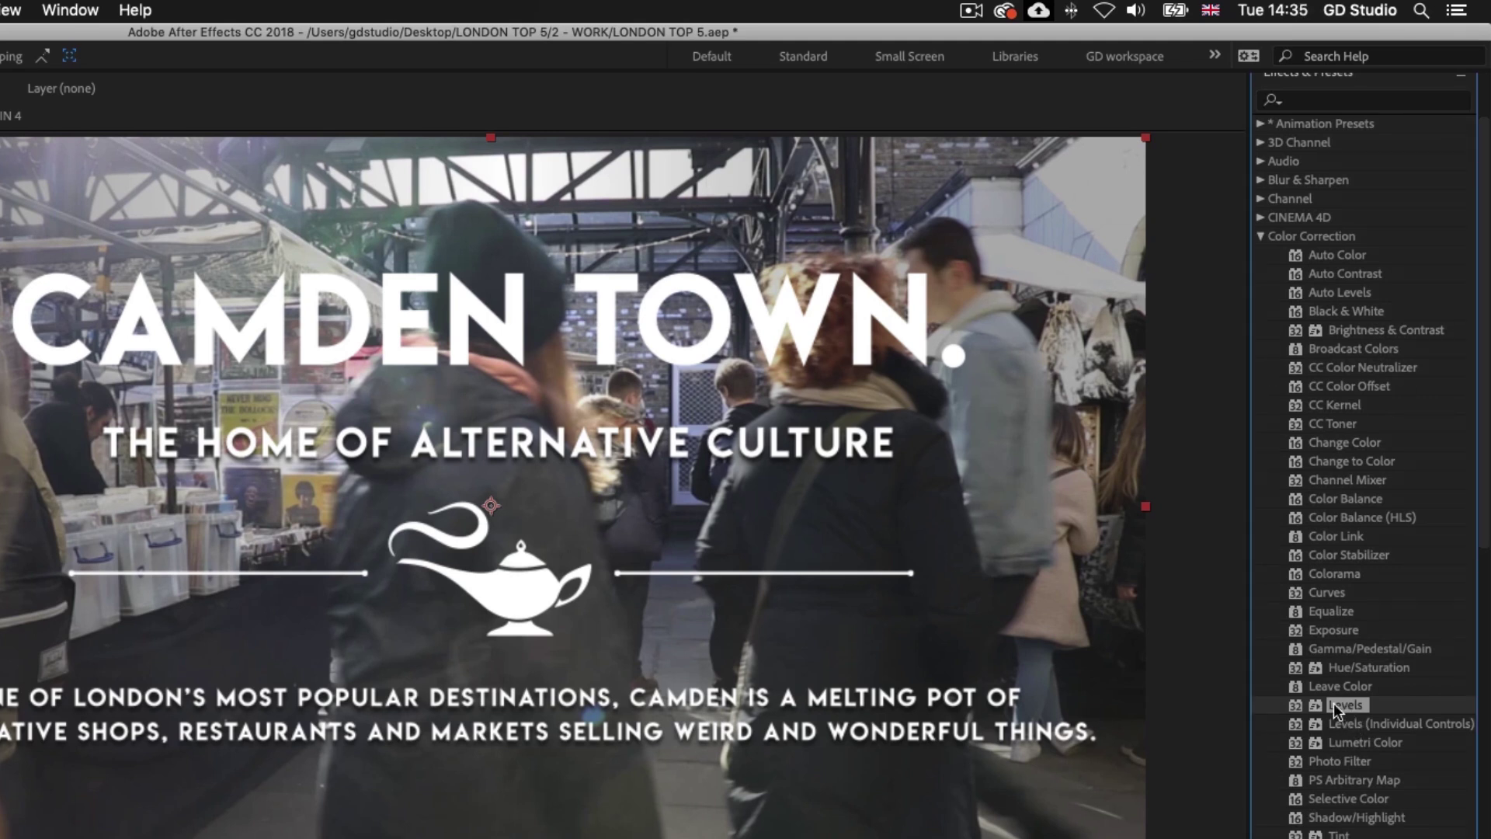
pyautogui.click(1336, 594)
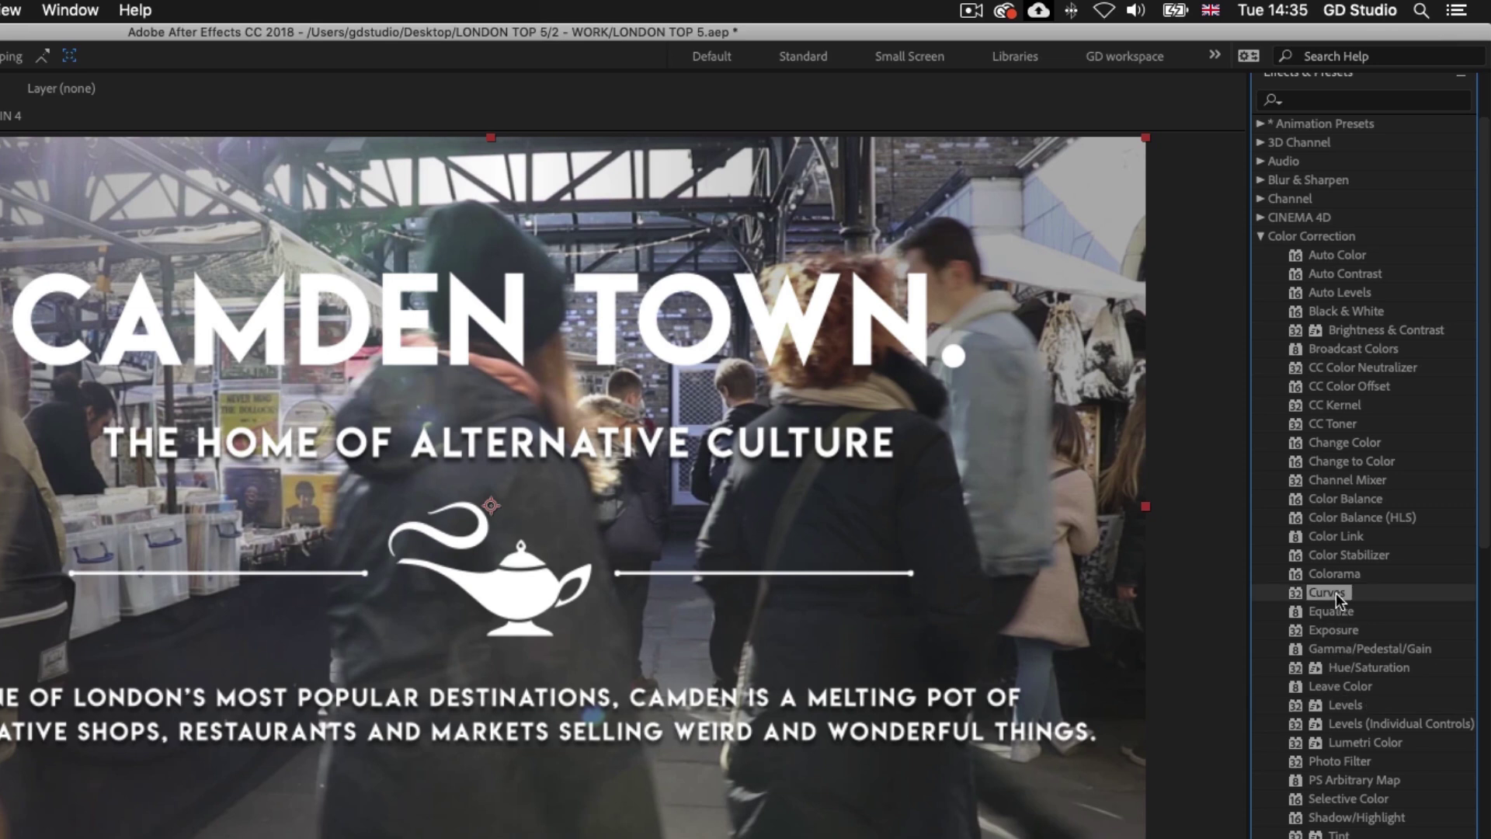
pyautogui.moveTo(1309, 594); pyautogui.dragTo(968, 838)
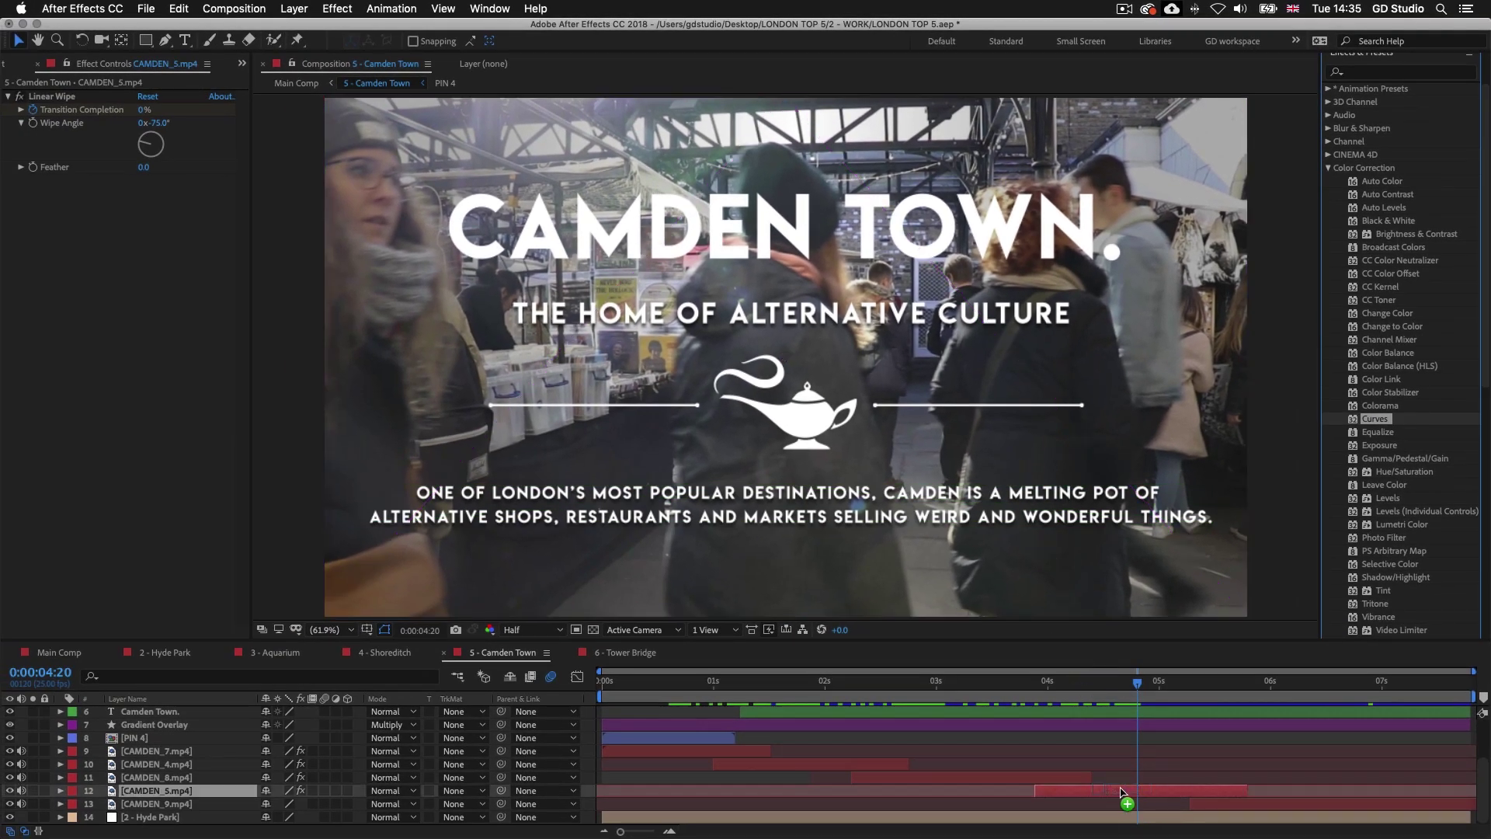
pyautogui.moveTo(1120, 790); pyautogui.dragTo(1115, 793)
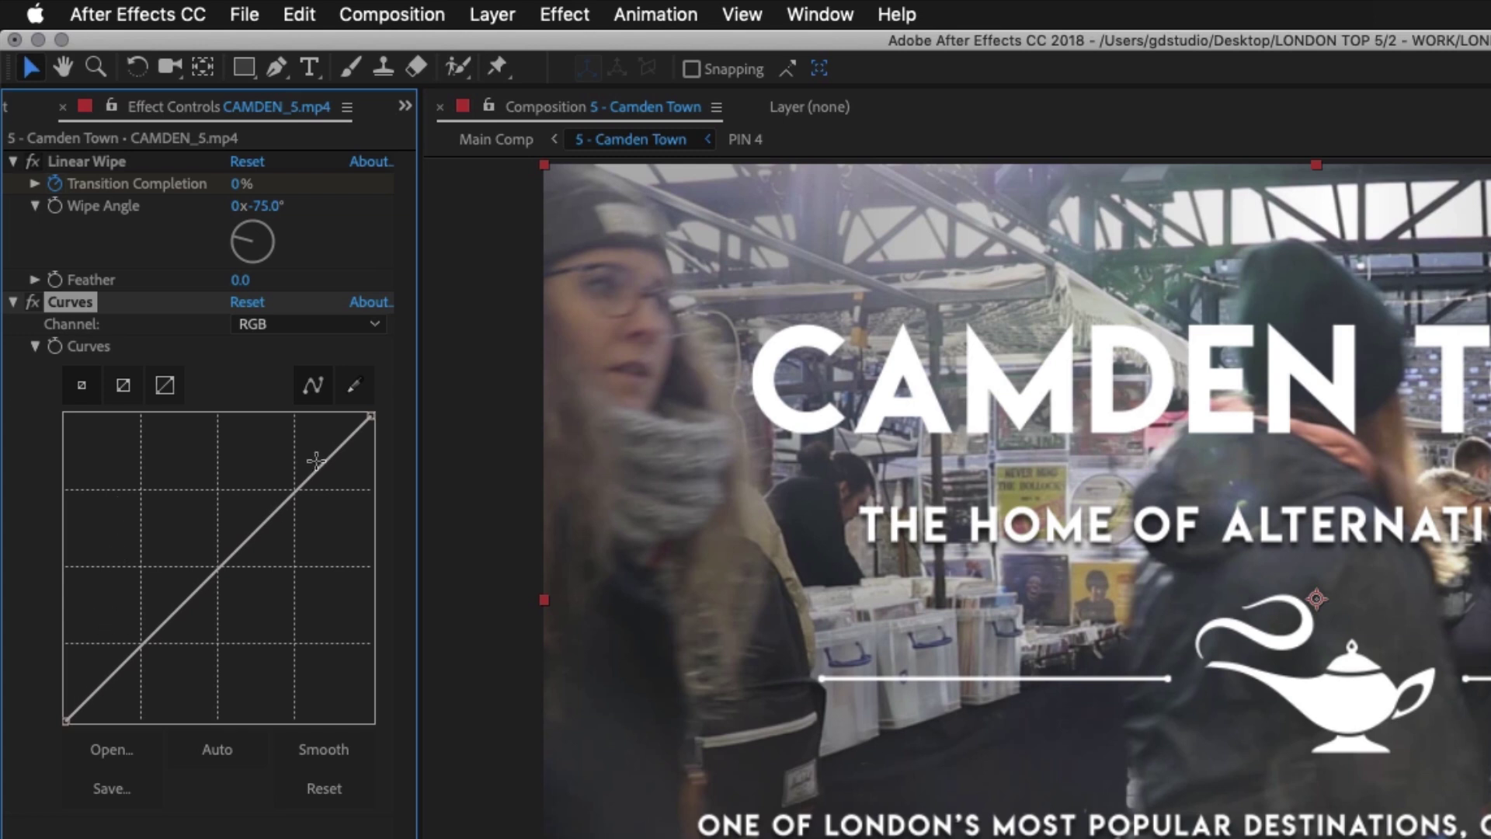
# Step: Add shadow, midtone and highlight points to CAMDEN_5.mp4's RGB curve, lowering the shadows and slightly raising the midtones and highlights
pyautogui.click(218, 568)
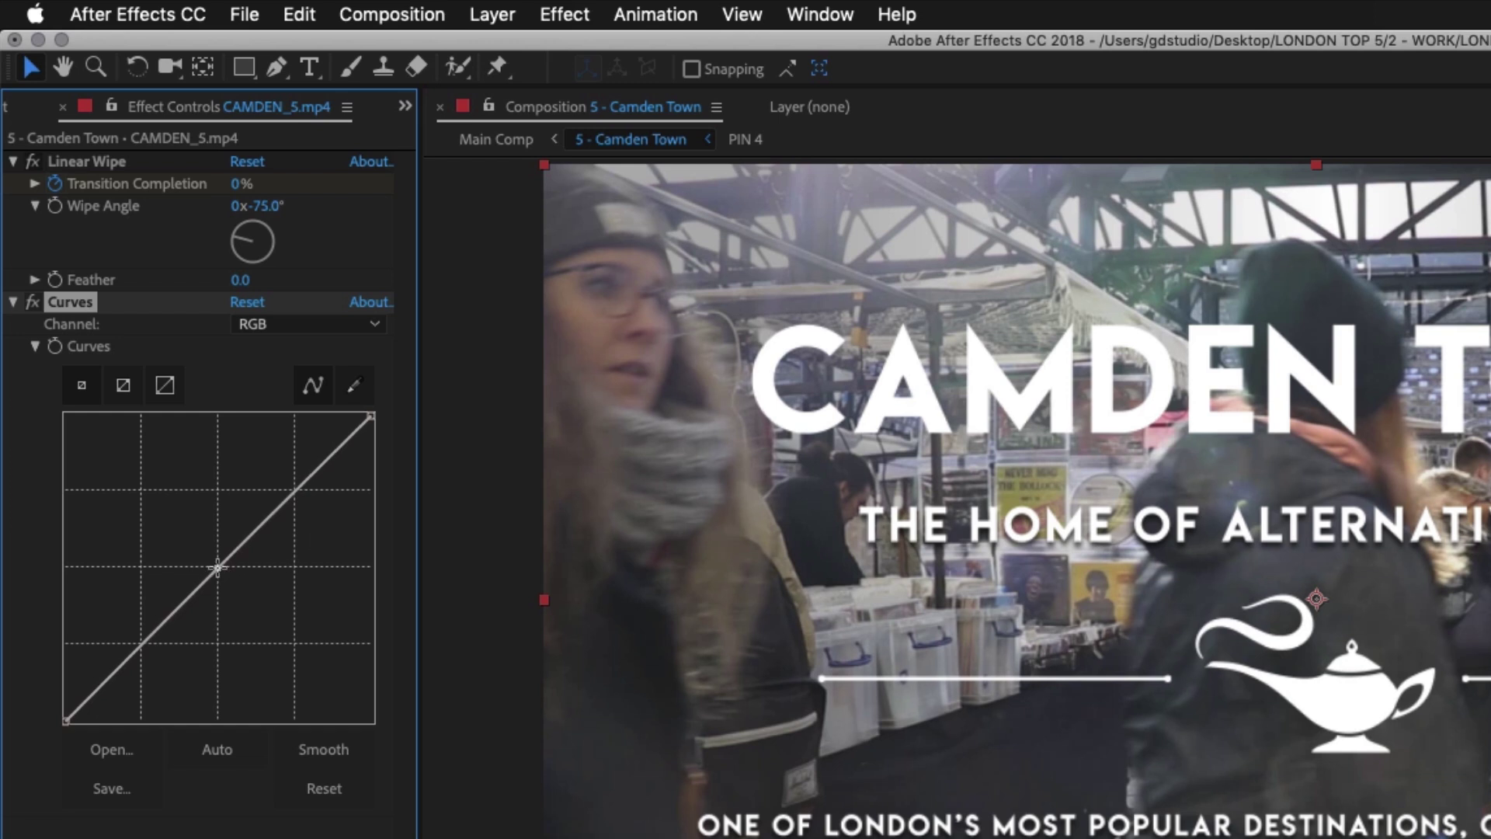
pyautogui.click(141, 644)
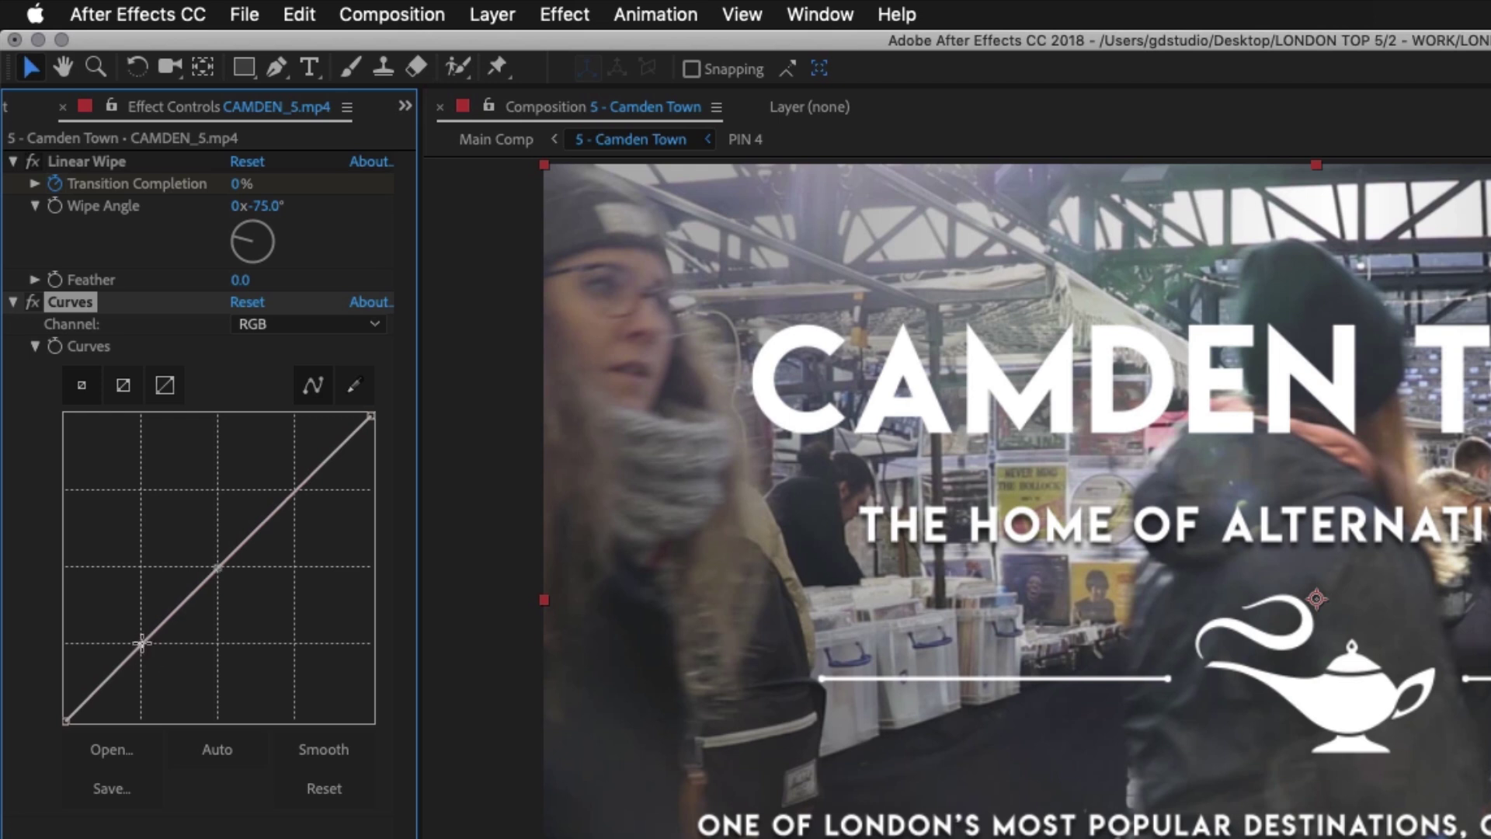
pyautogui.click(297, 490)
pyautogui.moveTo(298, 490); pyautogui.dragTo(293, 477)
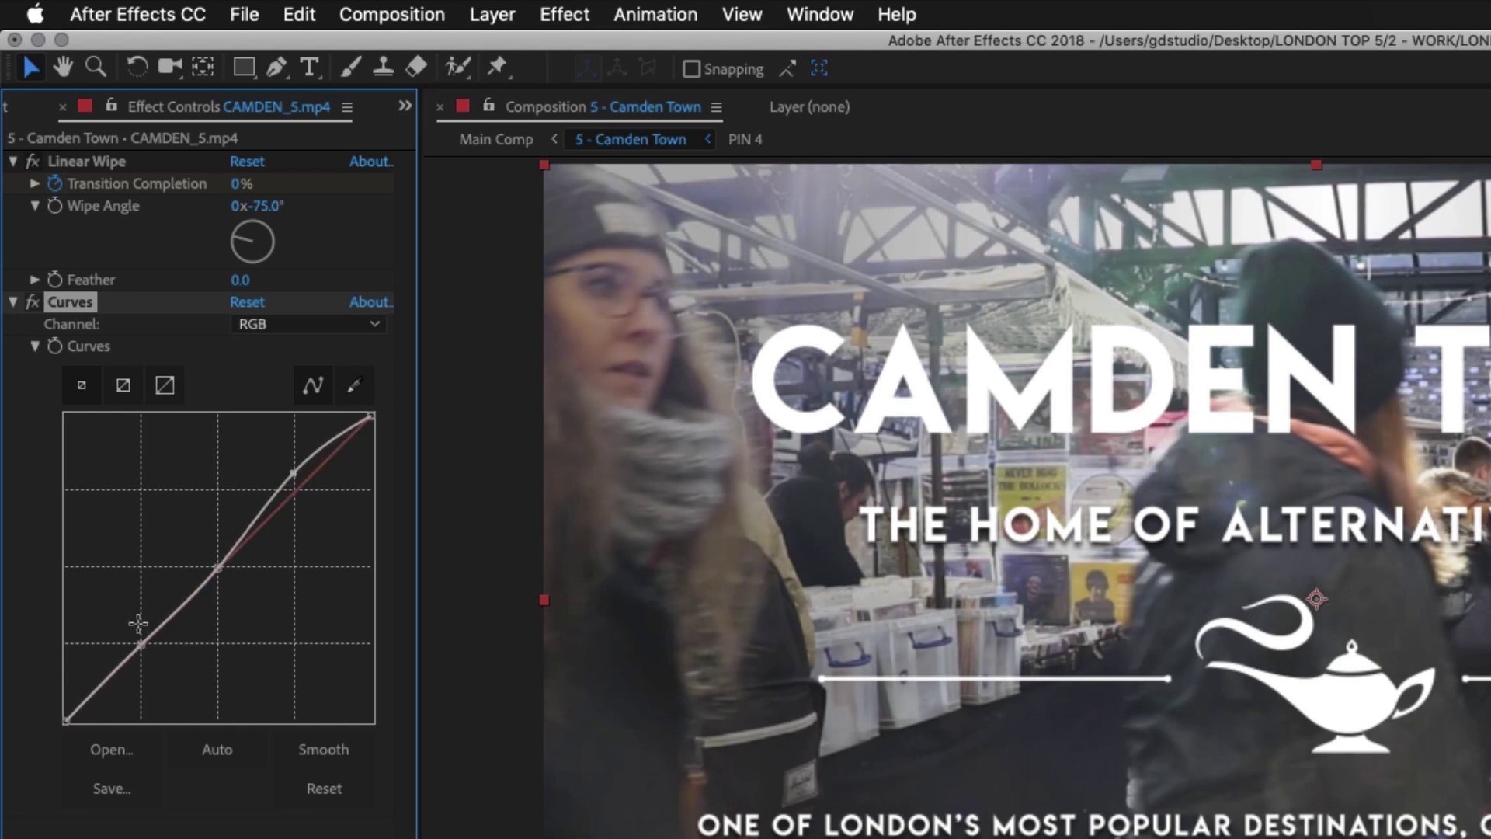
pyautogui.moveTo(141, 644); pyautogui.dragTo(140, 670)
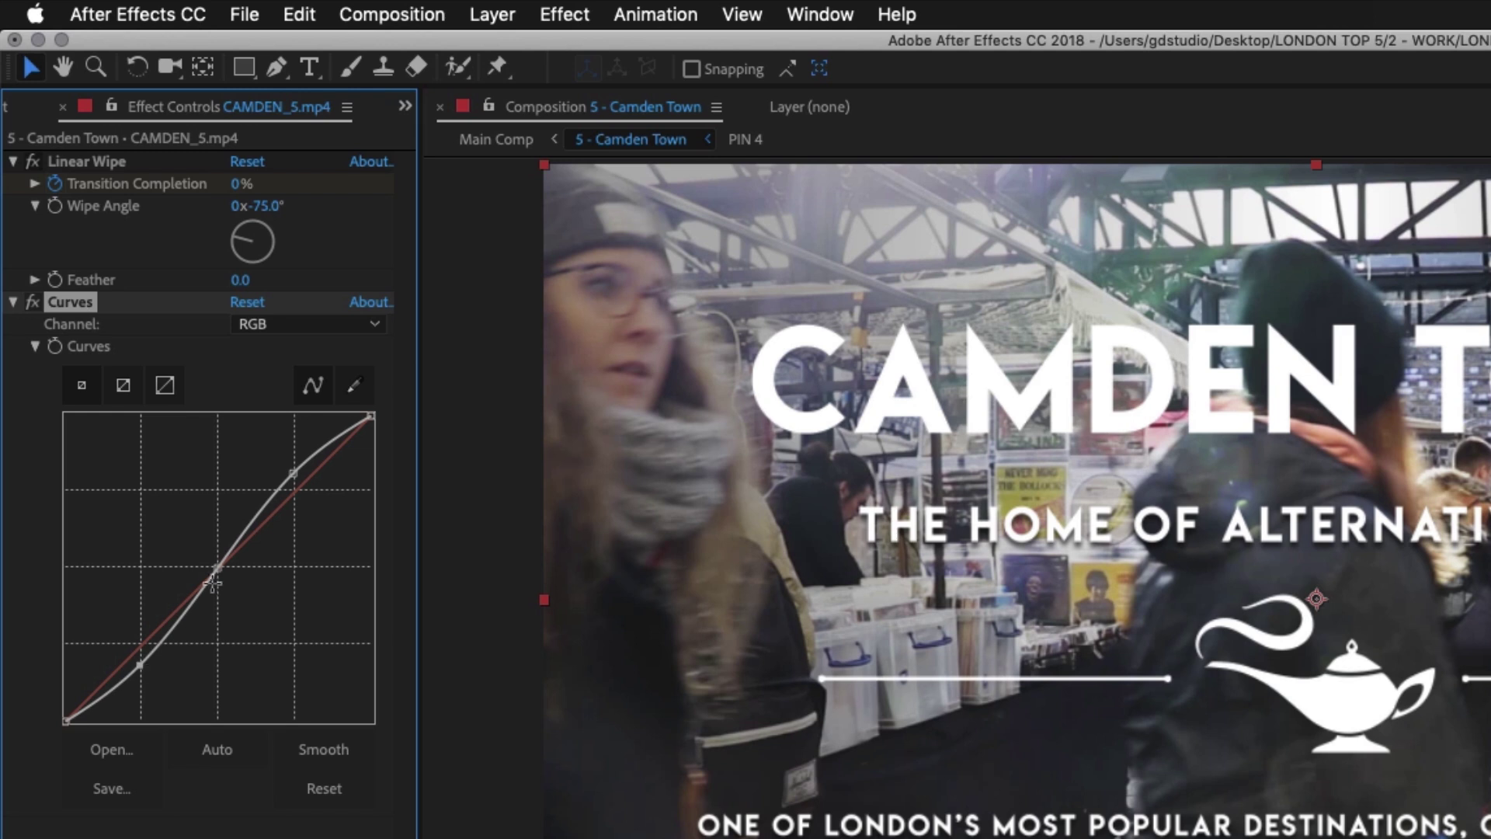
pyautogui.moveTo(219, 568); pyautogui.dragTo(214, 554)
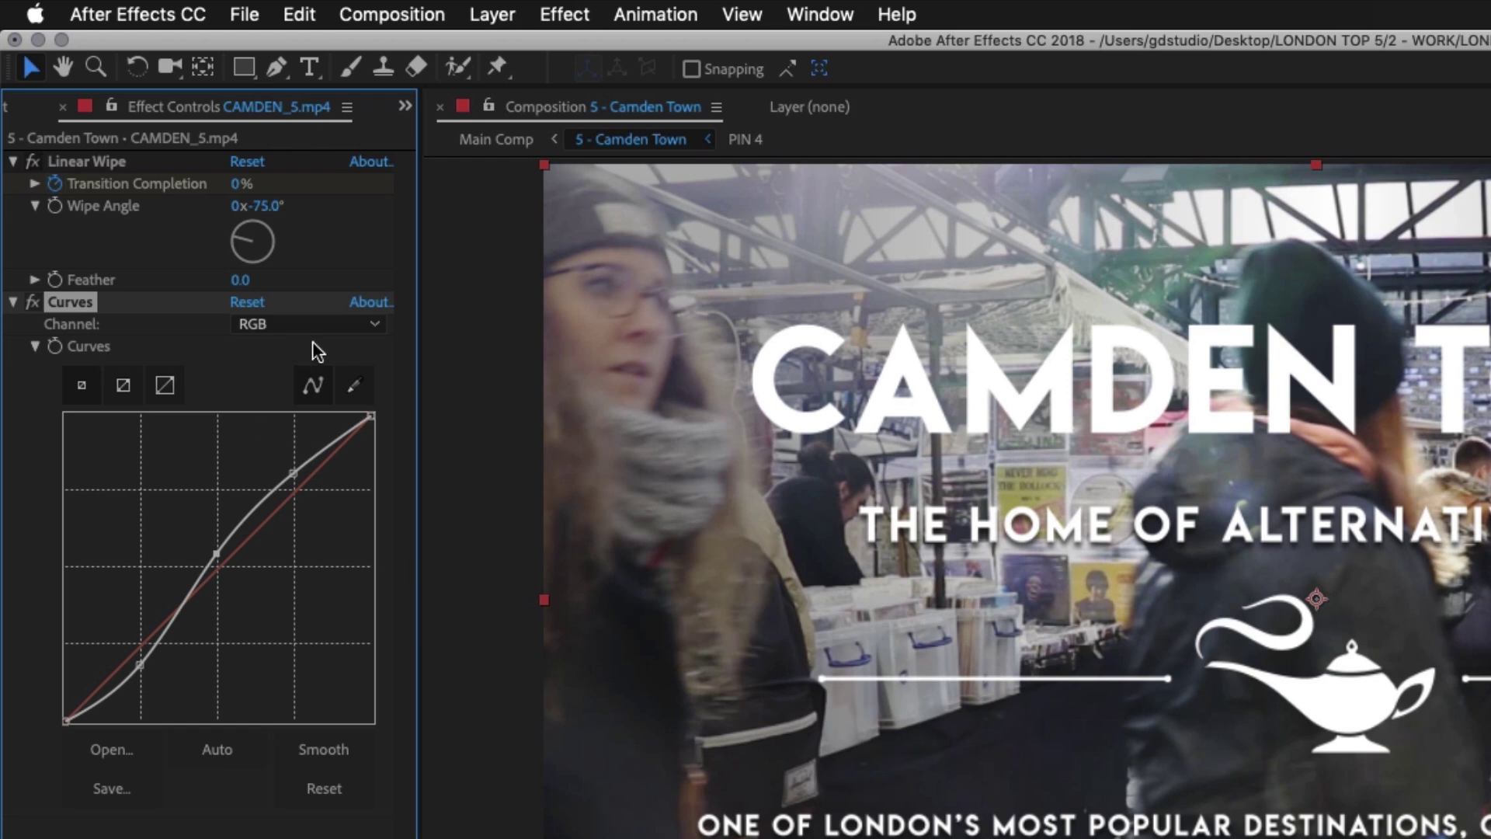
# Step: Try a Blue channel curve on CAMDEN_5.mp4 with shadow, midtone and highlight points, lowering the blue highlights and raising the blue shadows
pyautogui.click(374, 324)
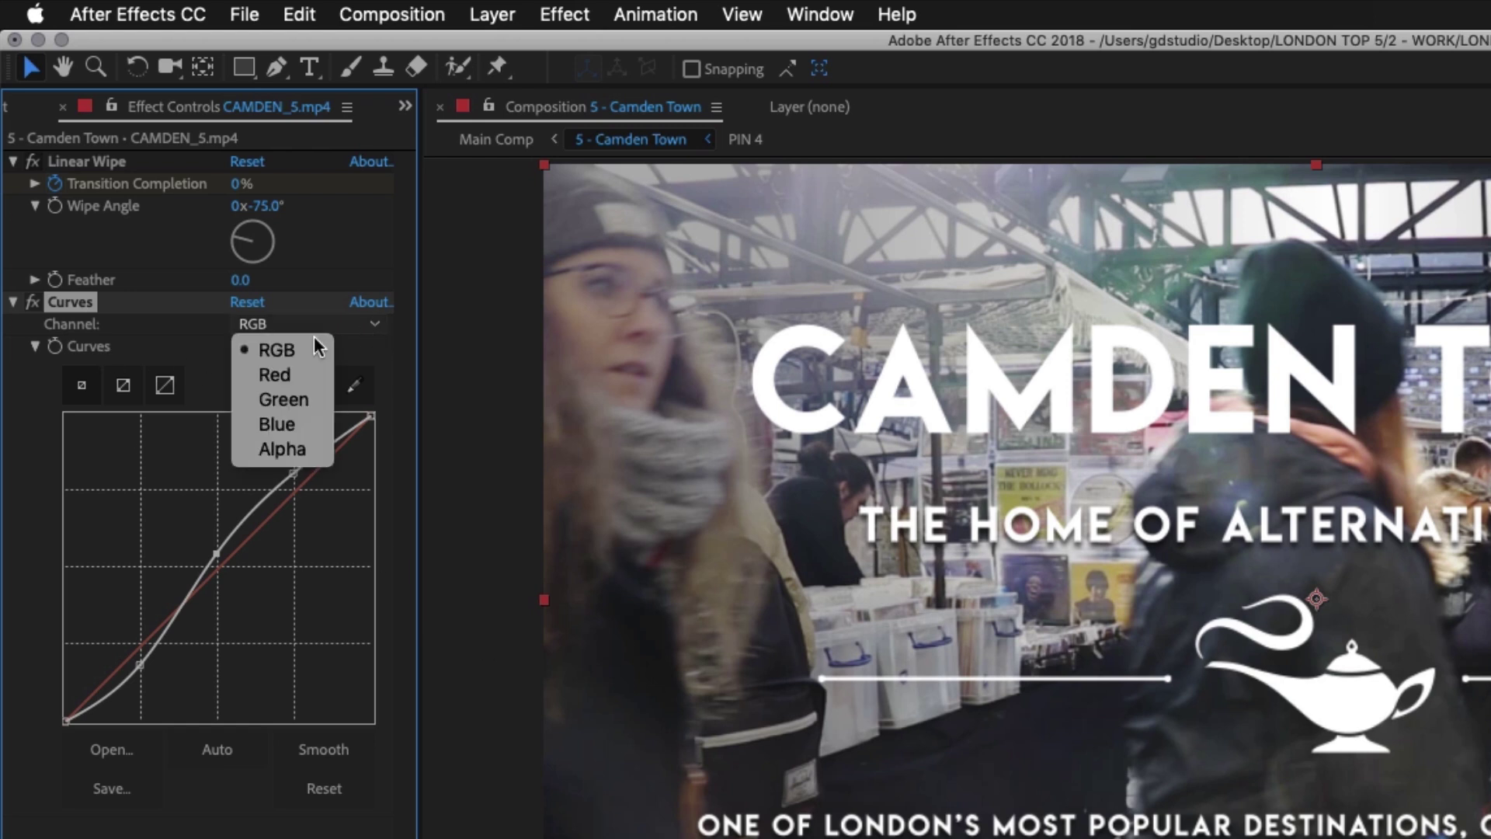
pyautogui.click(293, 424)
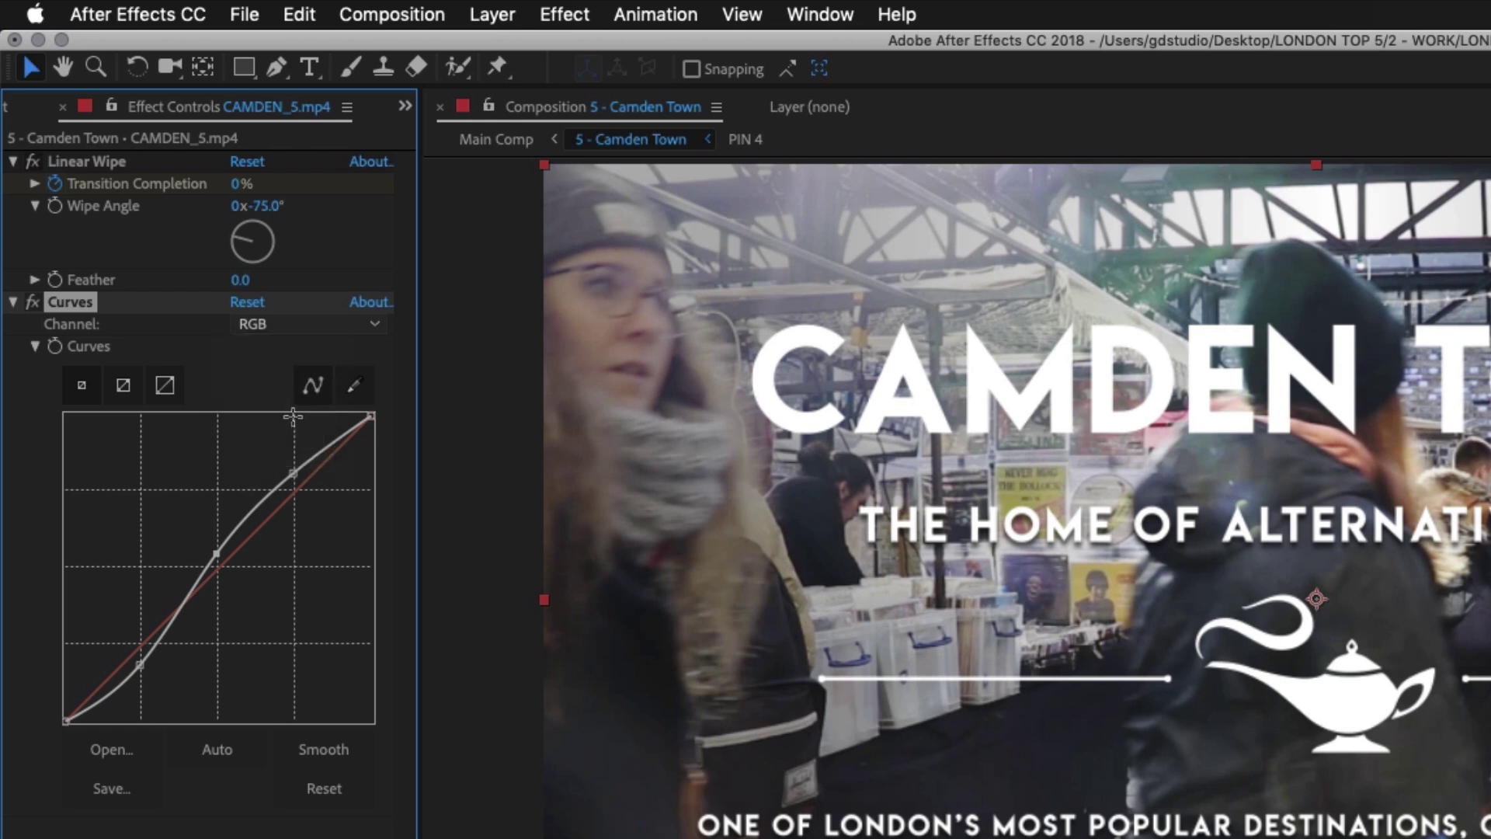
pyautogui.click(219, 569)
pyautogui.click(294, 492)
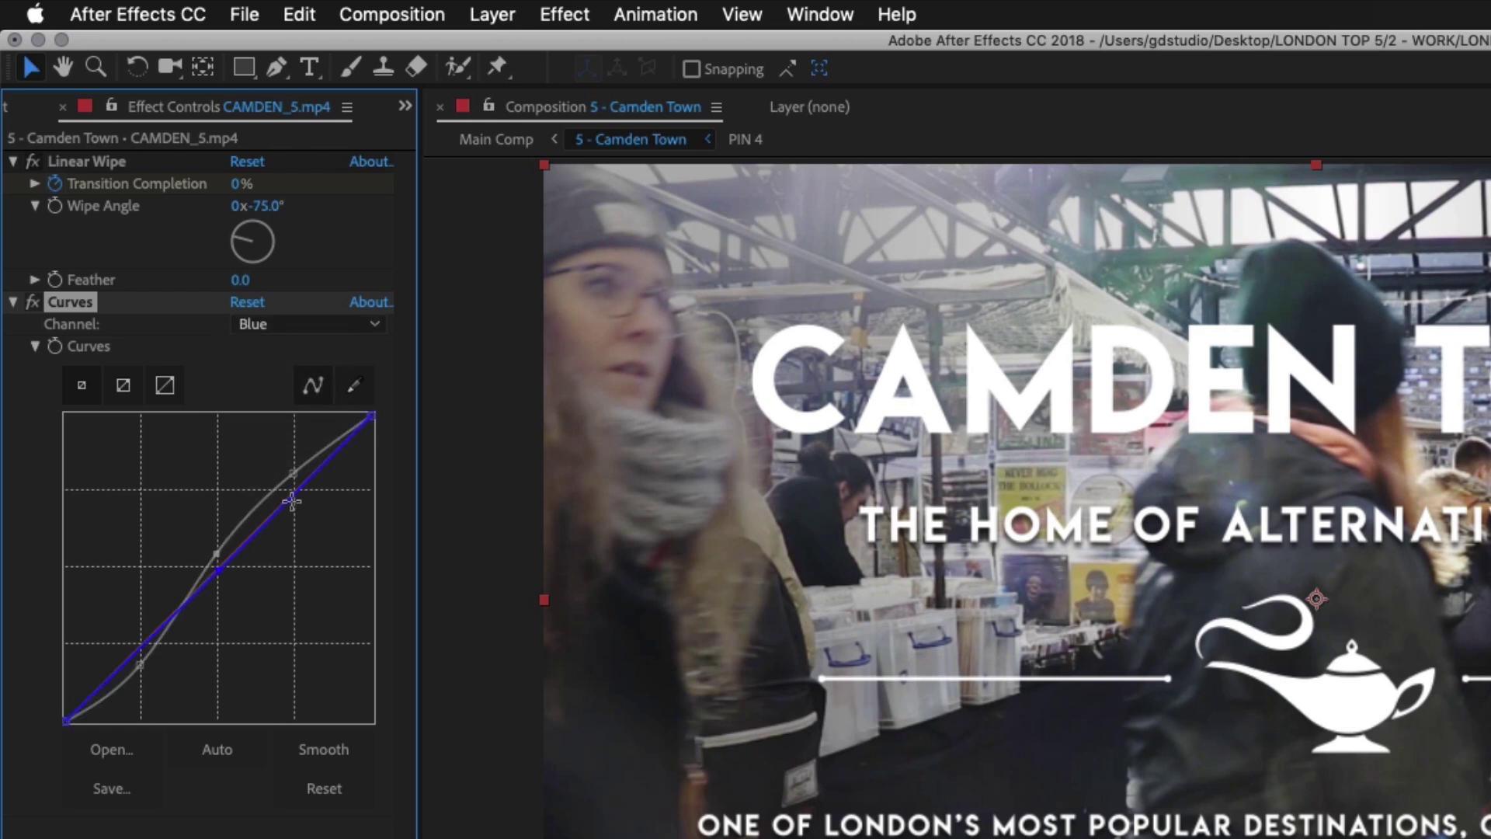
pyautogui.click(141, 644)
pyautogui.moveTo(291, 487); pyautogui.dragTo(298, 533)
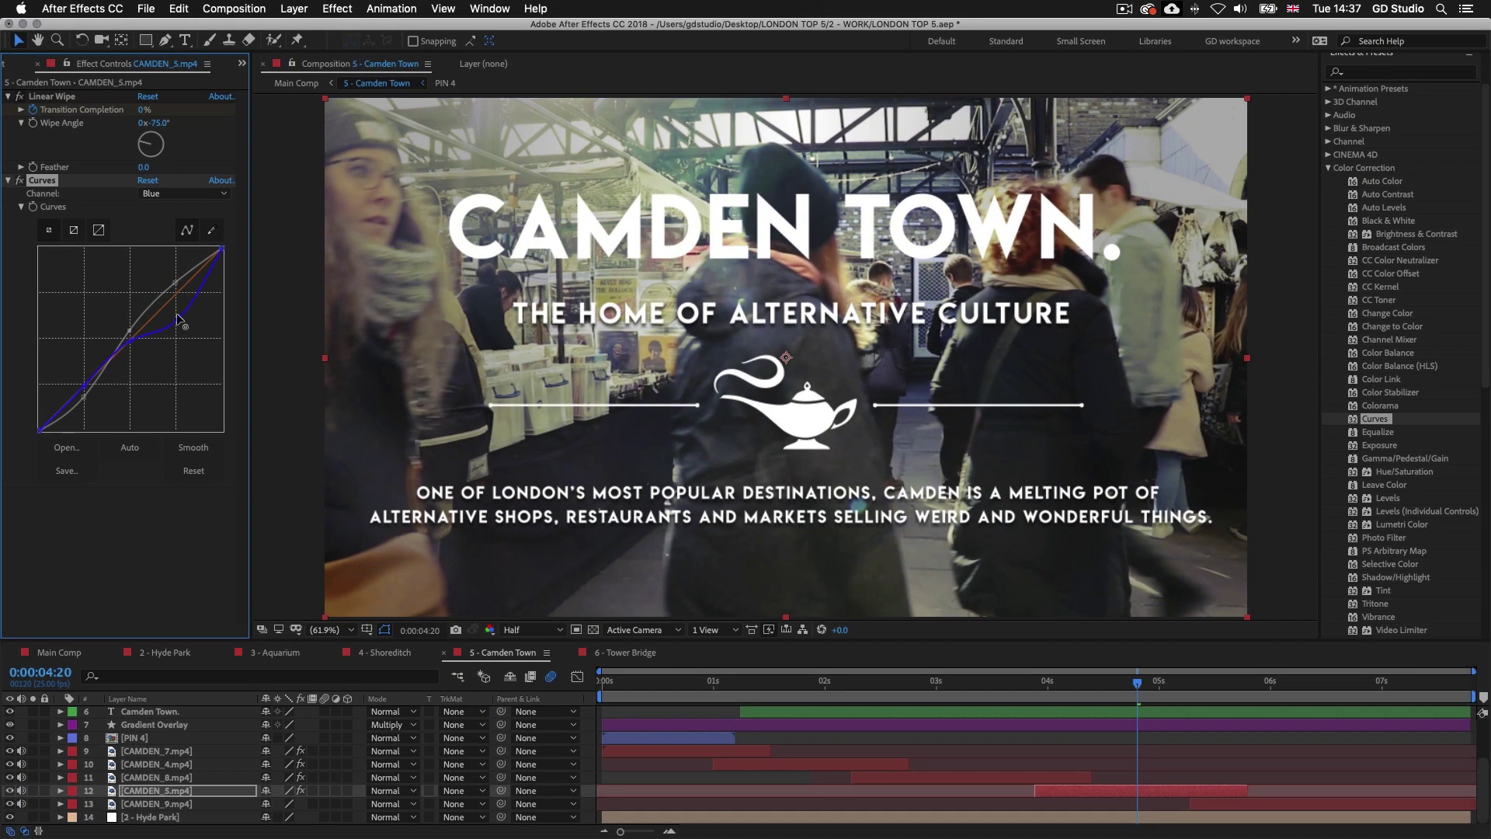
pyautogui.moveTo(179, 317); pyautogui.dragTo(179, 326)
pyautogui.moveTo(83, 388); pyautogui.dragTo(88, 371)
# Step: Reset CAMDEN_5.mp4's Curves effect and add three RGB curve points, keeping the midtones centred, slightly raising the highlights and lowering the shadows
pyautogui.click(147, 181)
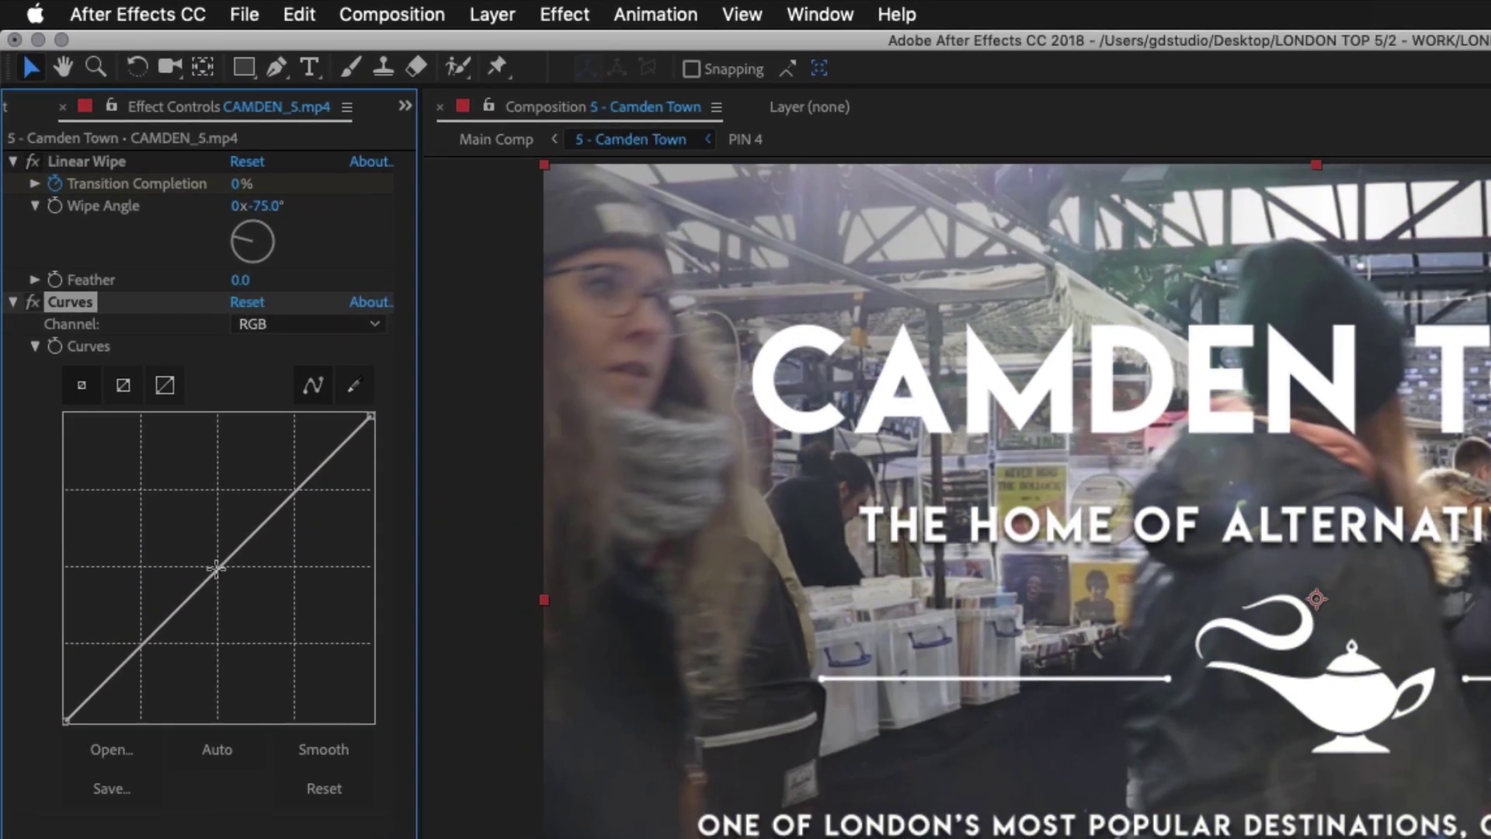
pyautogui.click(306, 325)
pyautogui.click(274, 347)
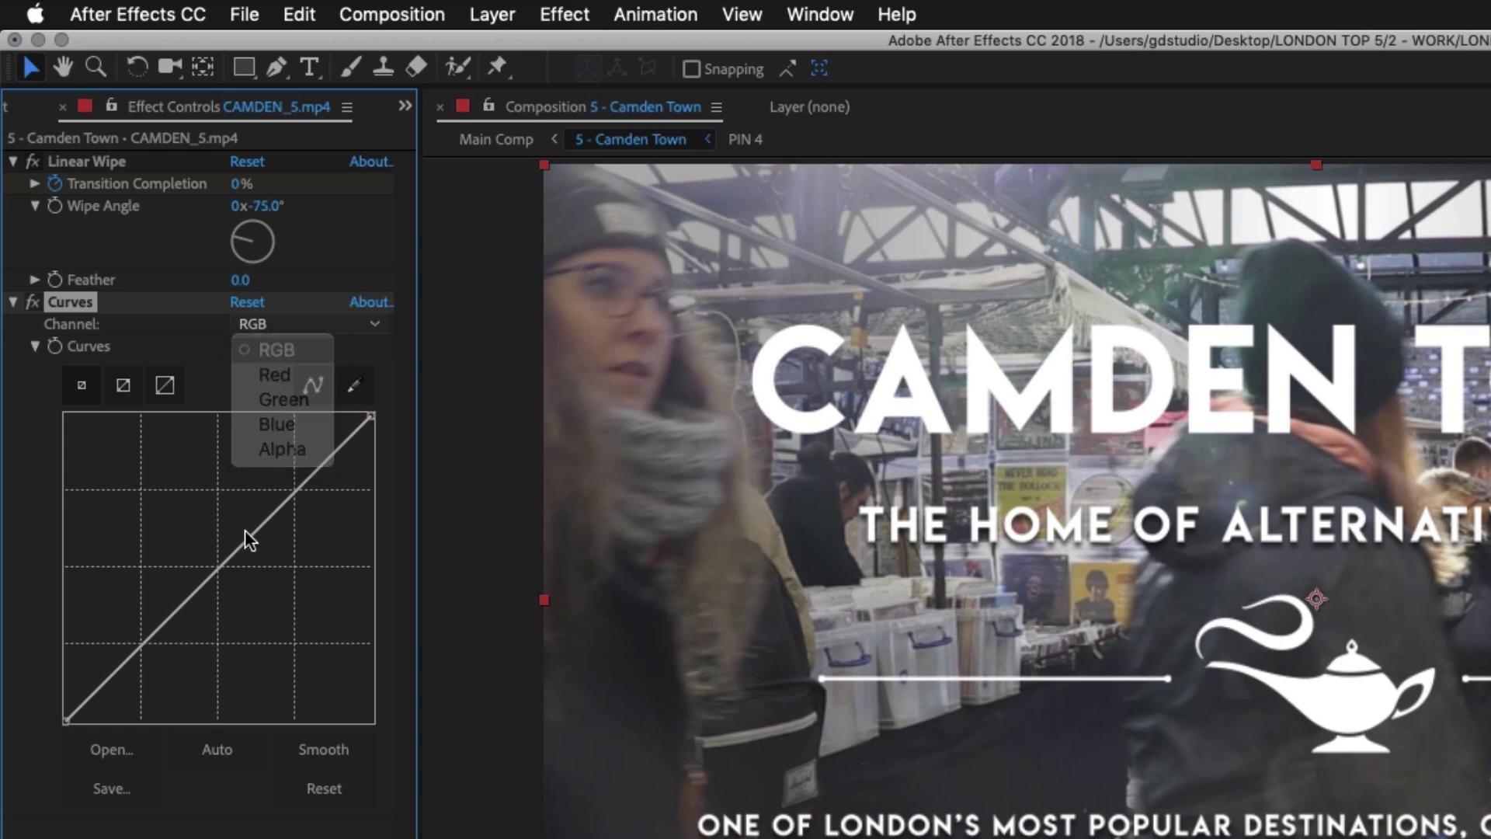
pyautogui.click(217, 568)
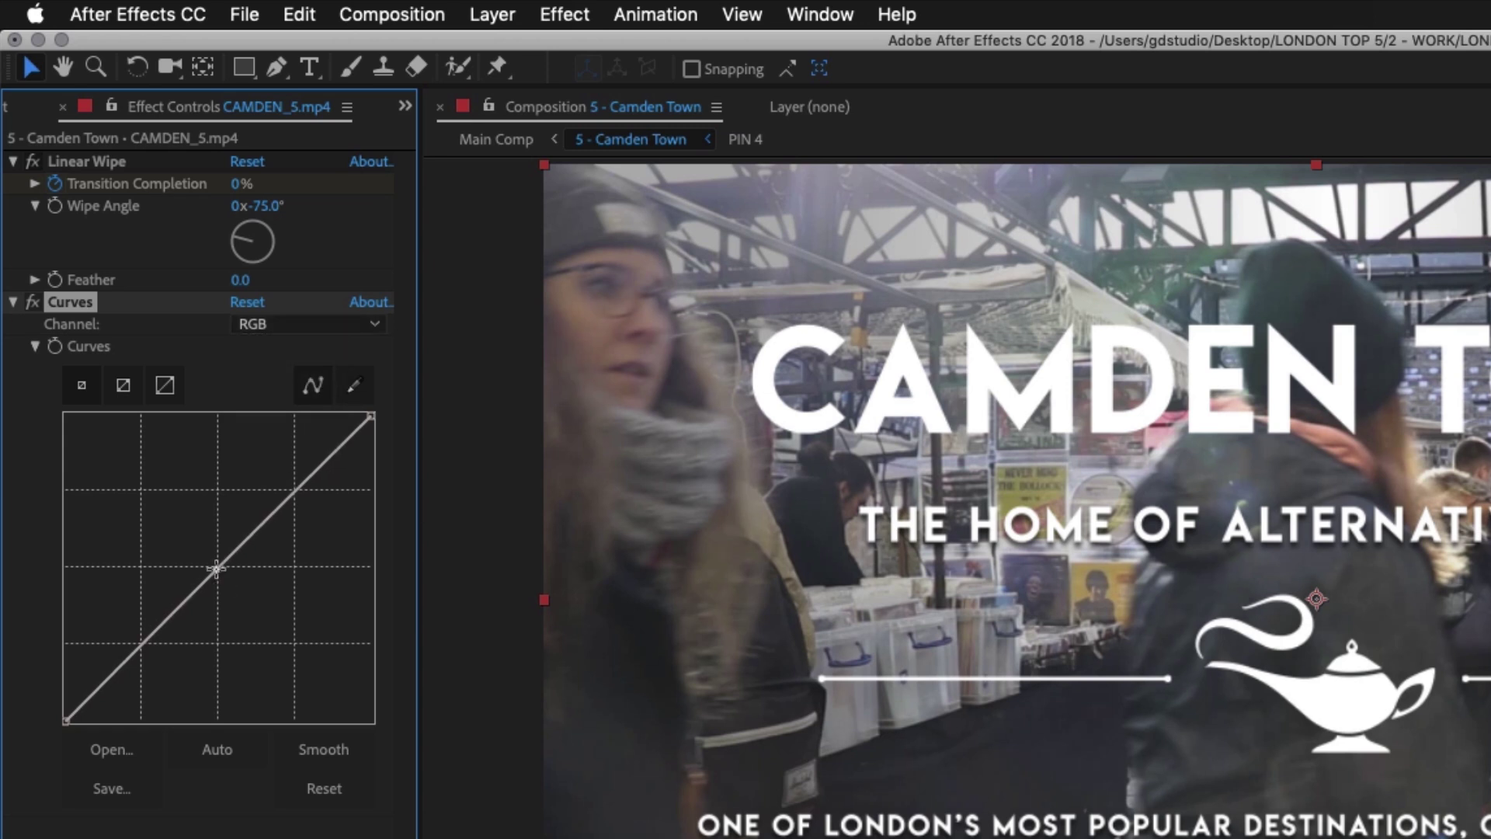
pyautogui.click(140, 644)
pyautogui.click(293, 488)
pyautogui.moveTo(294, 489); pyautogui.dragTo(294, 475)
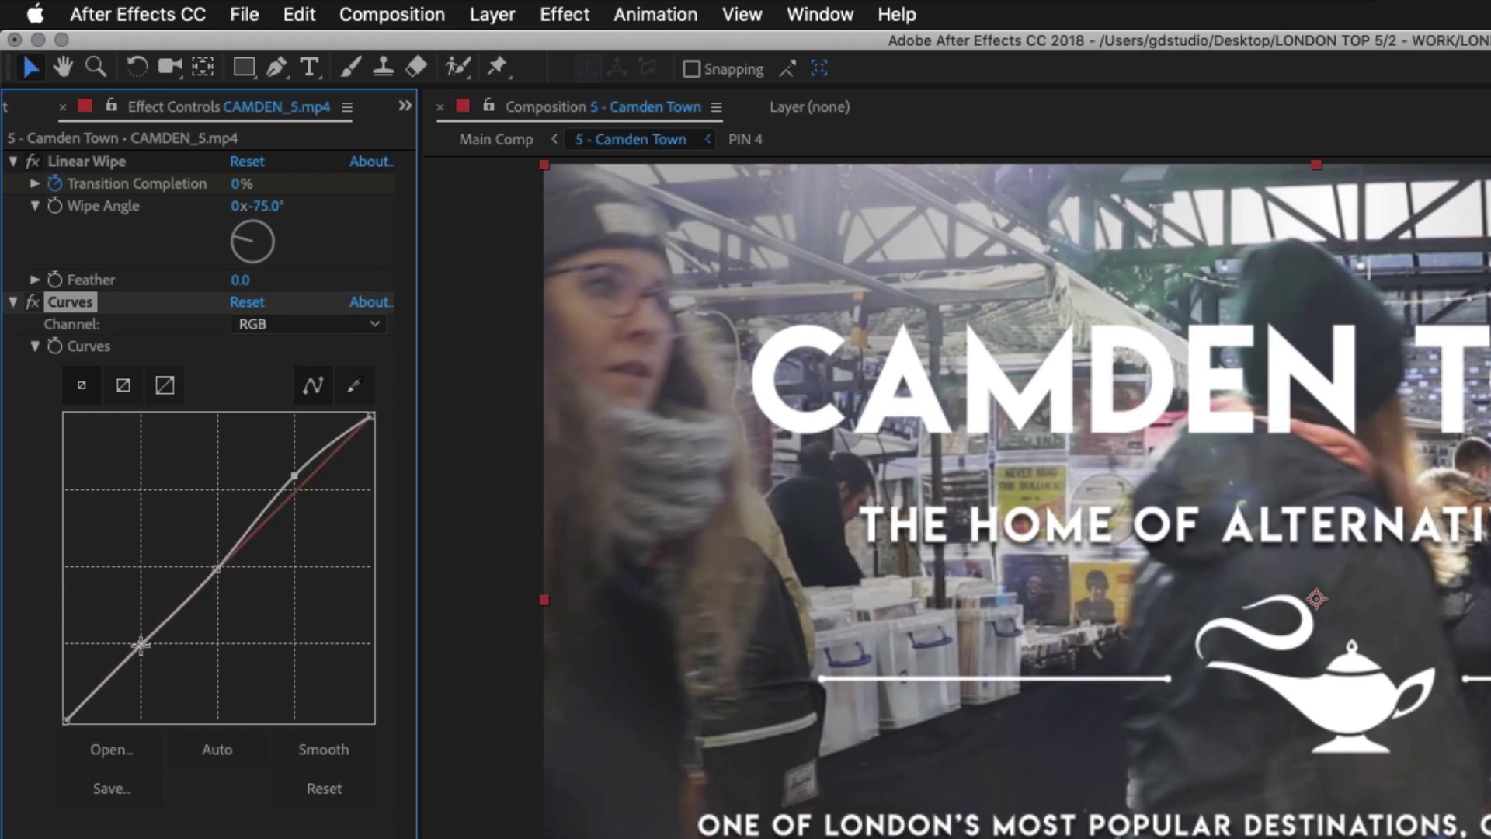
pyautogui.moveTo(141, 643); pyautogui.dragTo(140, 659)
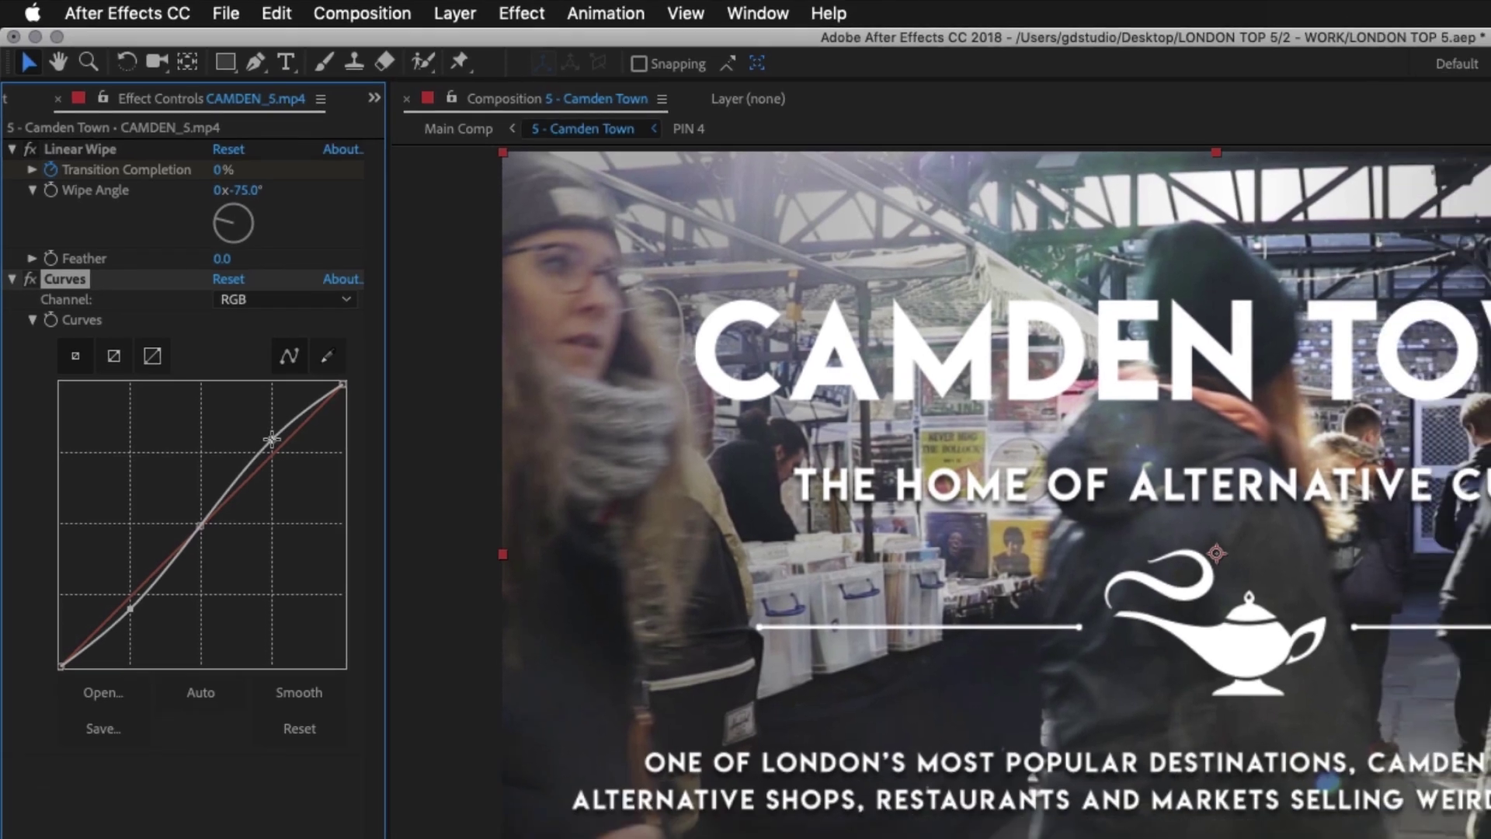
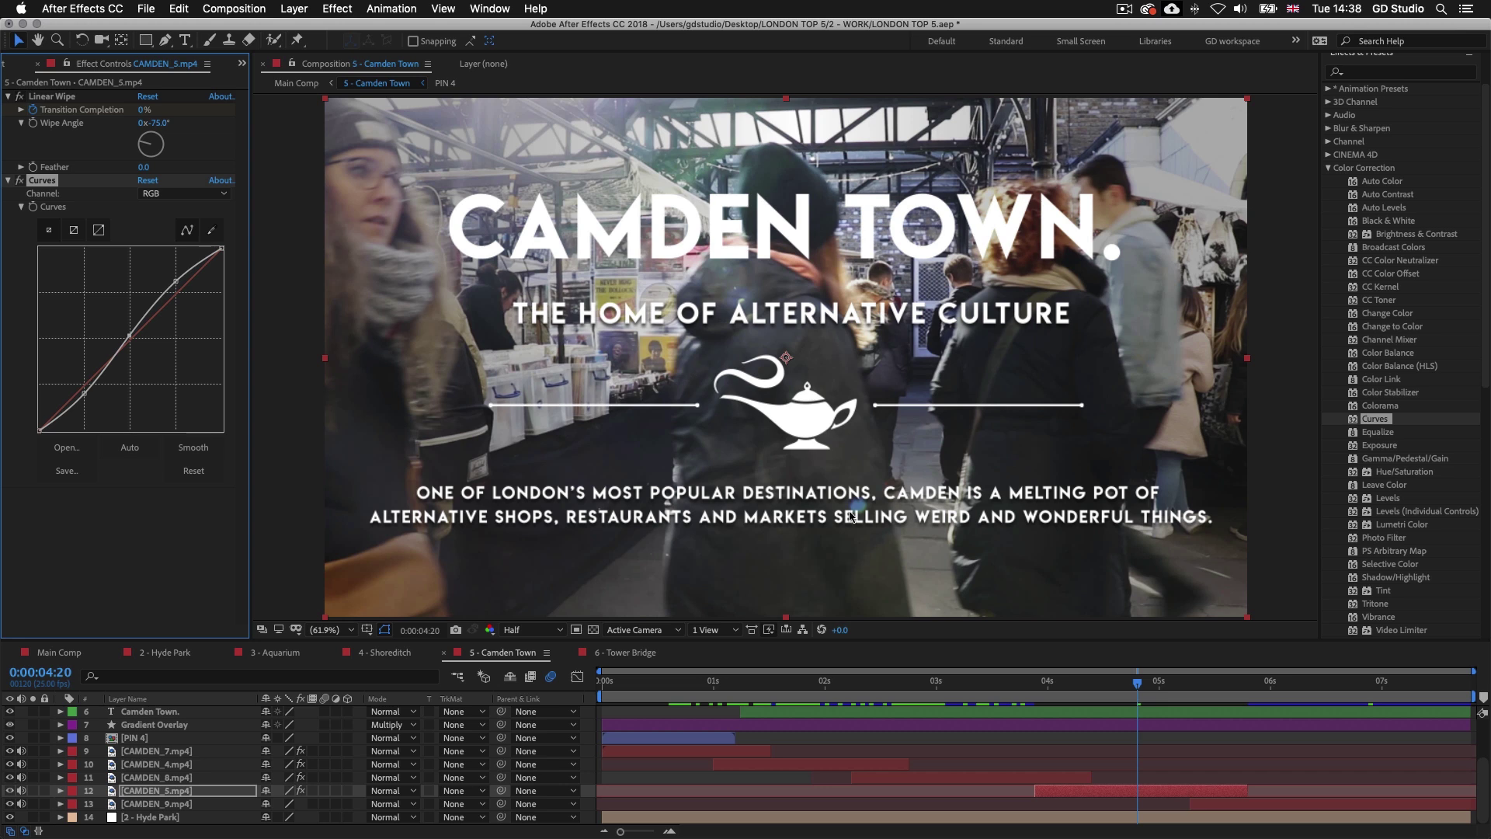
# Step: Switch to Main Comp and set the end of its work area at 0:01:02:22
pyautogui.moveTo(1137, 683); pyautogui.dragTo(1318, 702)
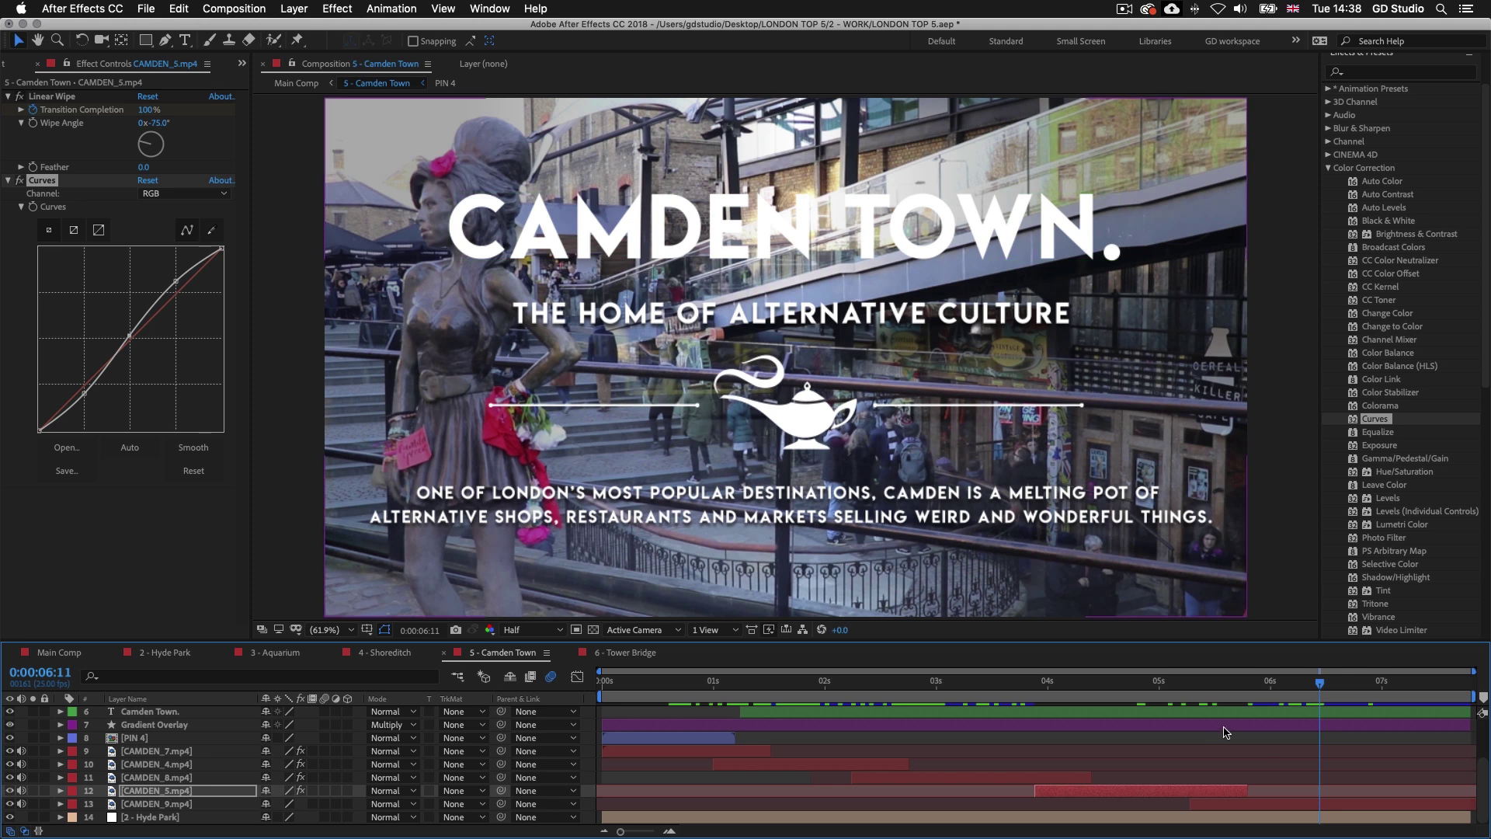
pyautogui.click(63, 654)
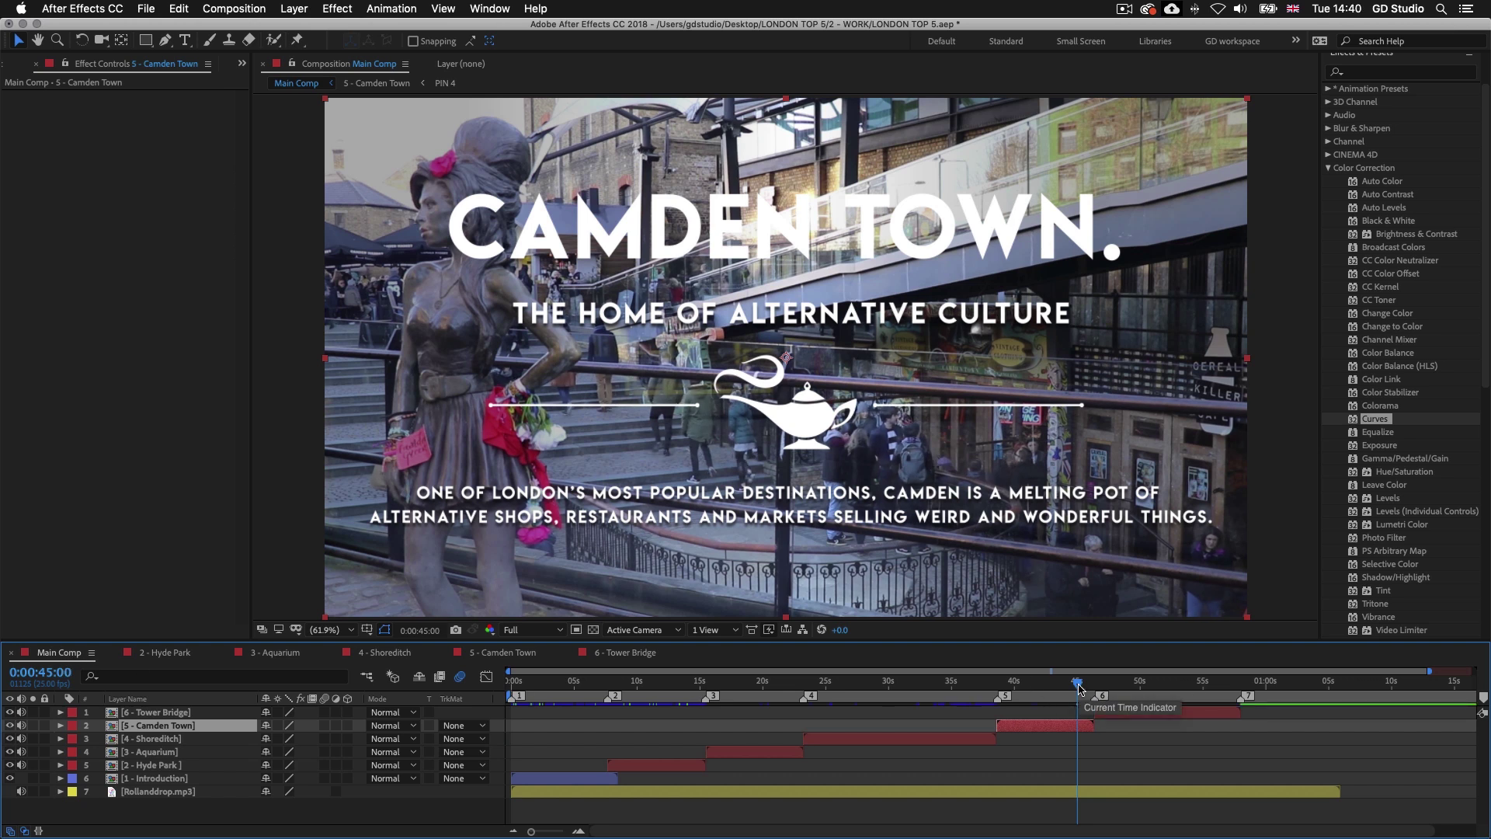
pyautogui.moveTo(1078, 687); pyautogui.dragTo(1276, 685)
pyautogui.click(1303, 698)
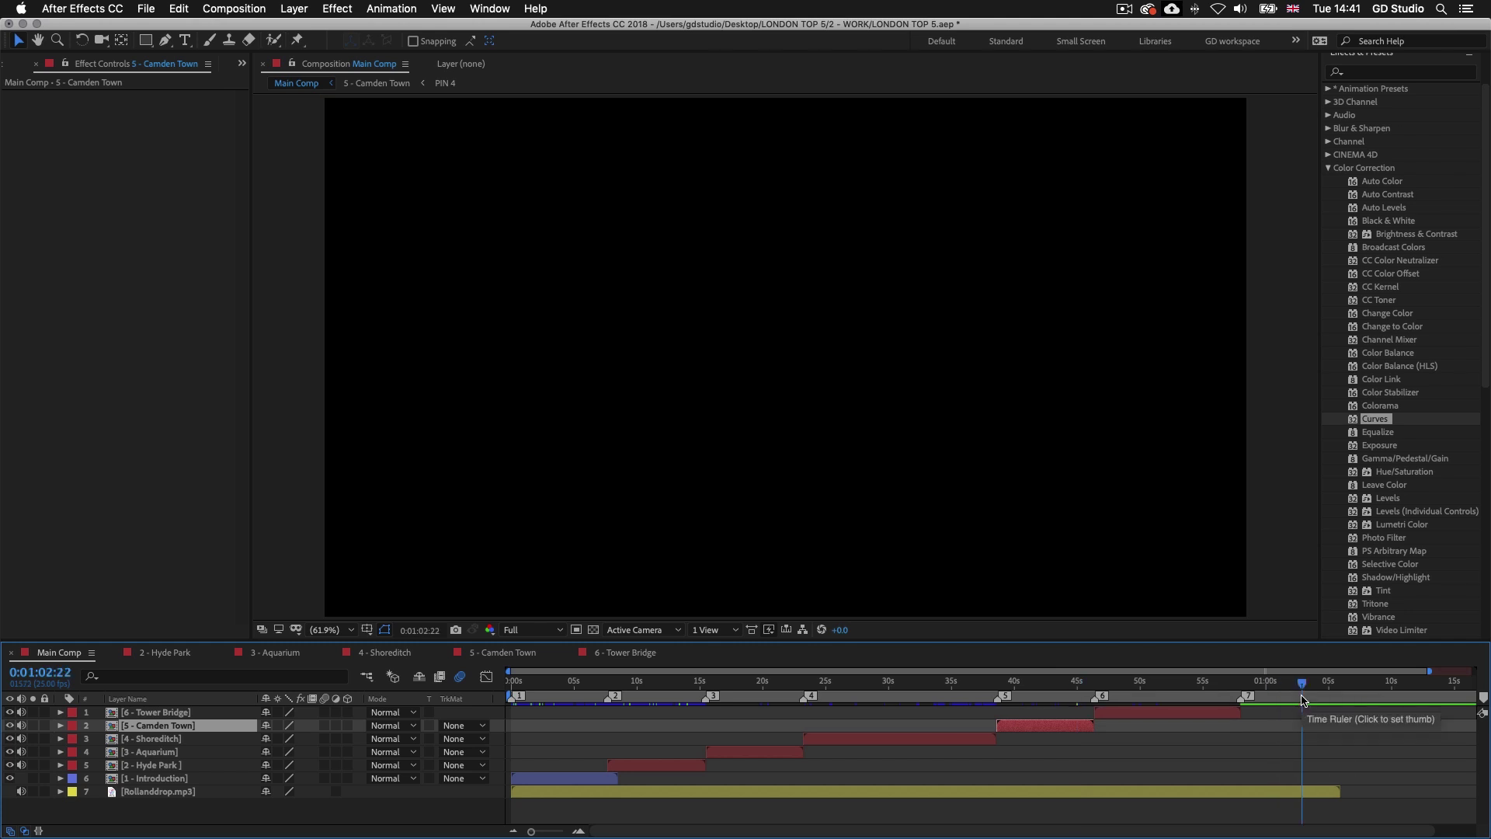
pyautogui.press('n')
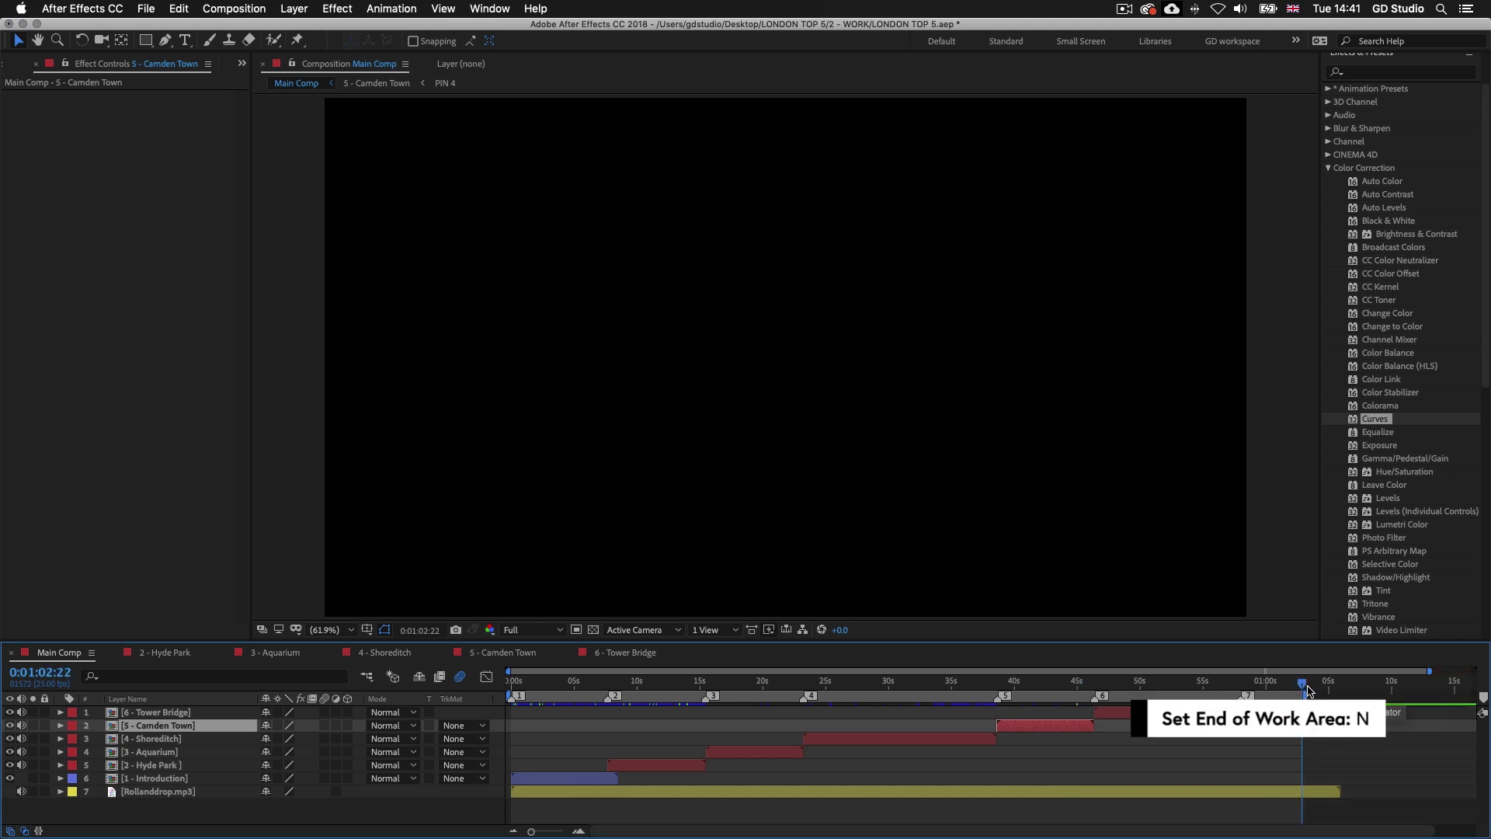
# Step: Preview Main Comp from 0:00:00:00 at Half resolution with the mp3 music layer's audio muted
pyautogui.moveTo(1304, 687); pyautogui.dragTo(481, 691)
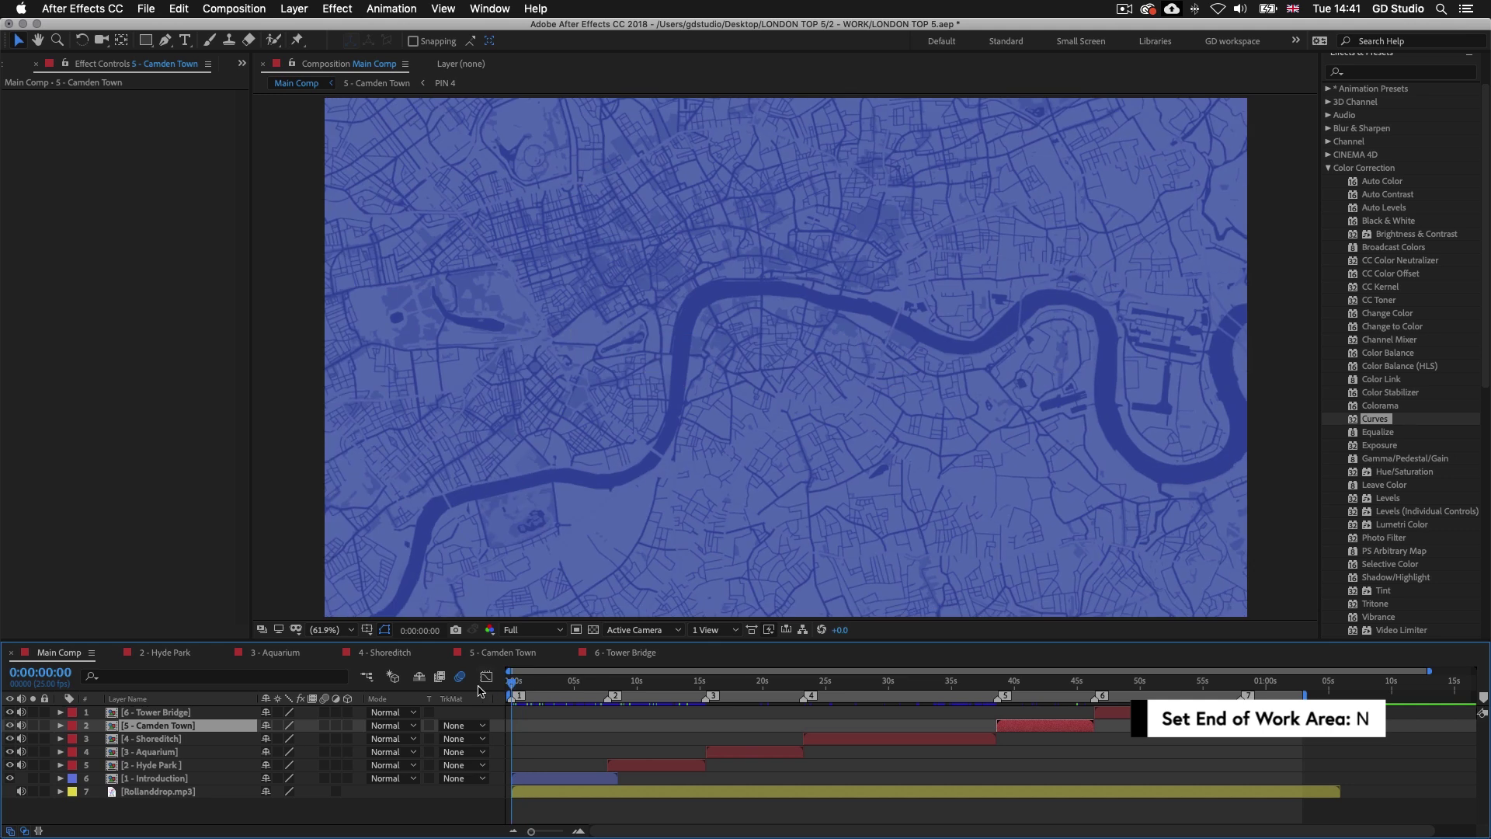
pyautogui.click(548, 631)
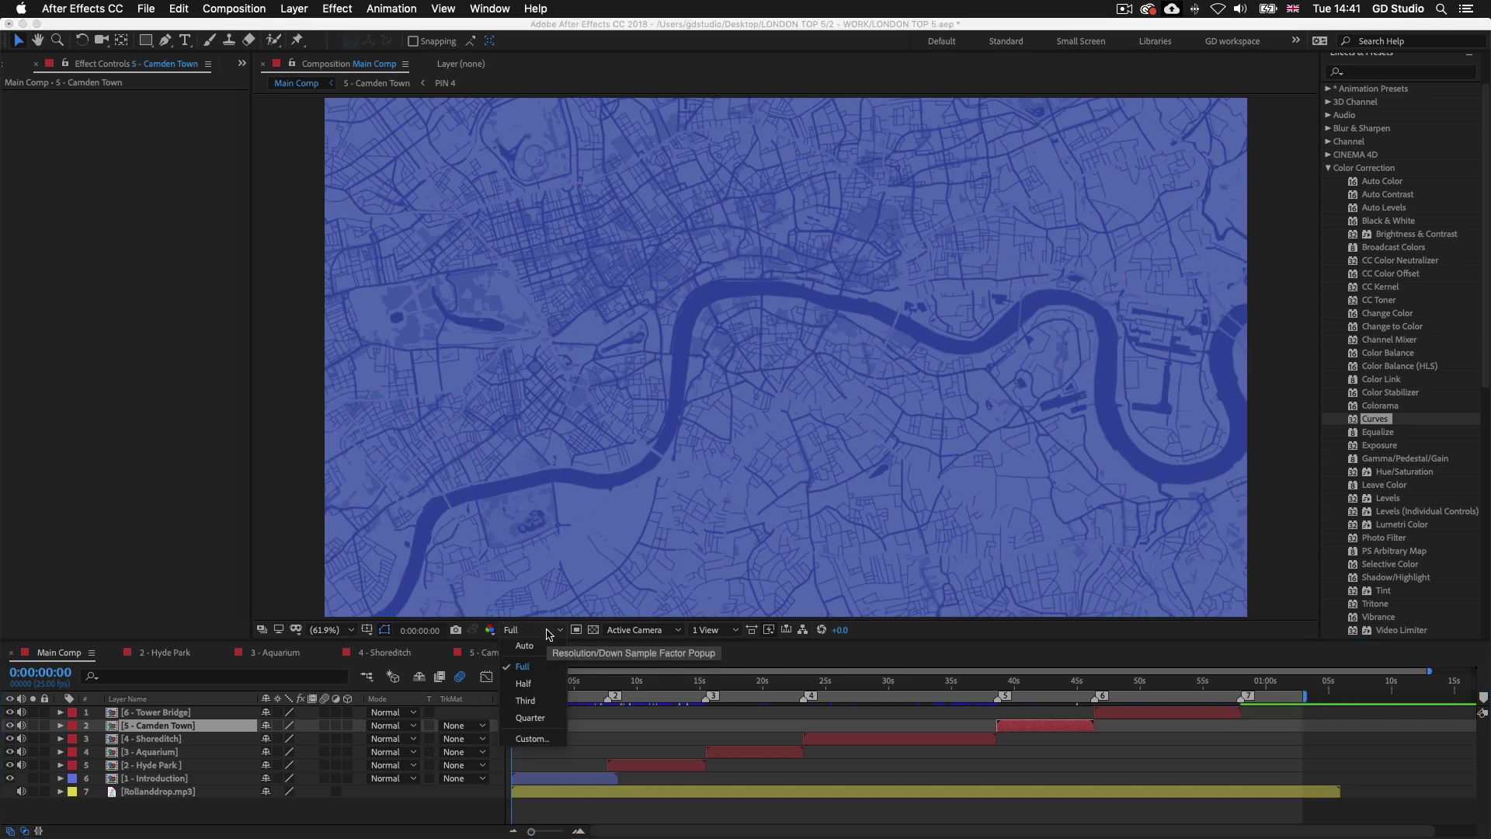
pyautogui.click(525, 684)
pyautogui.click(510, 687)
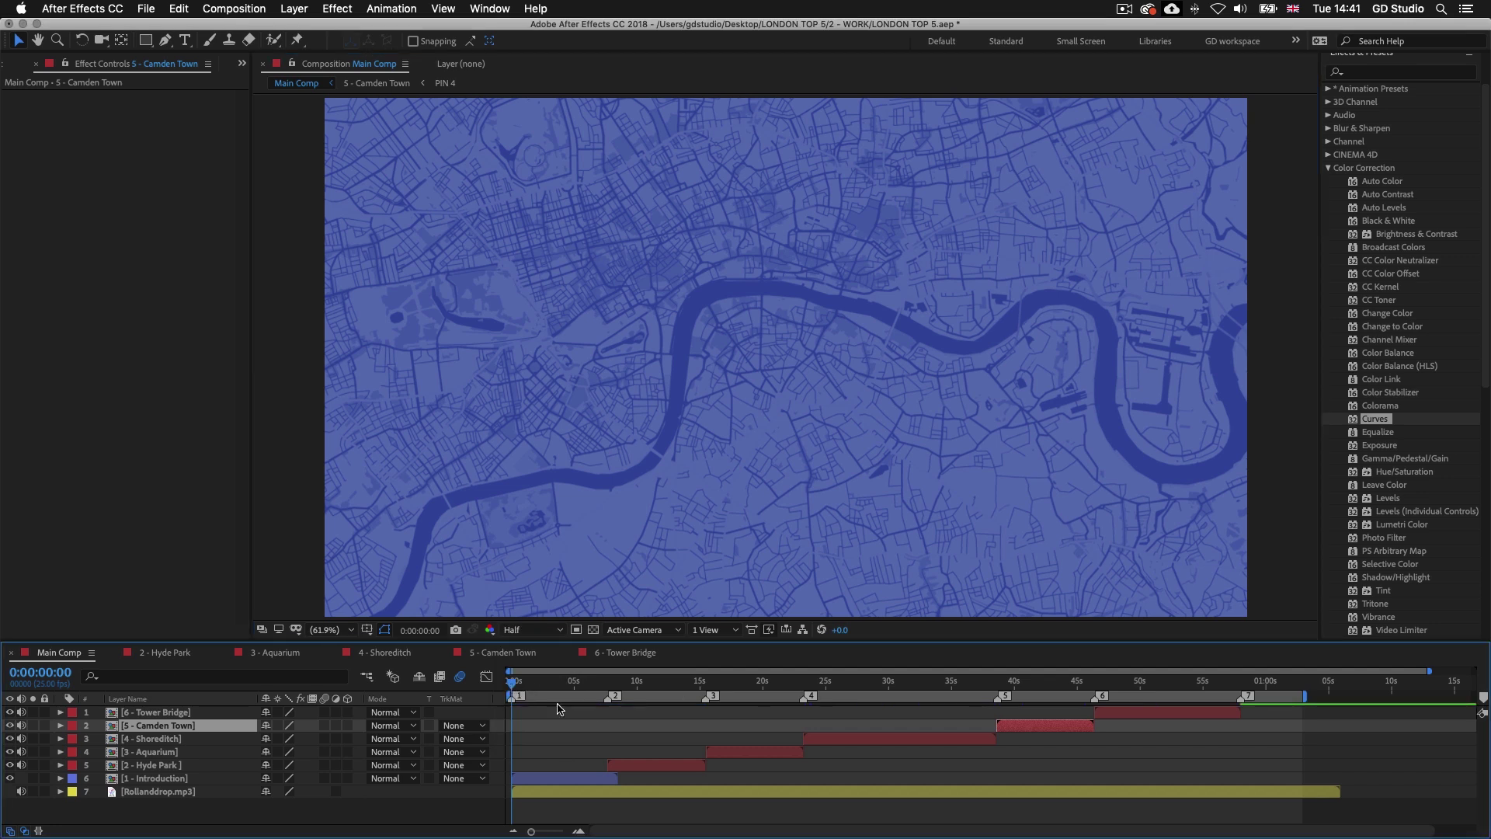
pyautogui.click(21, 791)
pyautogui.press('space')
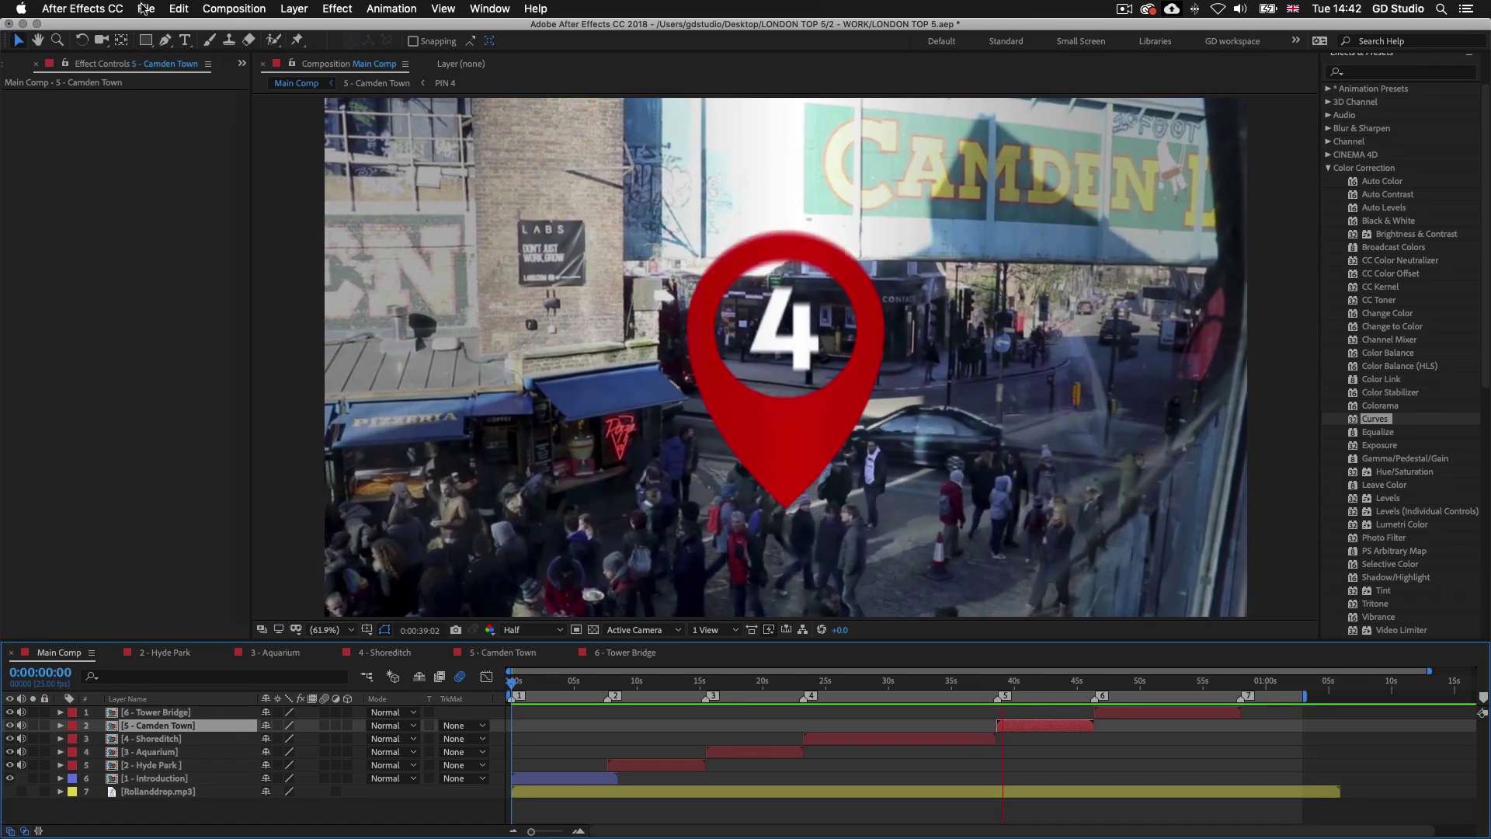
# Step: Save the project
pyautogui.click(146, 9)
pyautogui.click(187, 141)
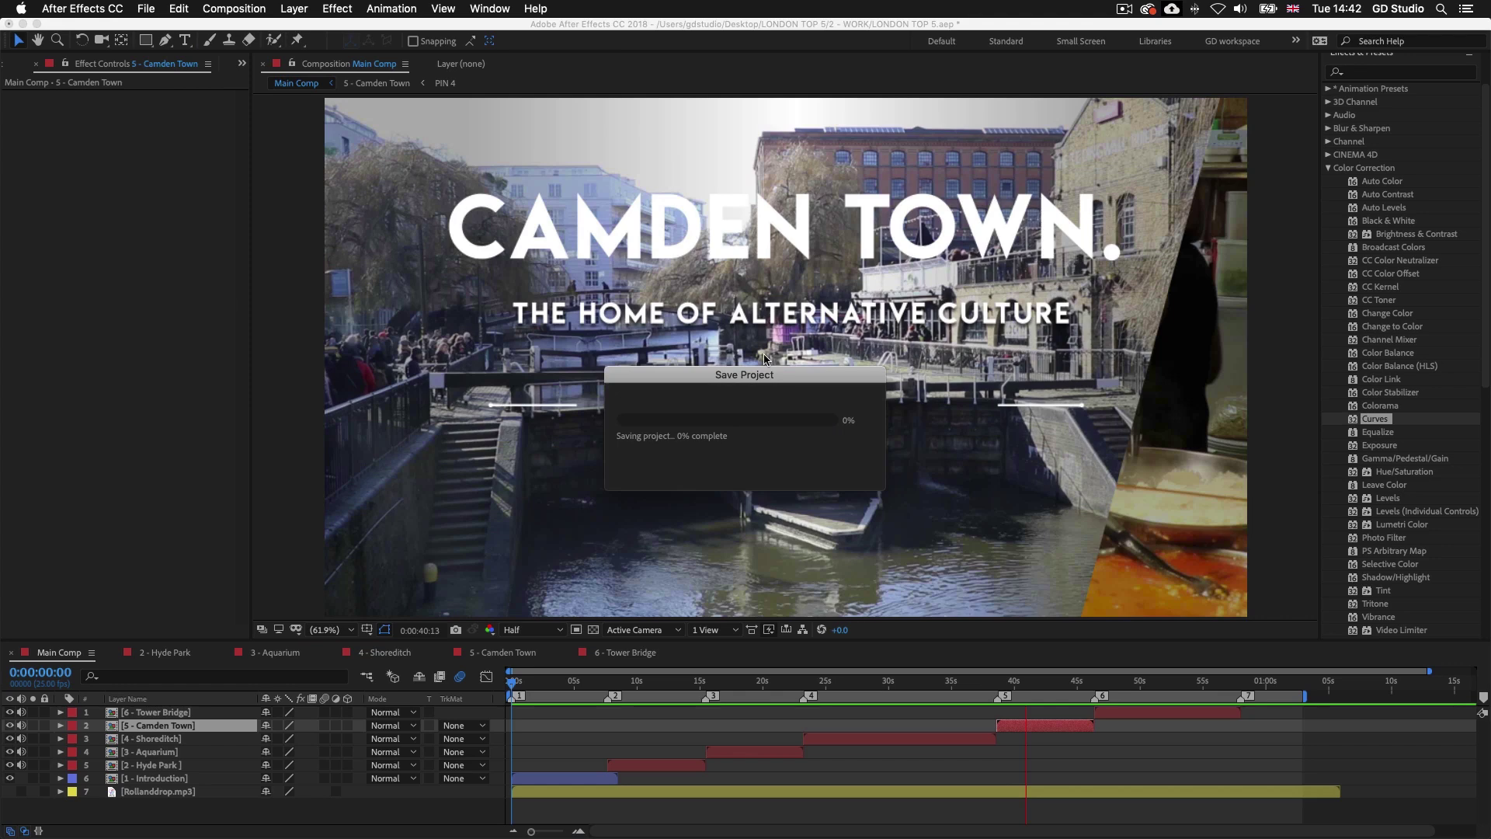